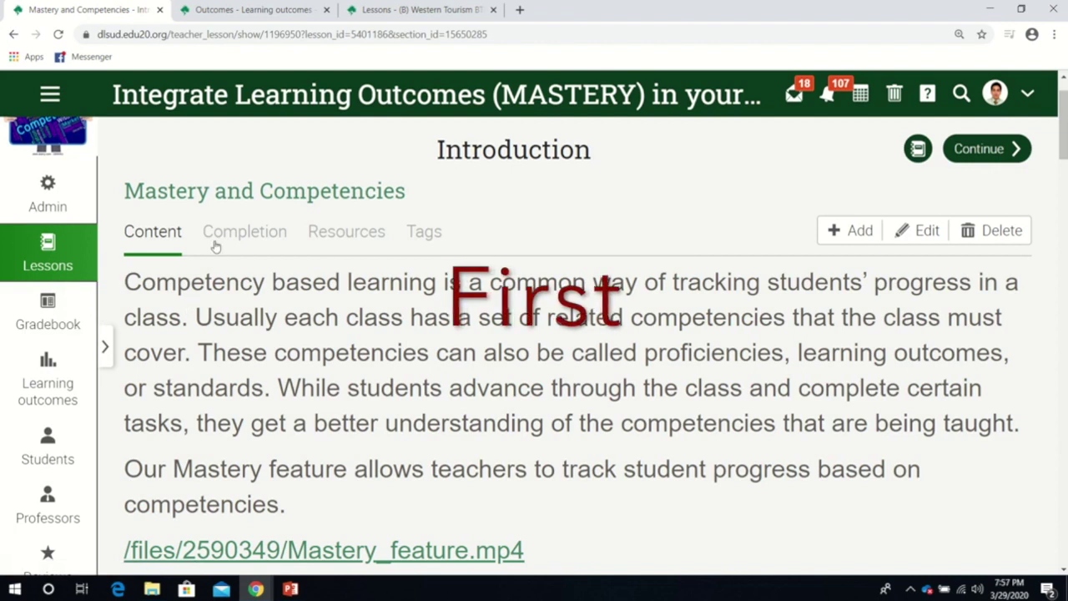
Switch to the Western Tourism BTM22 course's Lessons list.
left_click(434, 12)
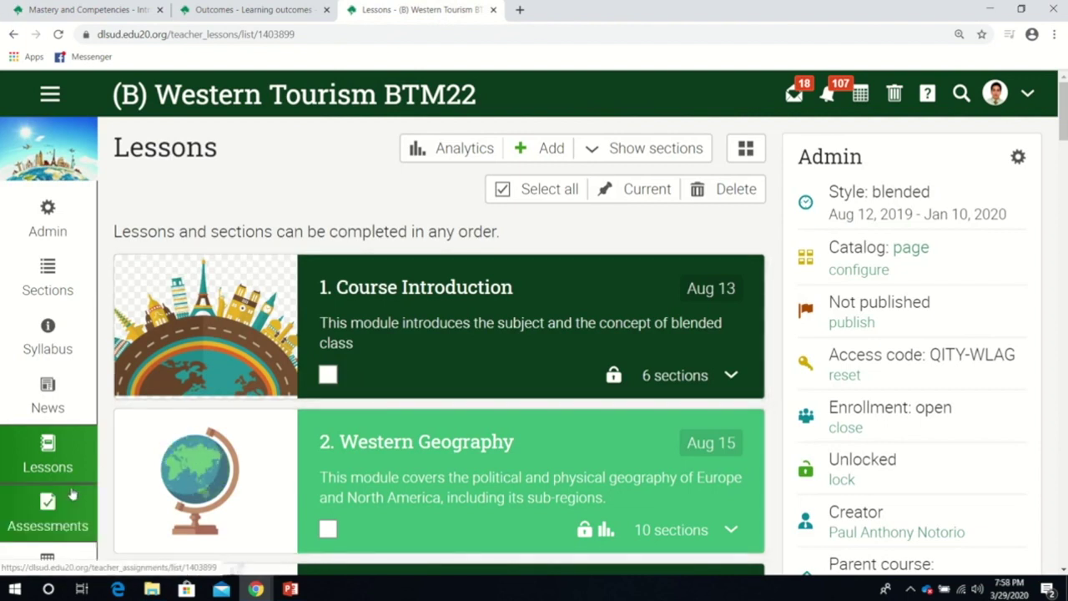
Open the Western Tourism BTM22 course's Learning outcomes page from the sidebar.
scroll(72, 494, "down", 4)
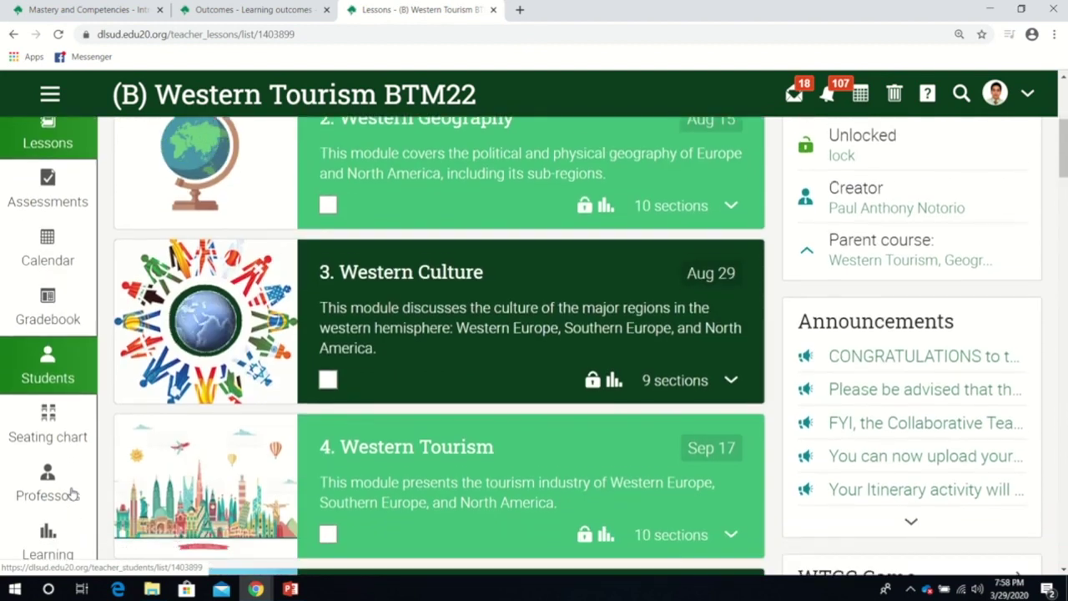
scroll(72, 494, "down", 1)
left_click(47, 454)
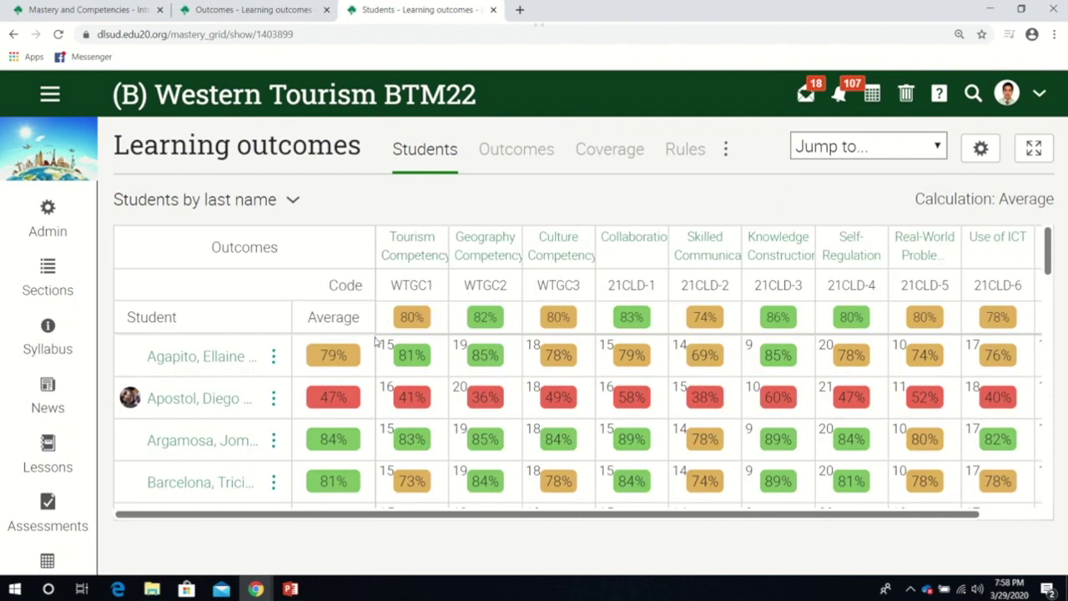
Review the Students outcome grid, then show the Outcomes list of outcome sets.
mouse_move(375, 340)
left_click_drag(581, 514, 603, 516)
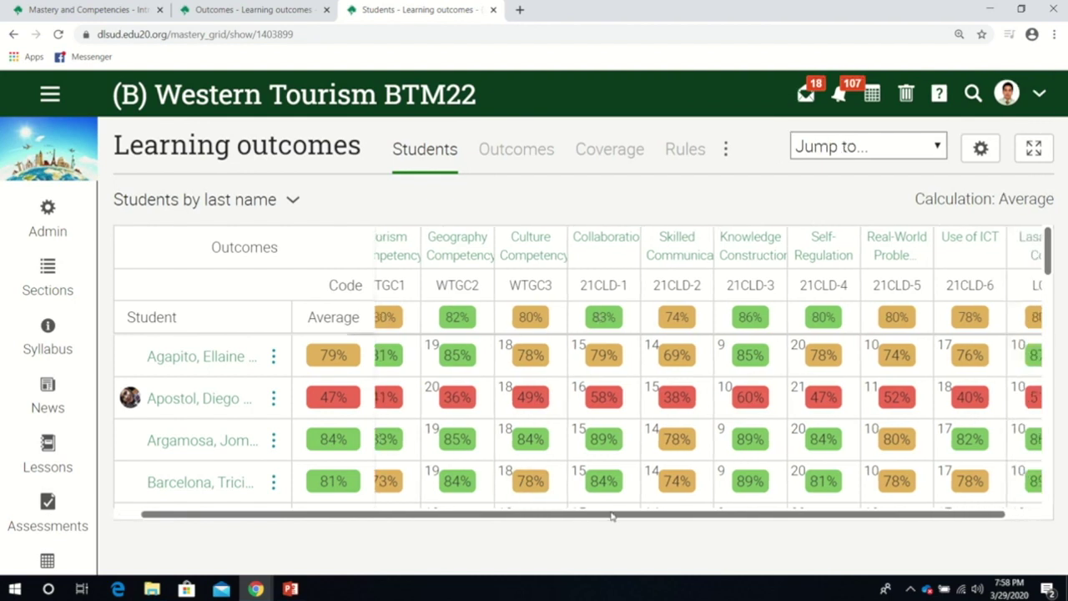
left_click_drag(611, 515, 579, 518)
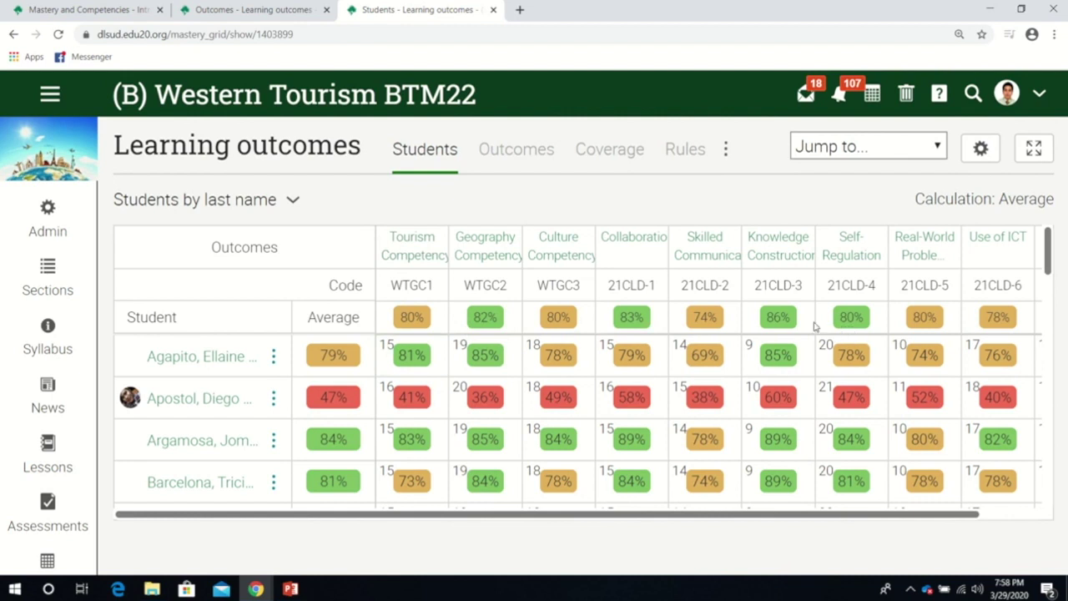
left_click_drag(747, 517, 823, 513)
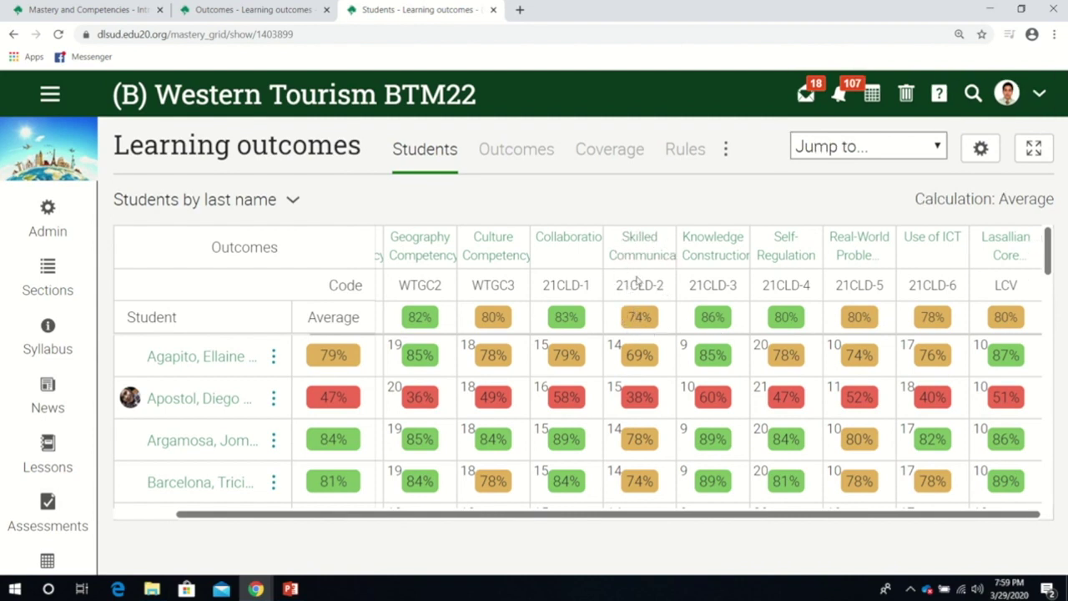
left_click_drag(665, 514, 590, 521)
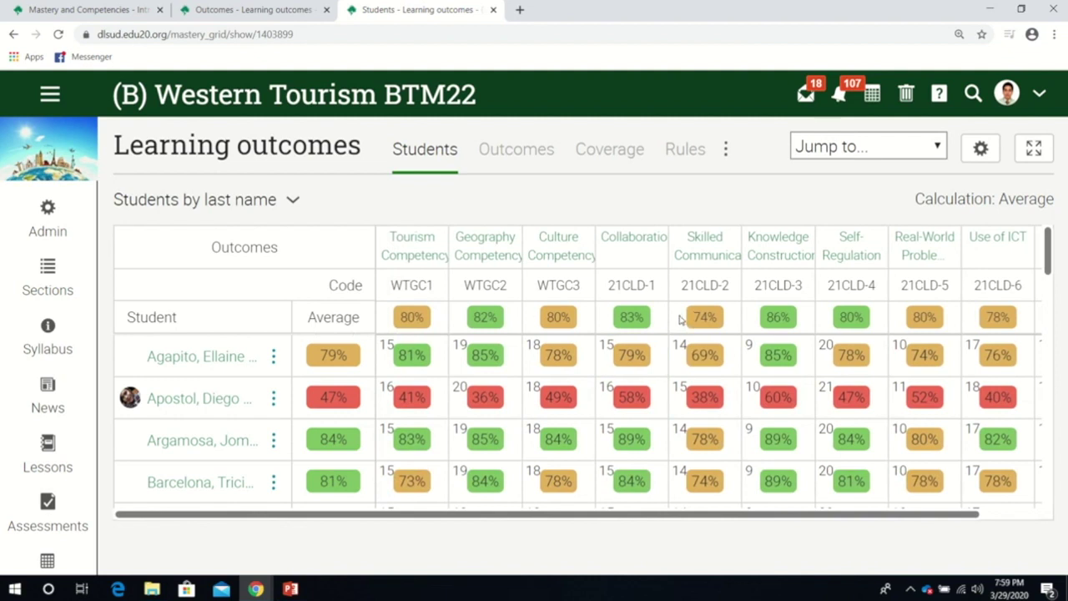
scroll(684, 400, "down", 1)
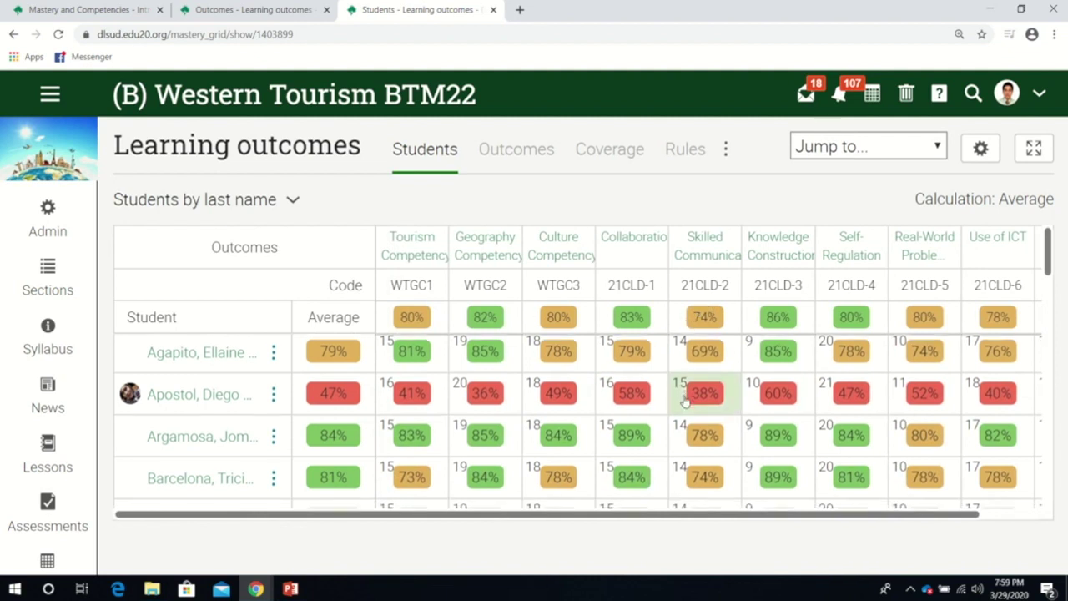
scroll(684, 400, "down", 5)
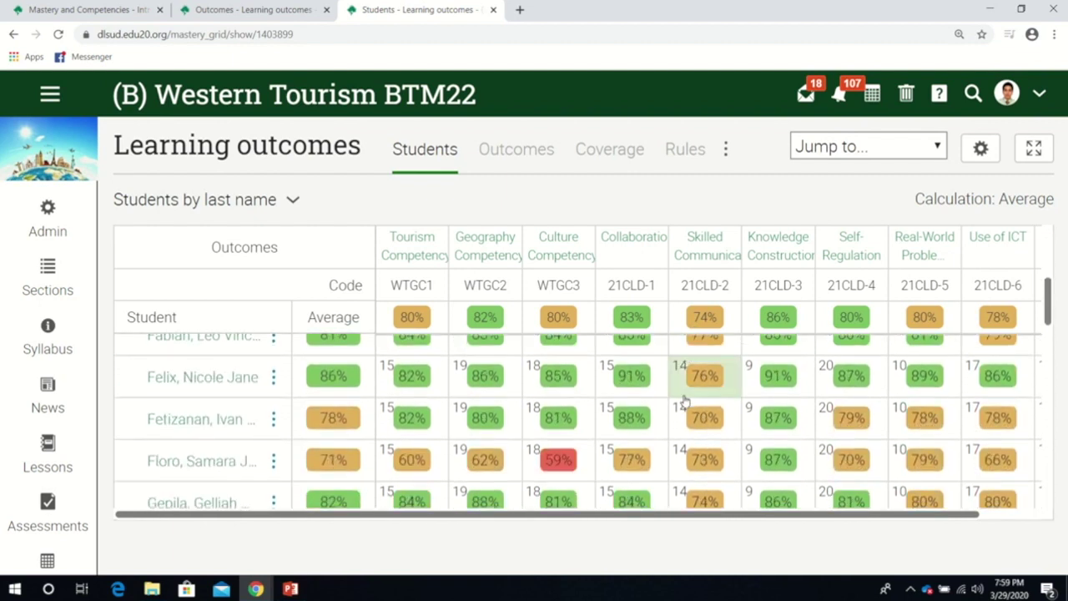
scroll(684, 402, "down", 8)
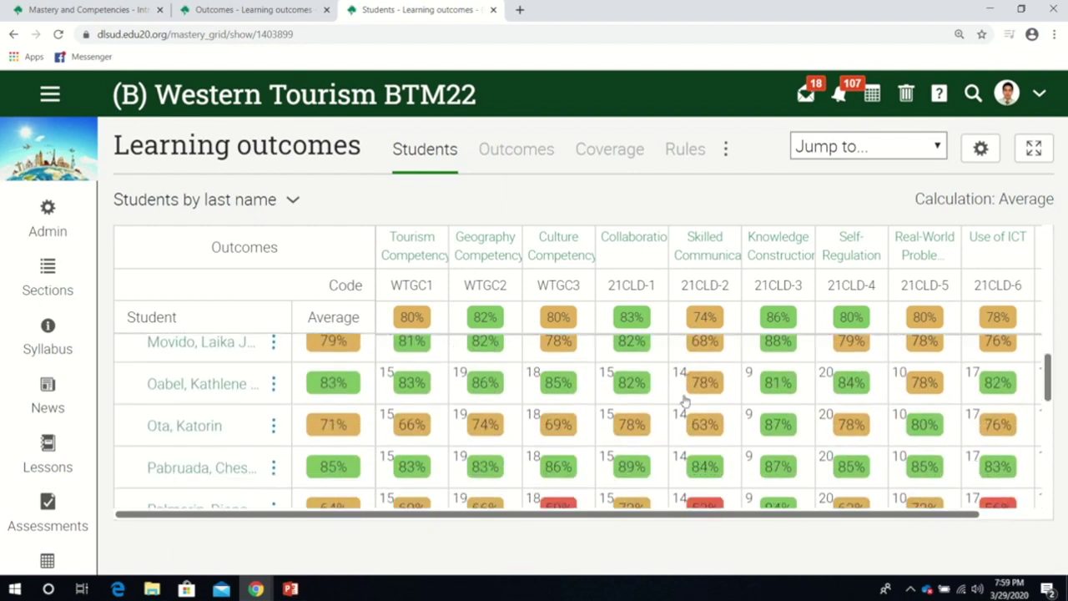
scroll(684, 402, "down", 3)
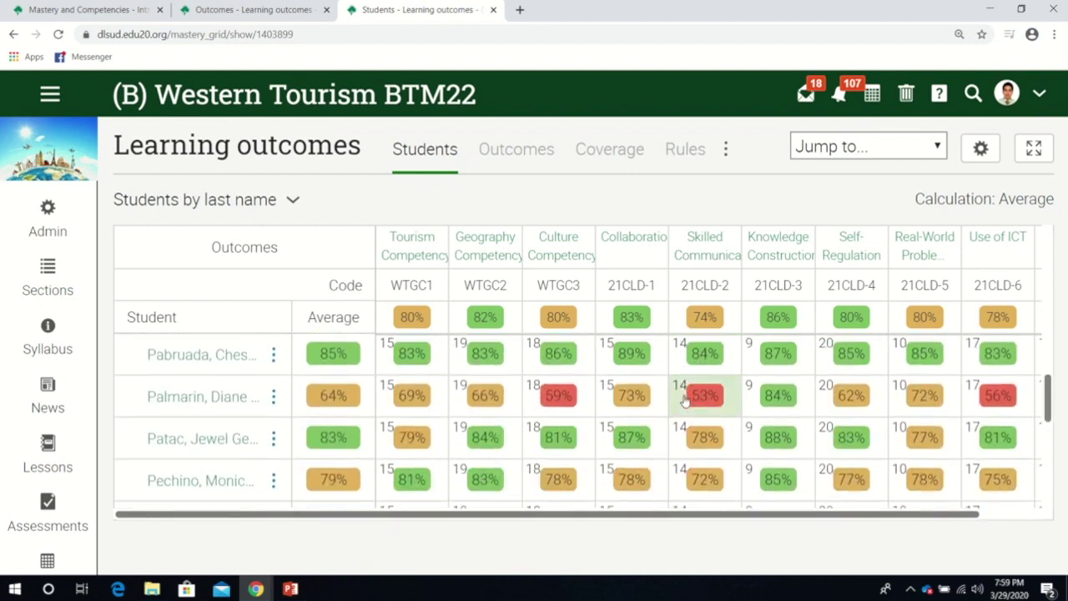
left_click(517, 157)
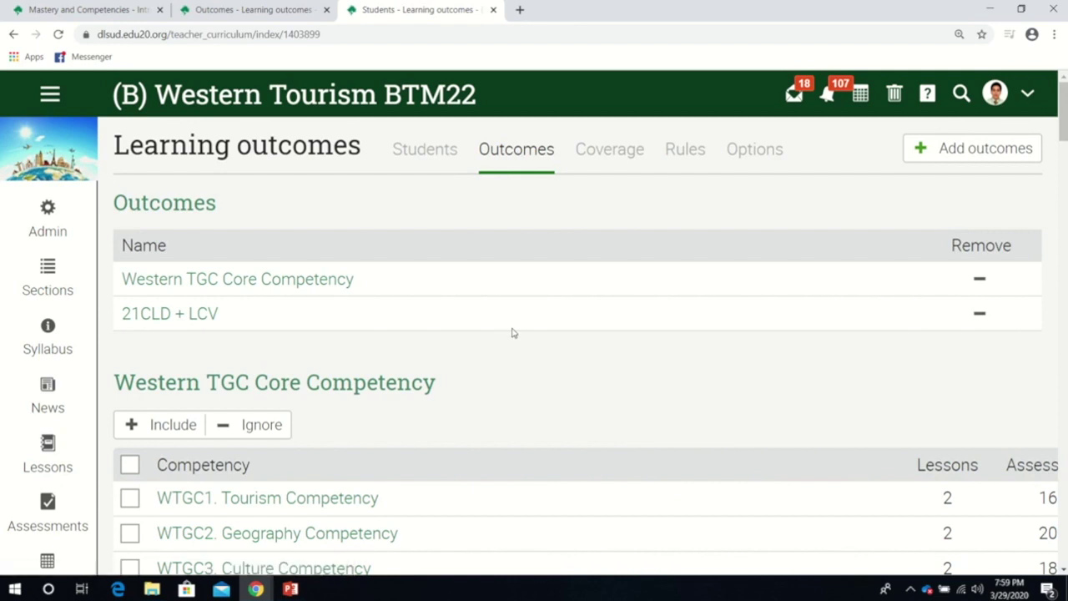
scroll(512, 332, "down", 1)
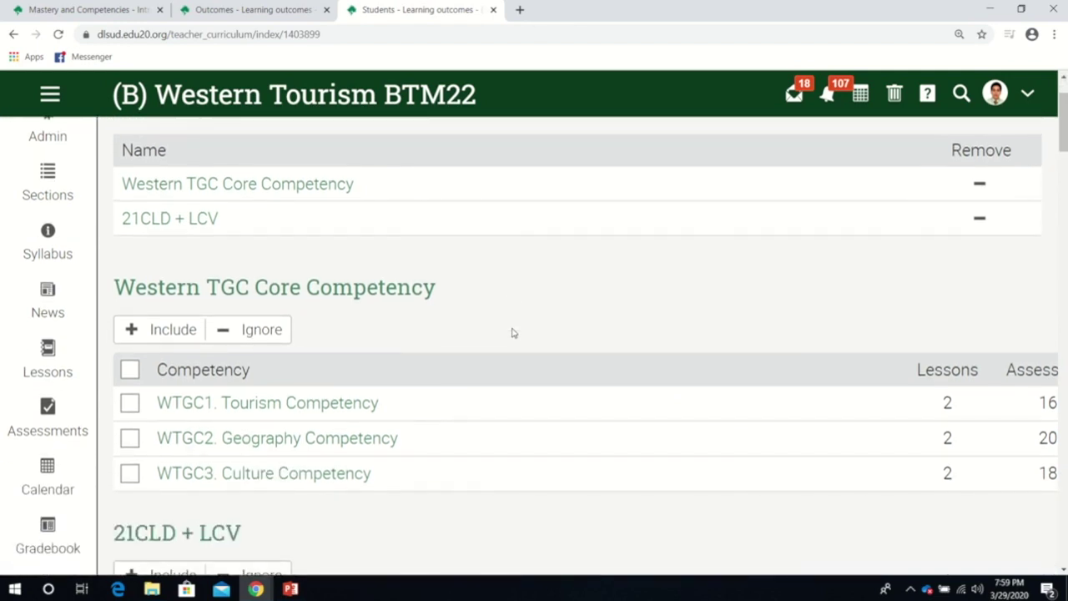
scroll(513, 332, "down", 1)
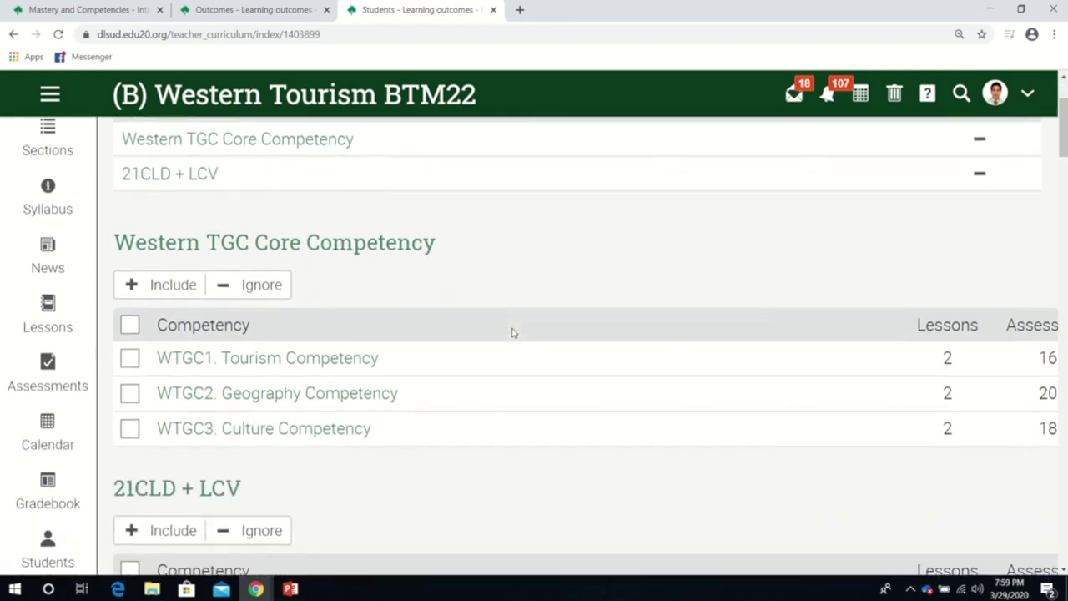
scroll(513, 333, "up", 1)
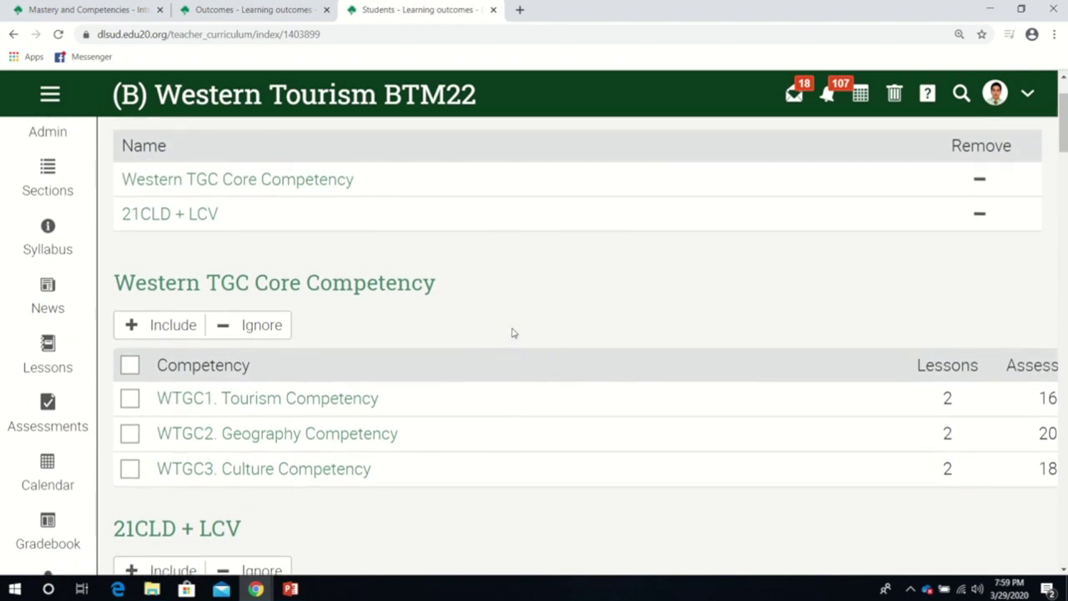
scroll(513, 333, "down", 2)
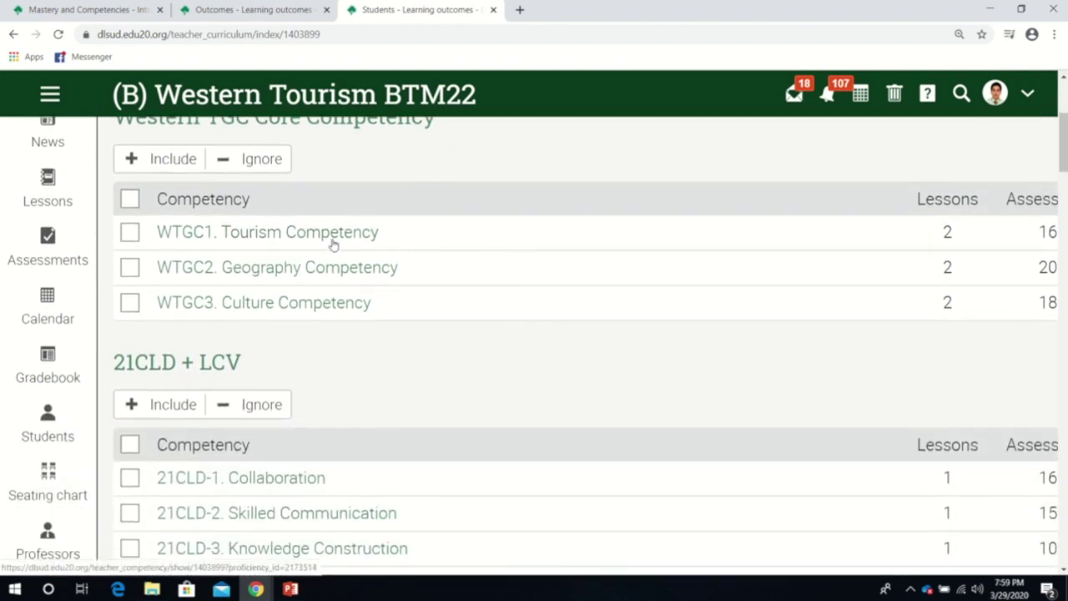
scroll(415, 370, "down", 1)
scroll(414, 370, "down", 2)
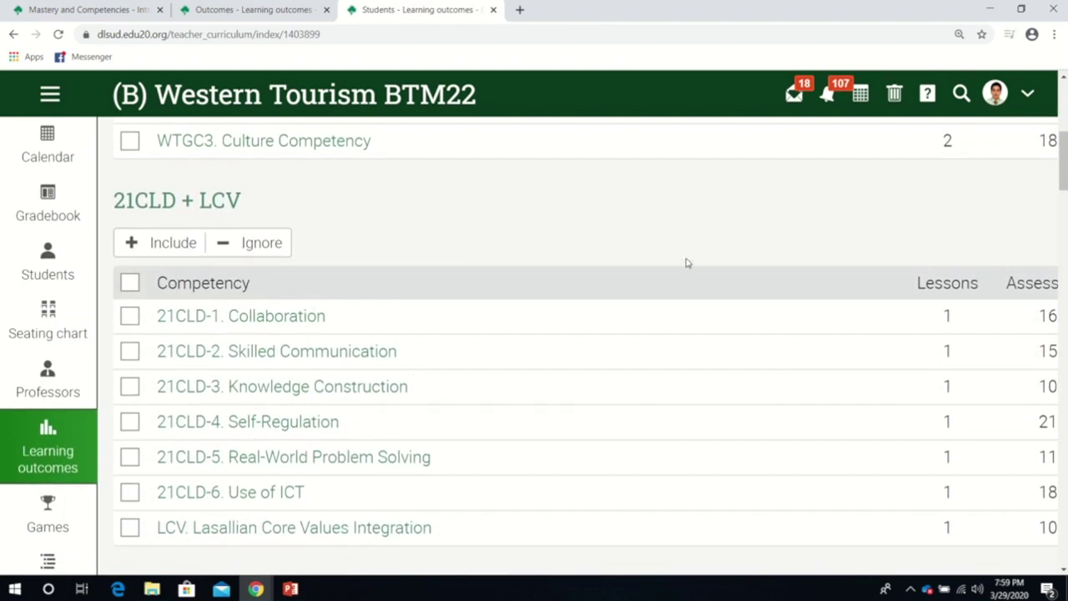
scroll(686, 263, "up", 1)
scroll(685, 263, "up", 1)
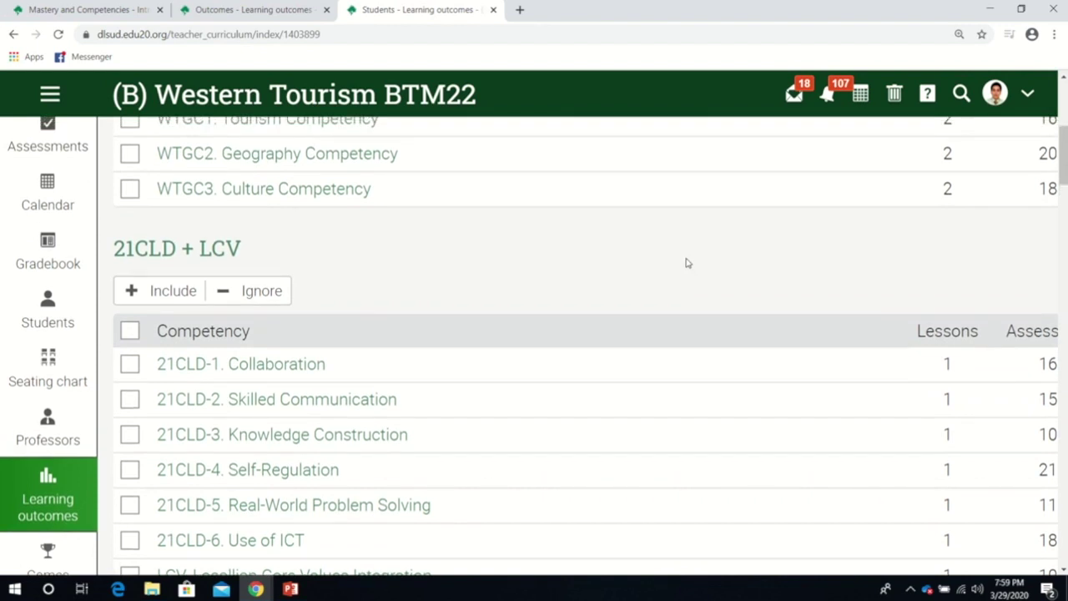
scroll(686, 263, "up", 1)
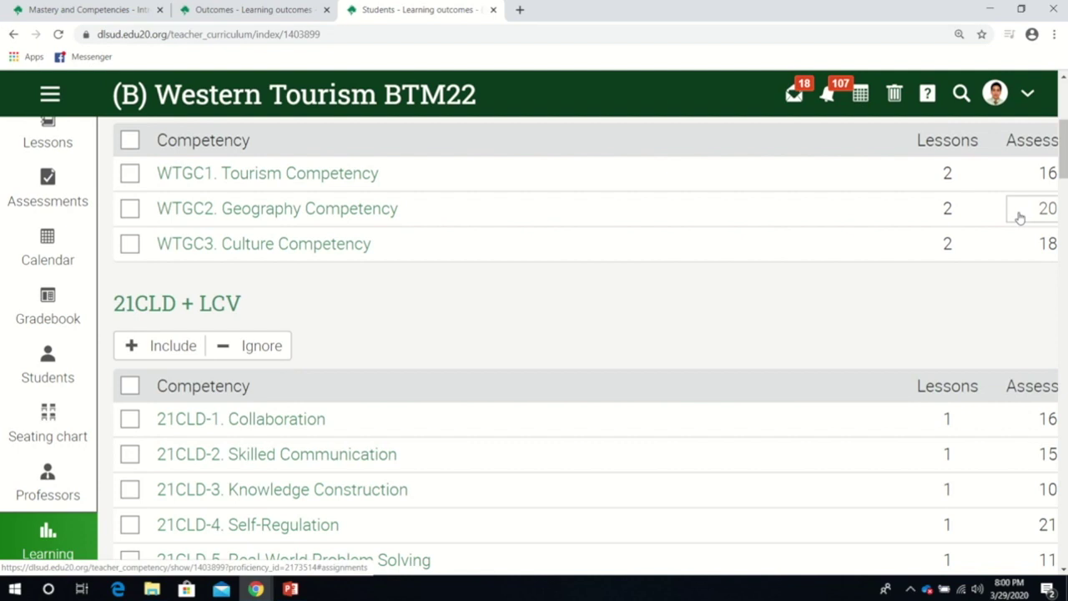
scroll(970, 333, "down", 3)
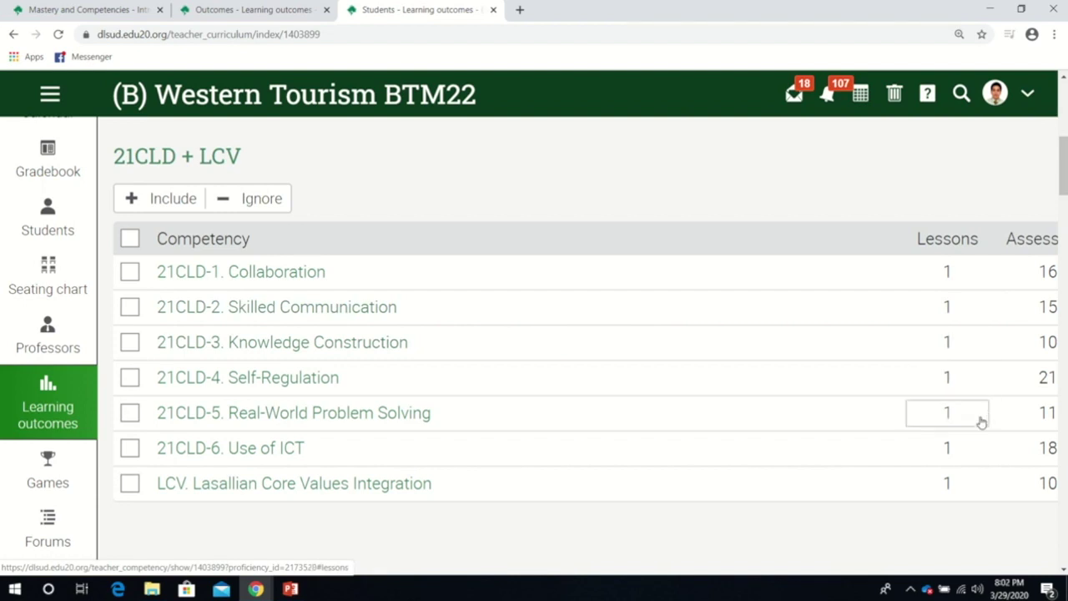
scroll(856, 375, "up", 1)
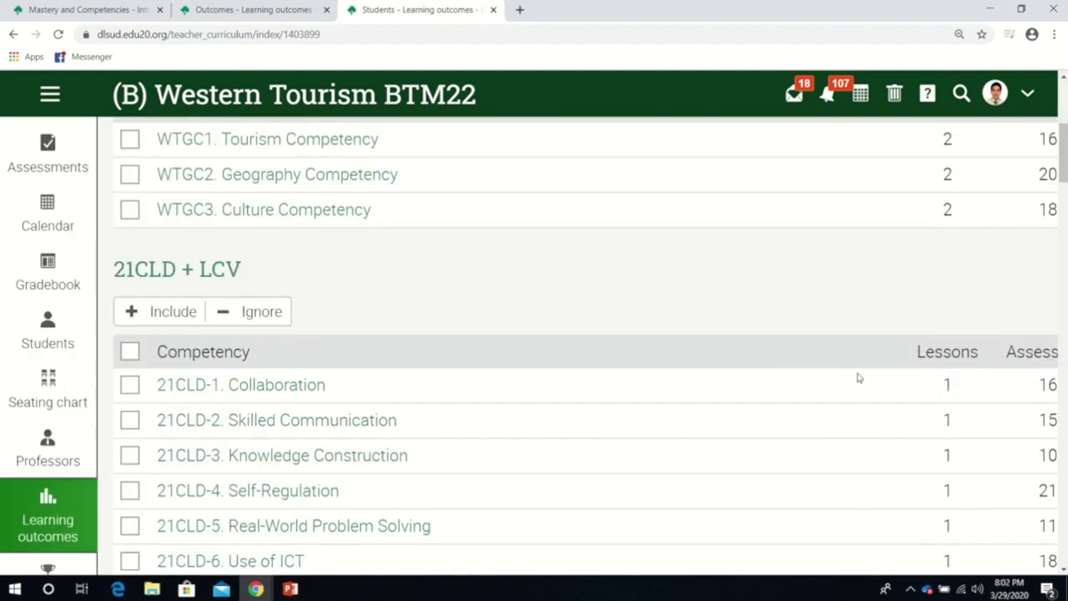
scroll(857, 378, "up", 3)
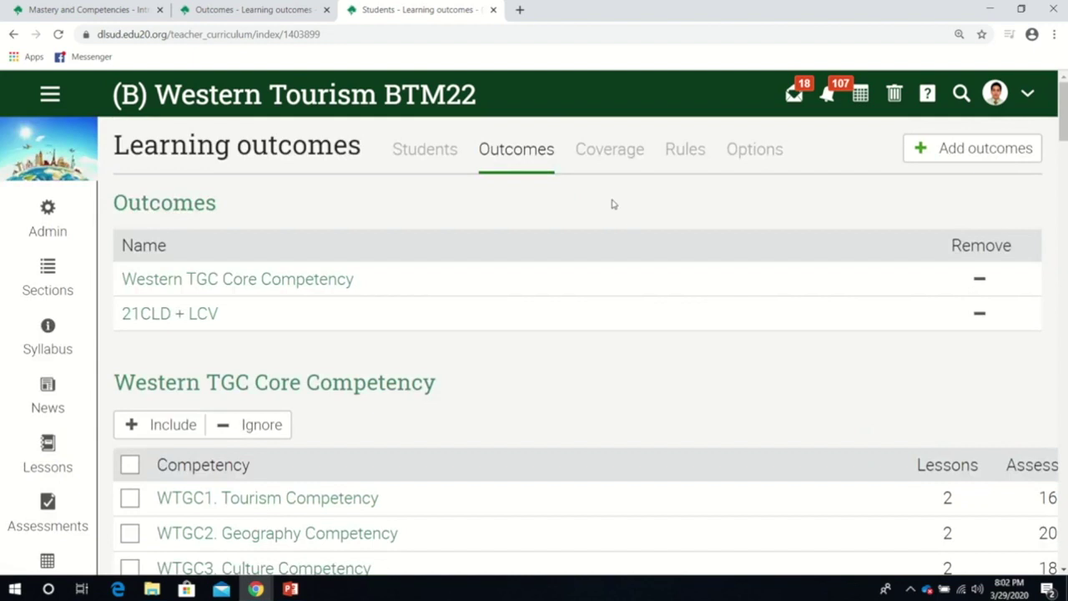
View the outcome Coverage pie chart, then the Rules page of automatic outcome actions.
left_click(610, 158)
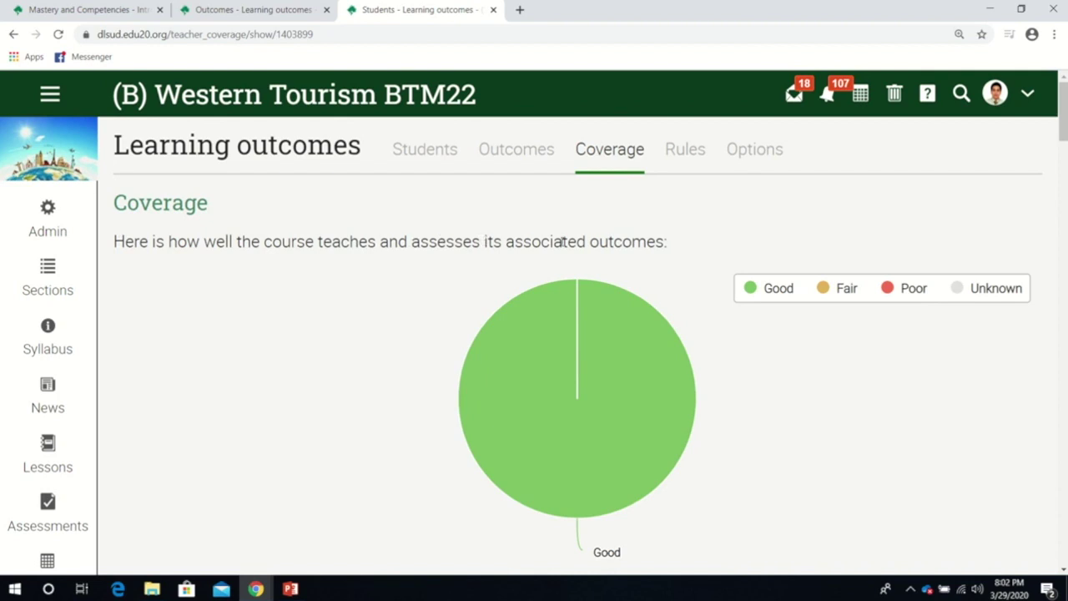
mouse_move(629, 317)
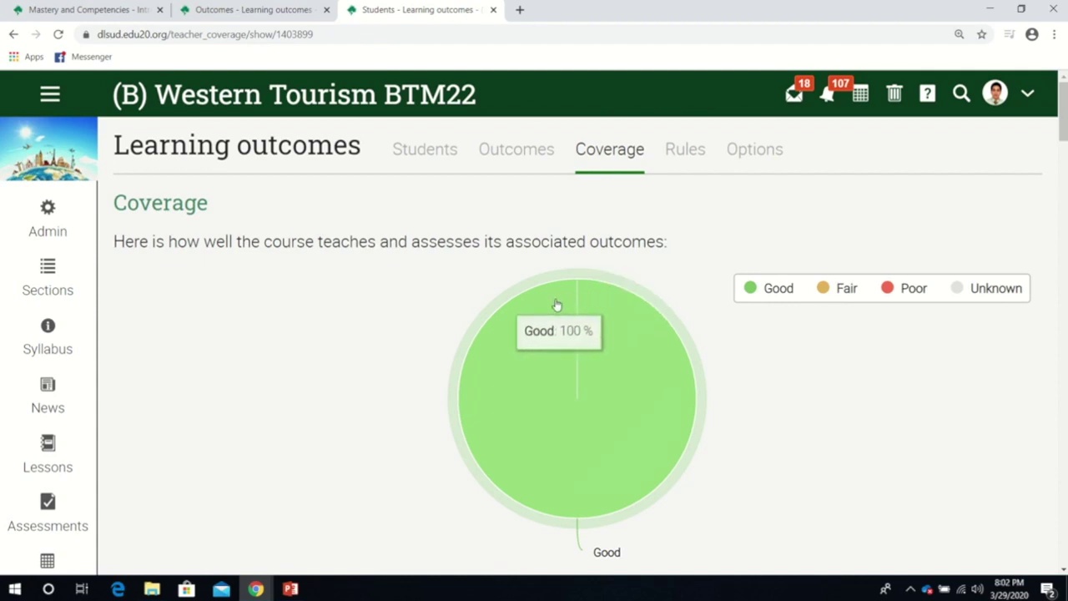
left_click(686, 150)
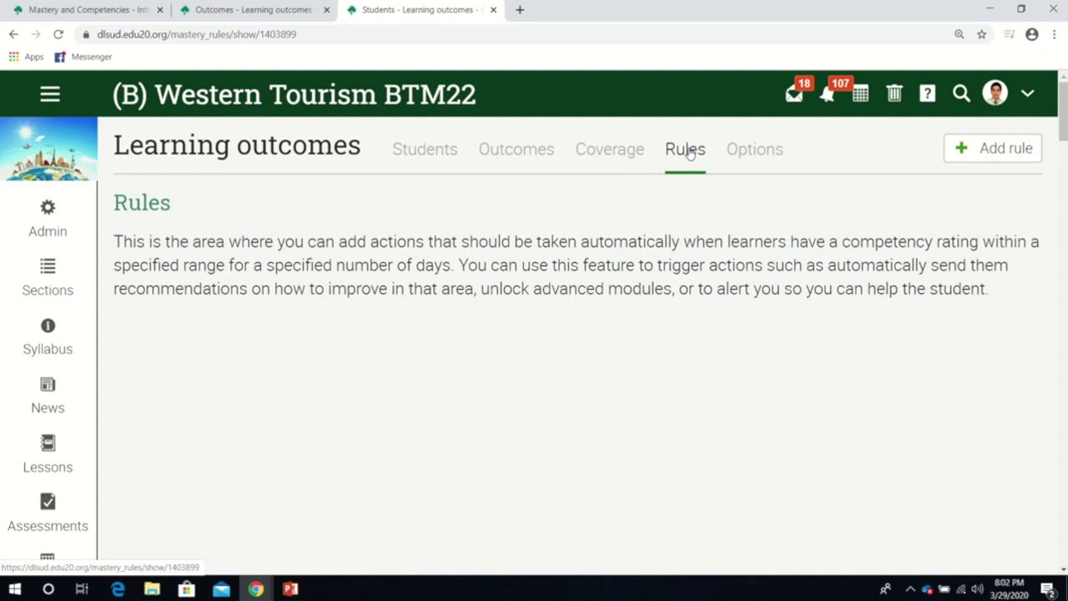
left_click(763, 160)
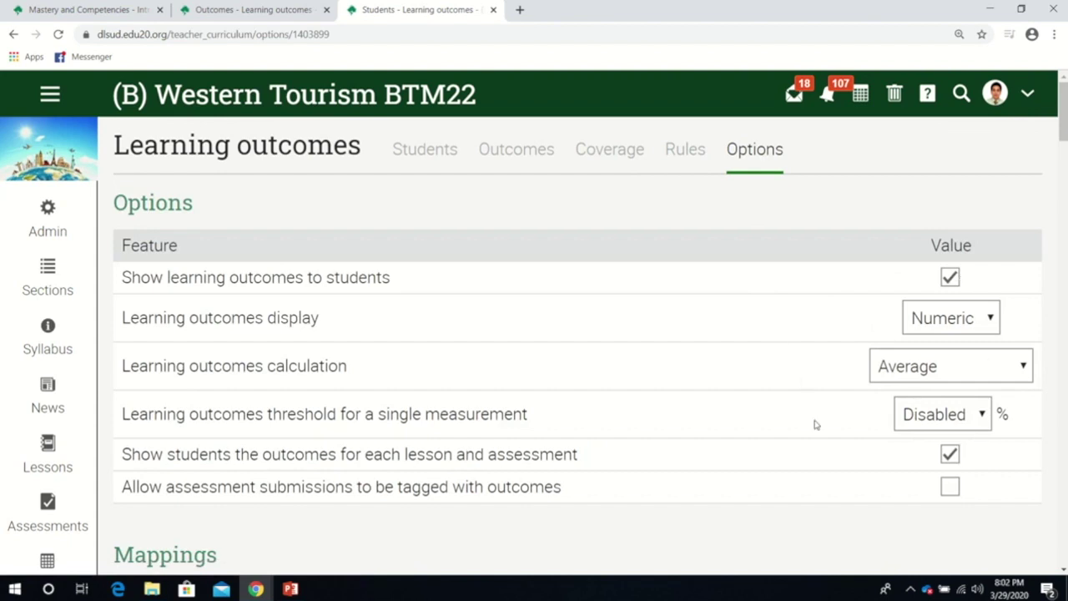
scroll(813, 424, "down", 3)
scroll(813, 424, "up", 2)
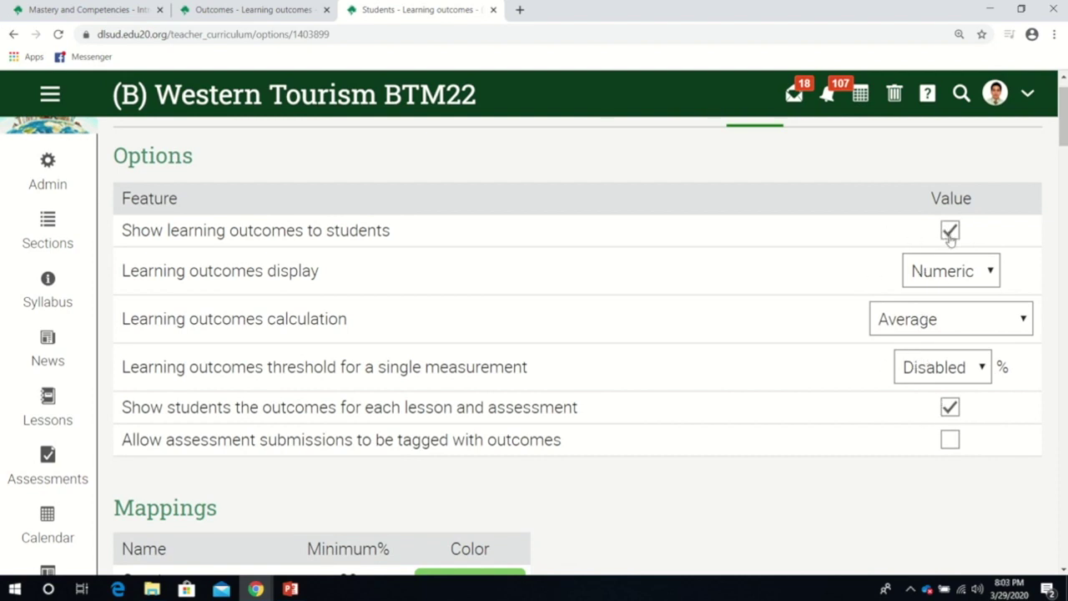
left_click(984, 269)
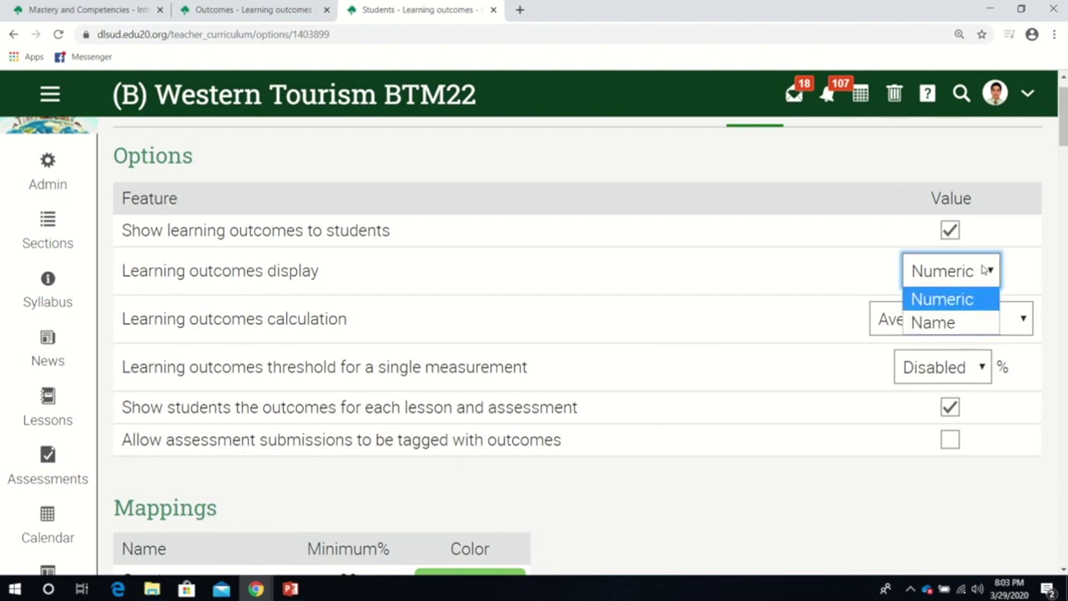
left_click(941, 299)
left_click(783, 351)
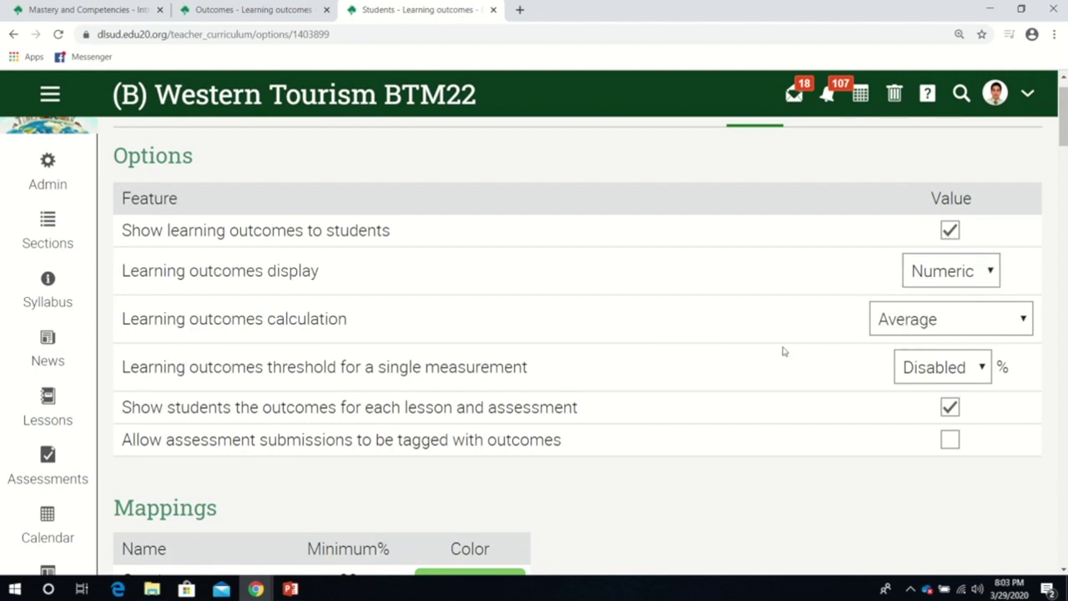
scroll(782, 352, "up", 1)
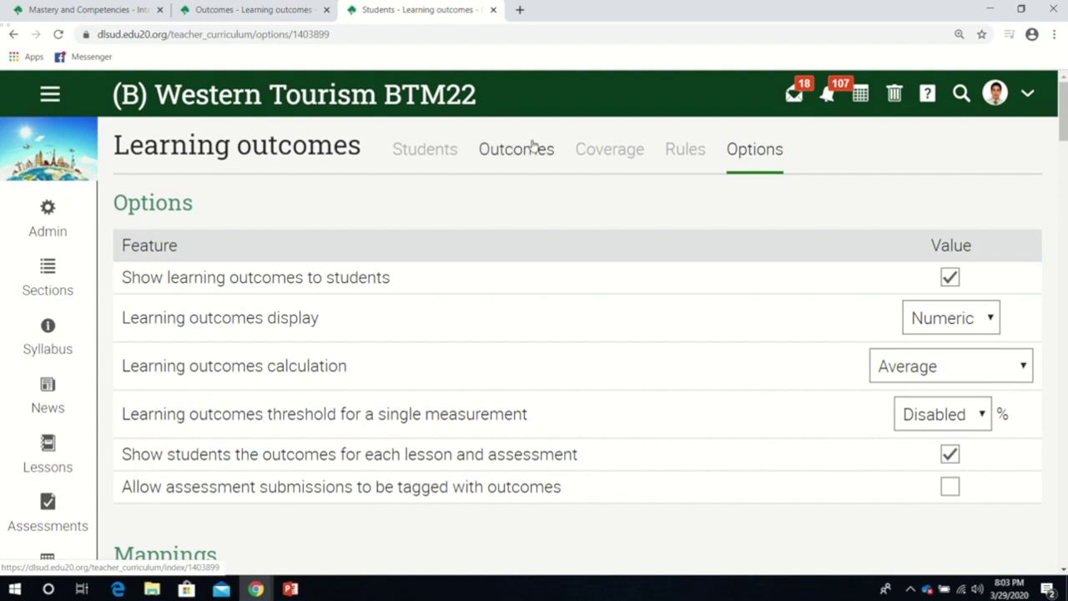
In the World Tourism Tutorial course, confirm Learning outcomes is ticked under Admin > Tabs.
left_click(258, 10)
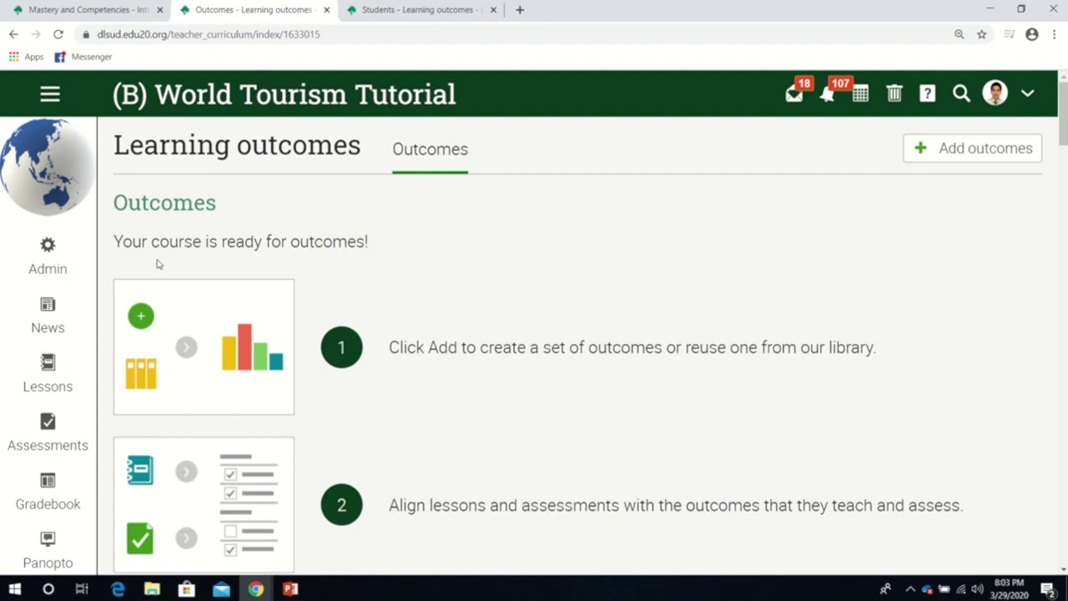
left_click(47, 263)
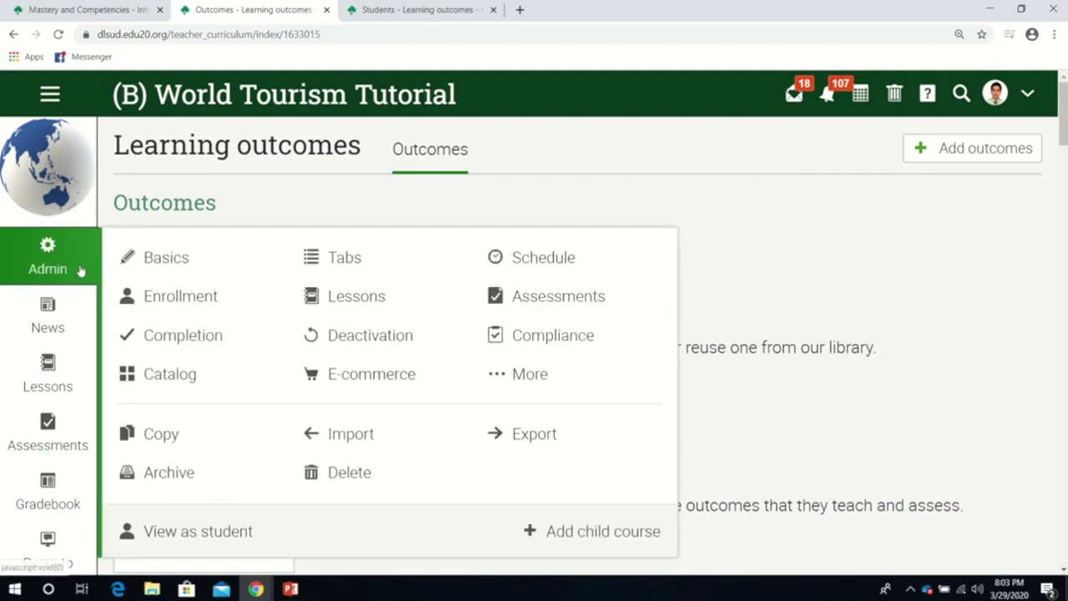
left_click(335, 260)
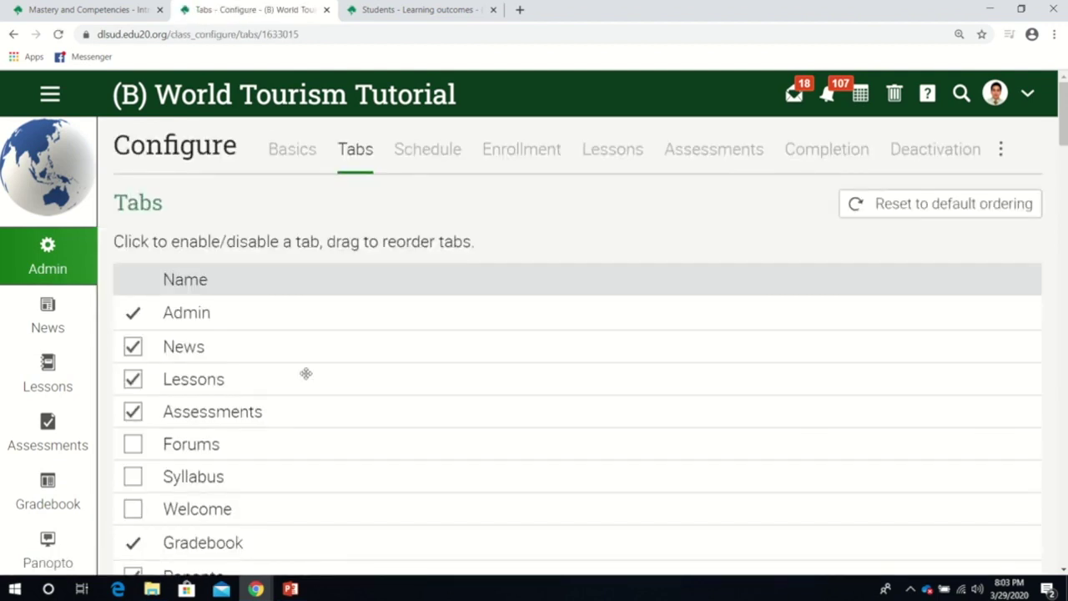
scroll(305, 373, "down", 3)
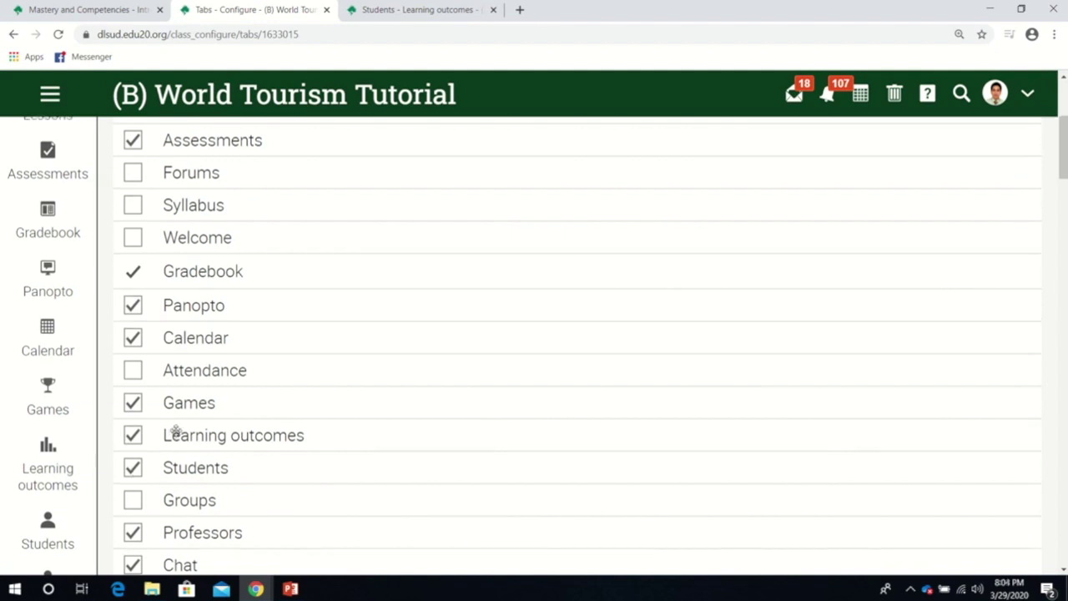
scroll(175, 430, "up", 1)
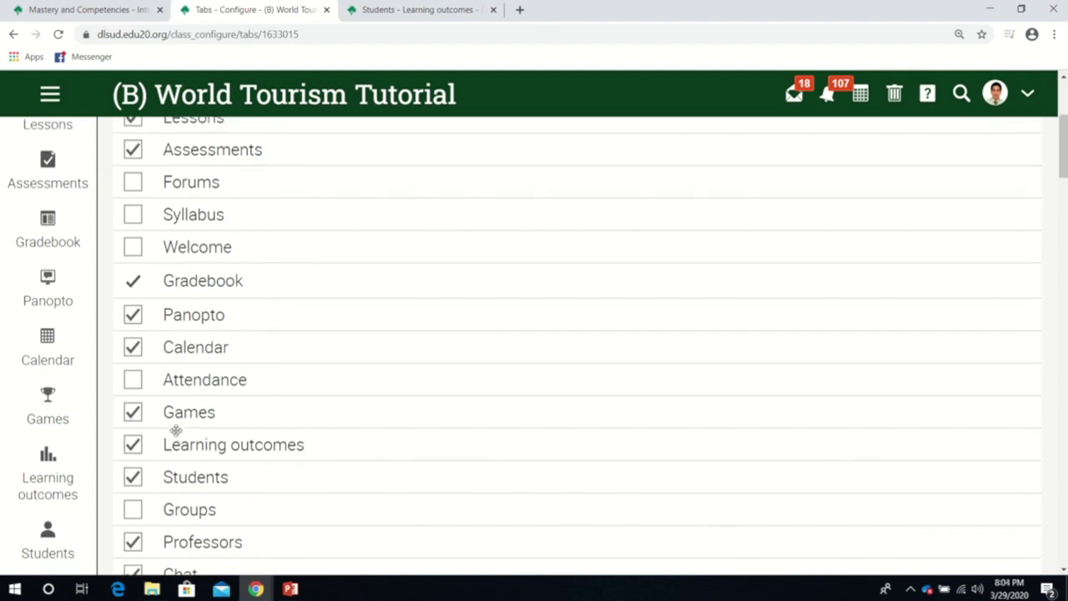
Open the tutorial course's empty Learning outcomes page and its Add outcomes dialog.
left_click(48, 472)
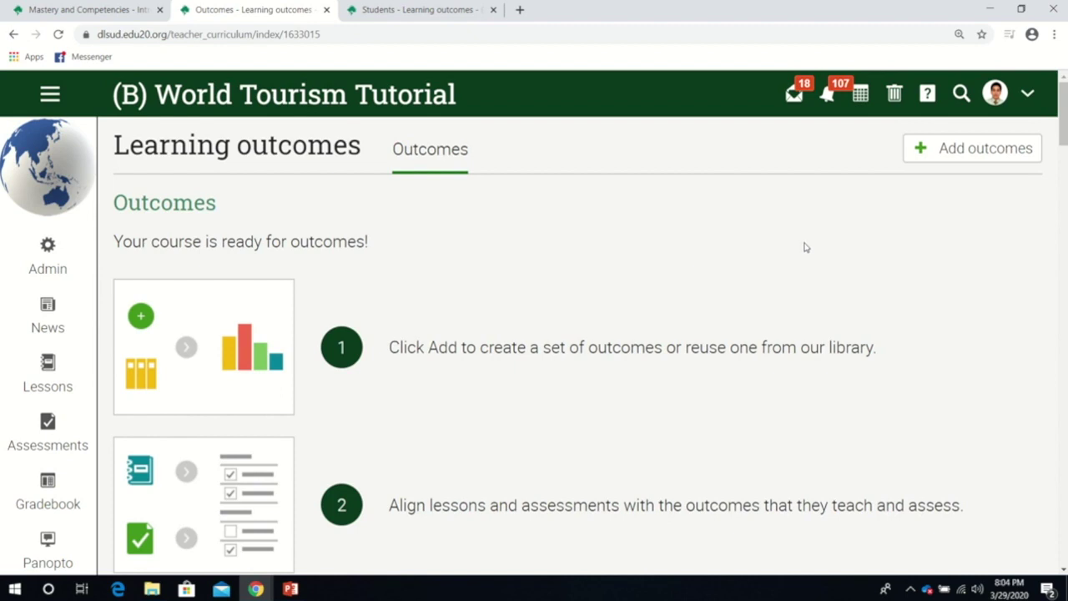
left_click(937, 157)
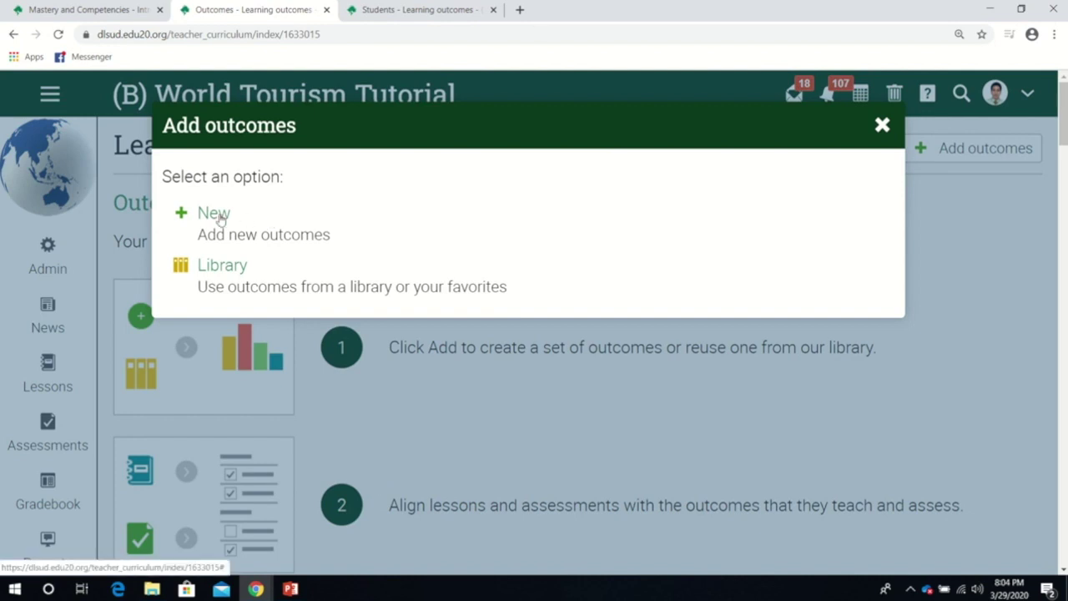
Start a new outcome set named 'World Tourism' described as 'Tourism, Geography, and Culture'.
left_click(219, 218)
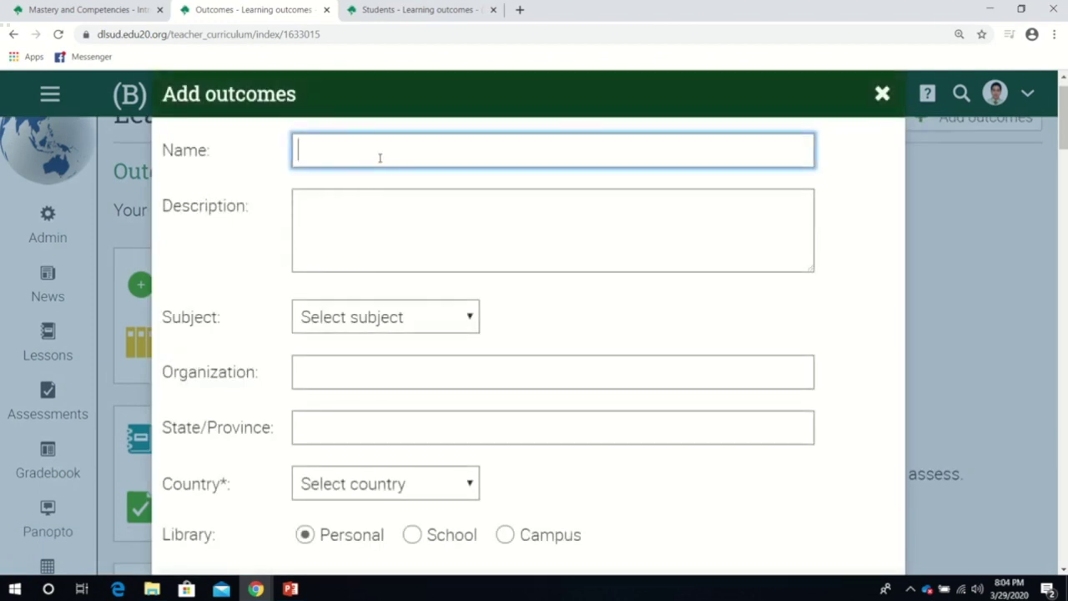
type("World Touris")
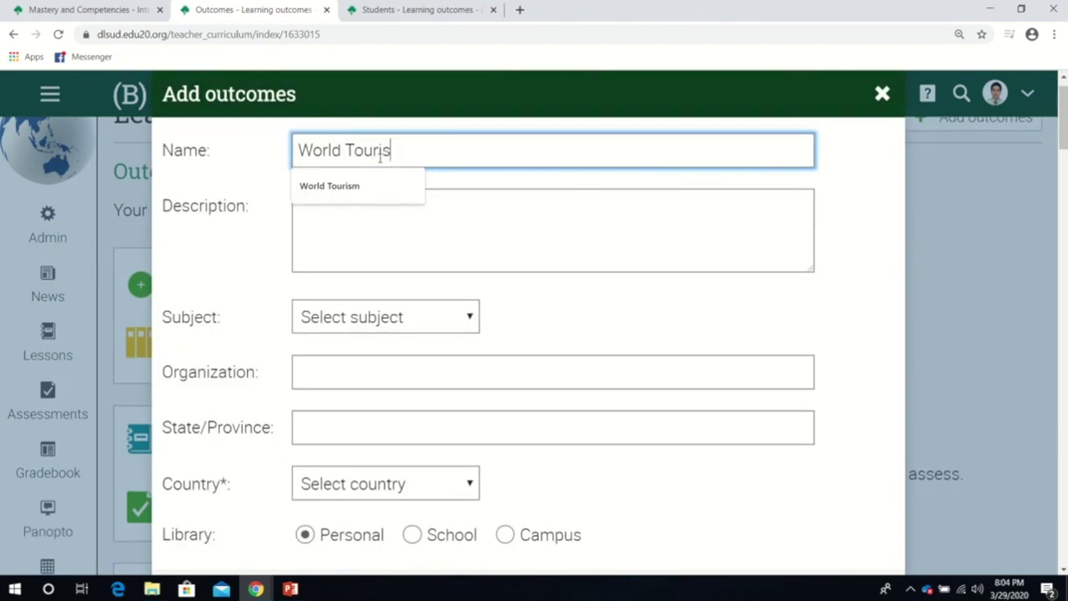
type("m")
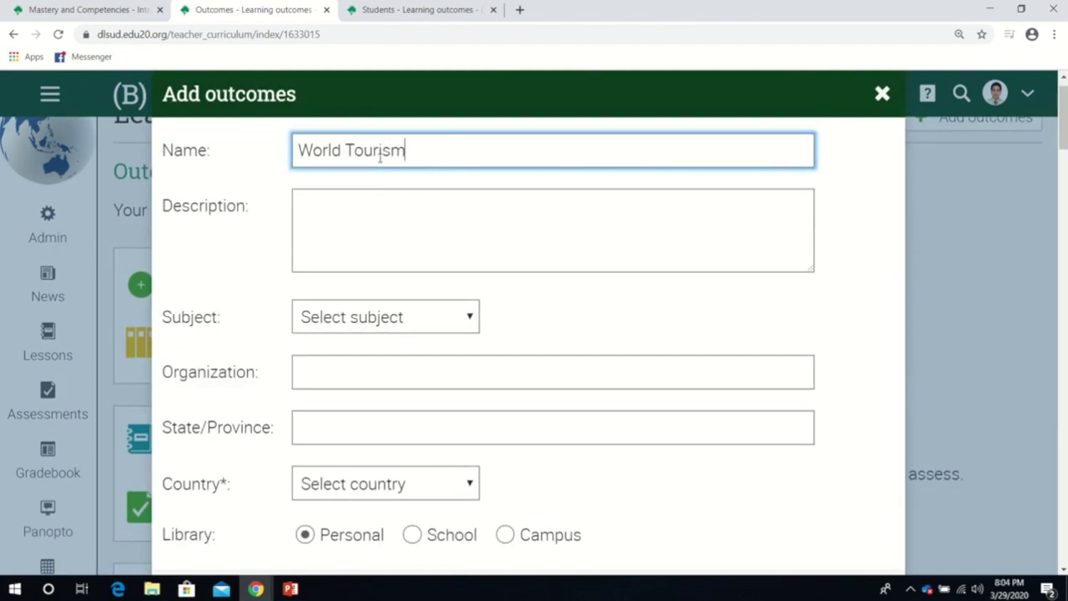
left_click(469, 228)
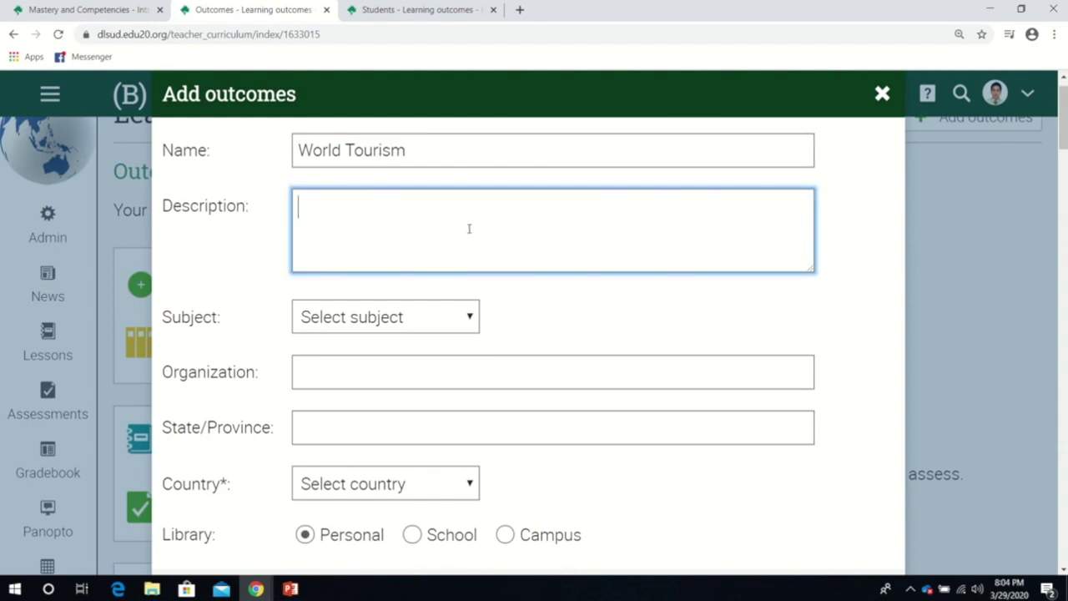
type("Tourism, Geograph")
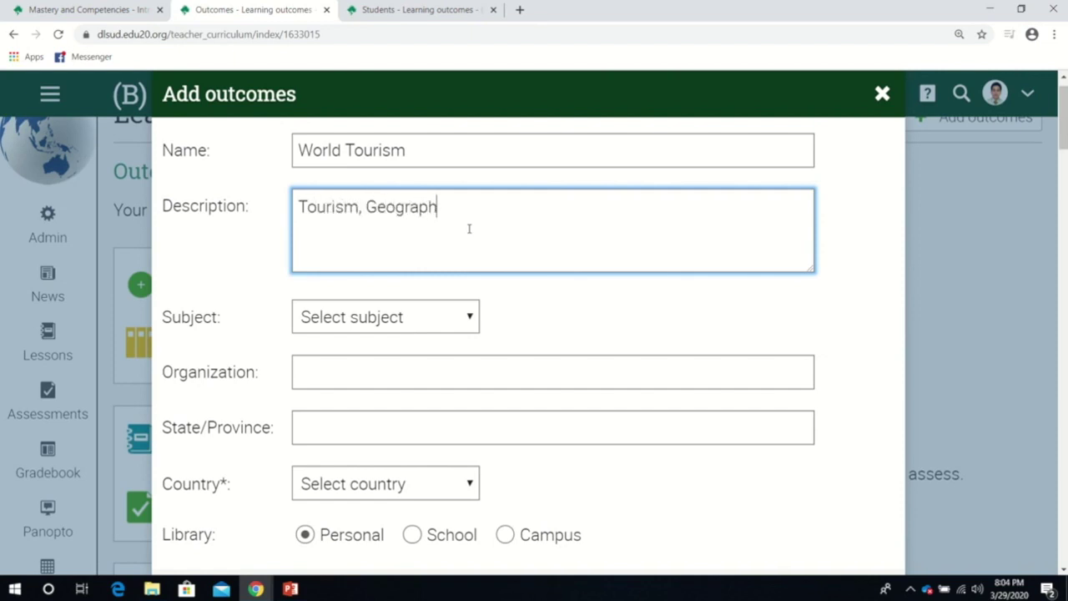
type("y, and Culture")
Set subject Tourism Management, organization DLSU-D, province Cavite, country Philippines, and save.
key("Tab")
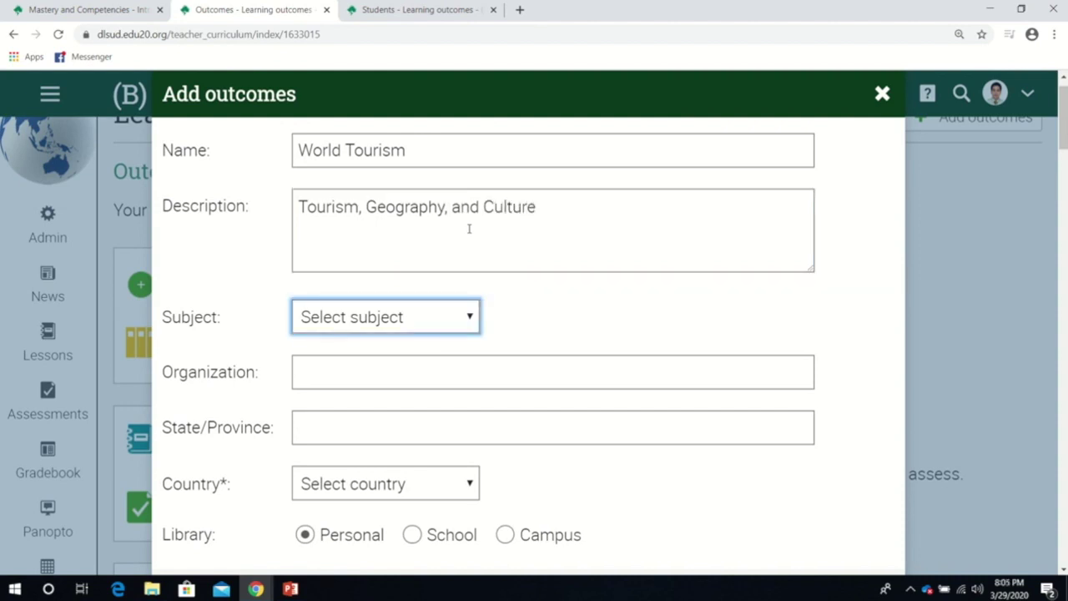
key("t")
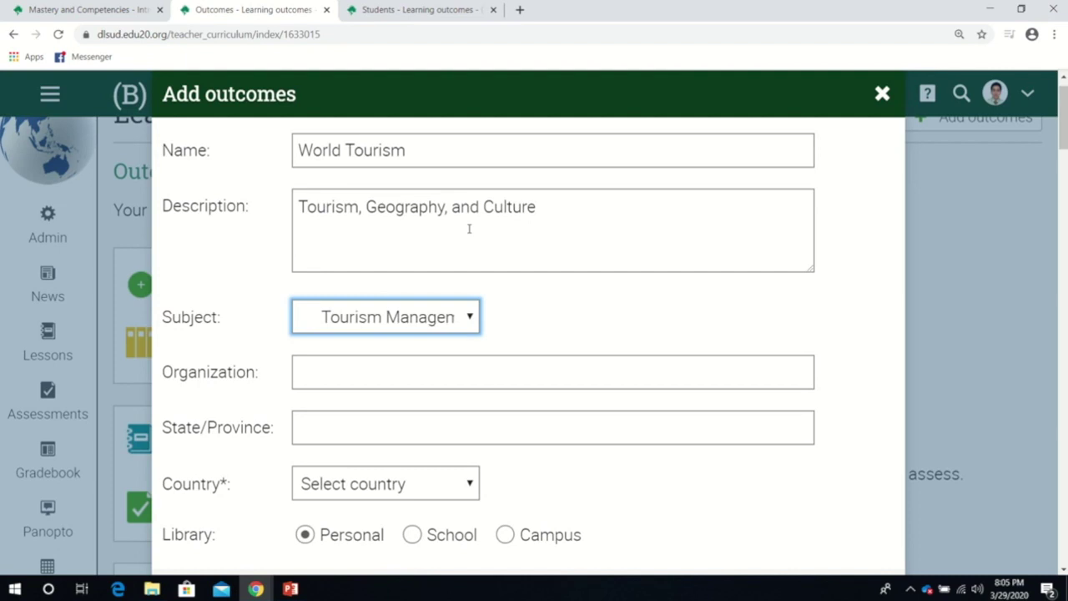
key("Tab")
type("DLSU-D")
key("Tab")
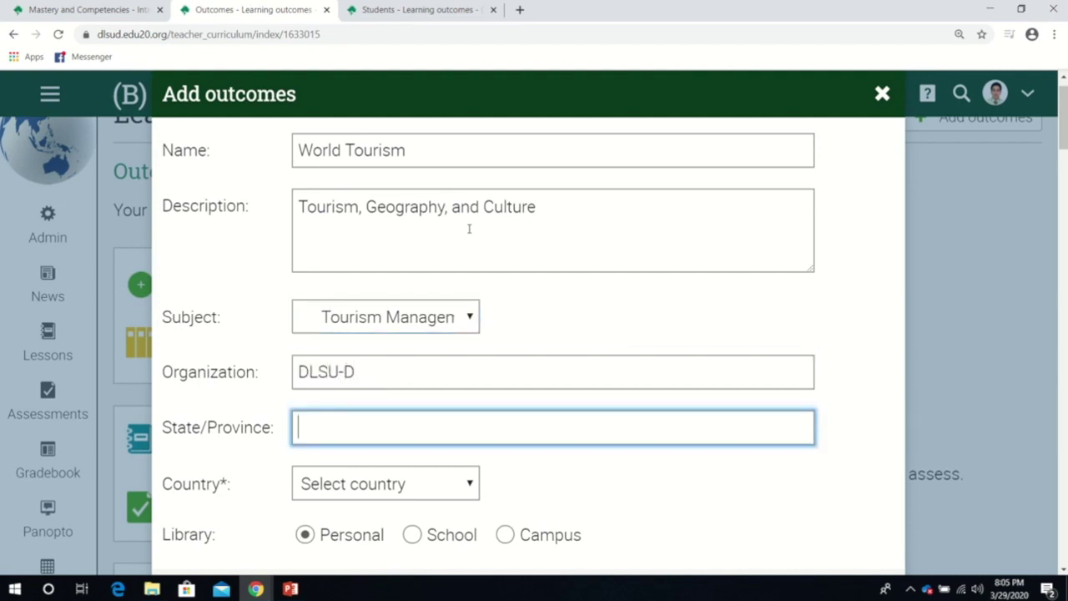
type("Cavite")
key("Tab")
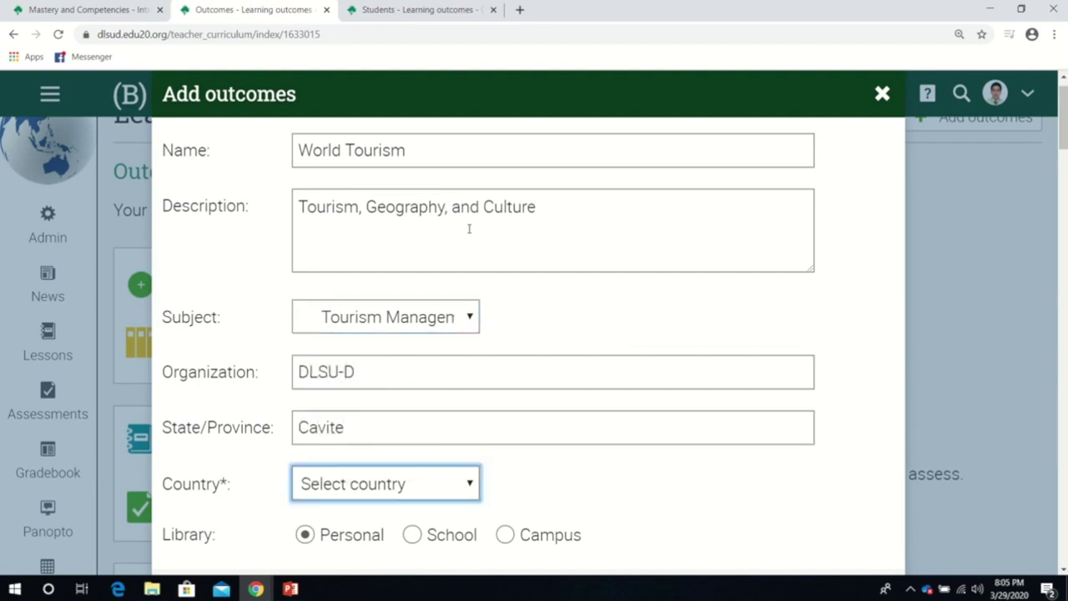
key("p")
key("h")
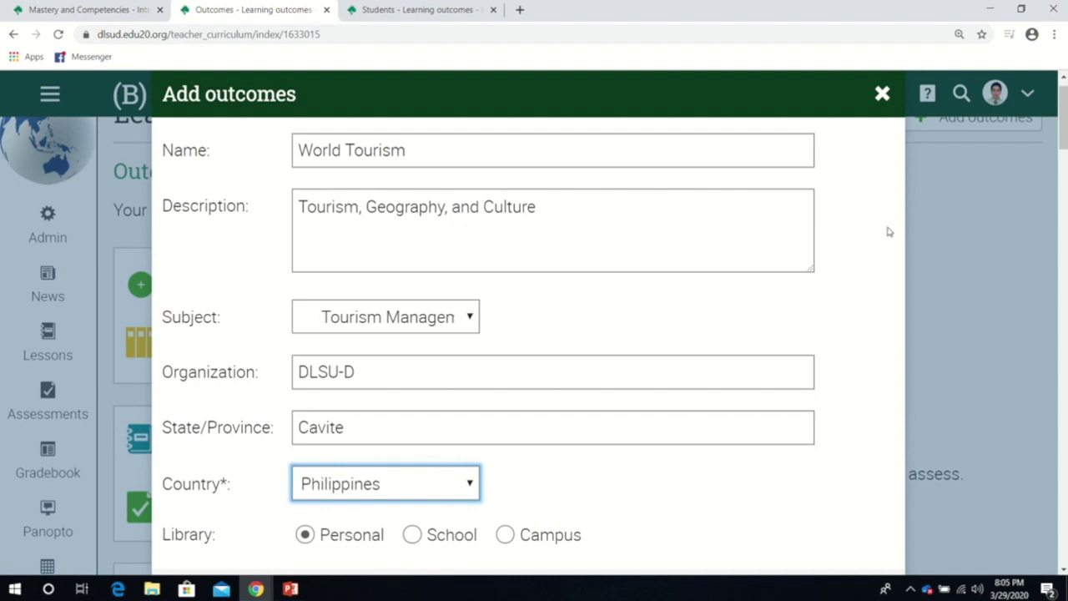
scroll(1051, 150, "down", 1)
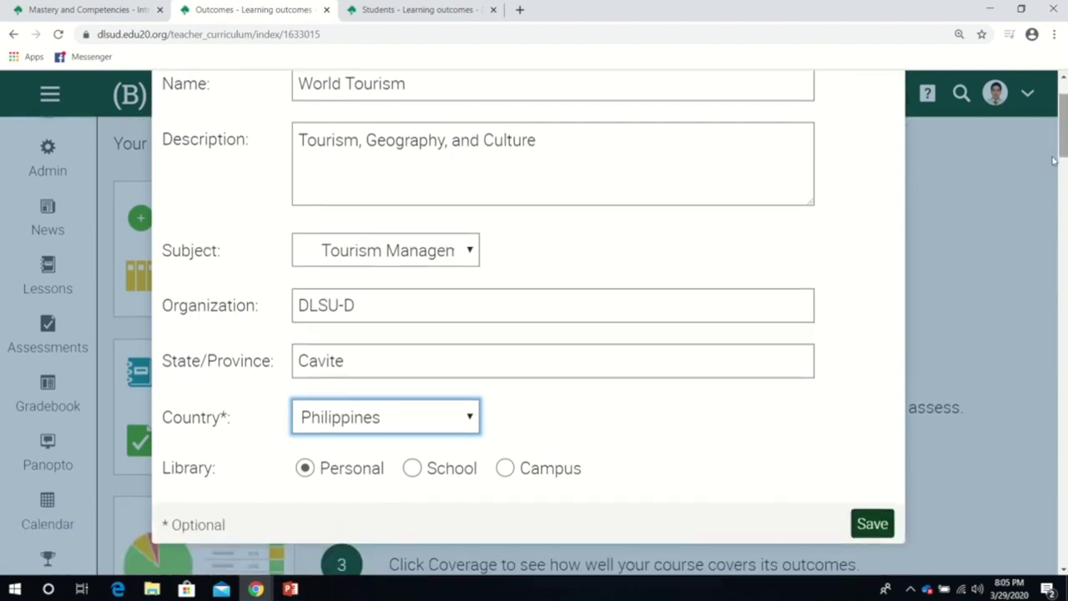
left_click(871, 523)
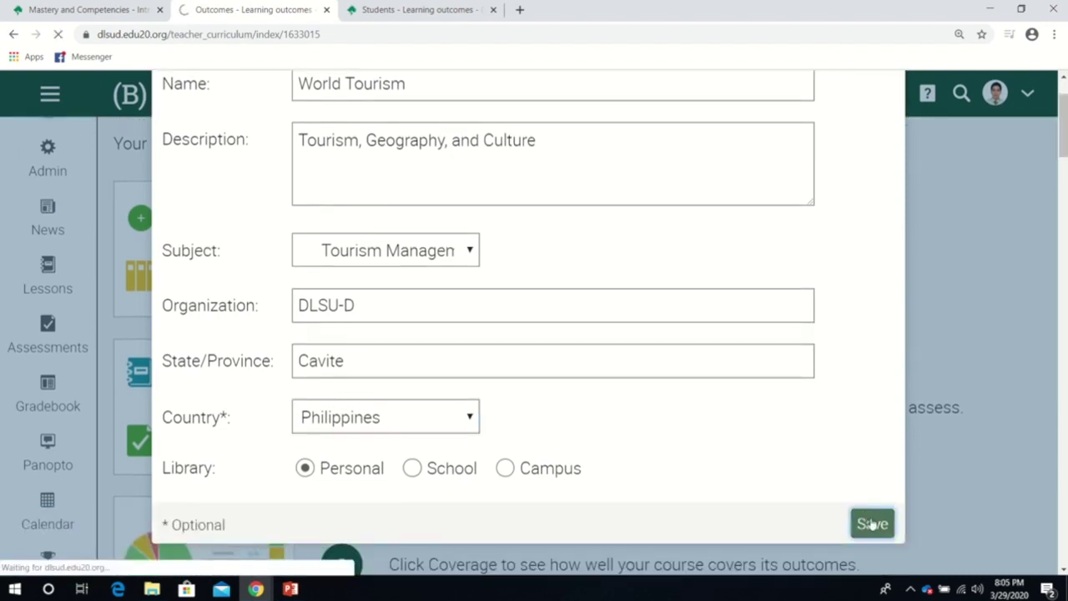
Open the World Tourism outcome set in a new tab and begin adding outcomes to it.
scroll(658, 427, "up", 2)
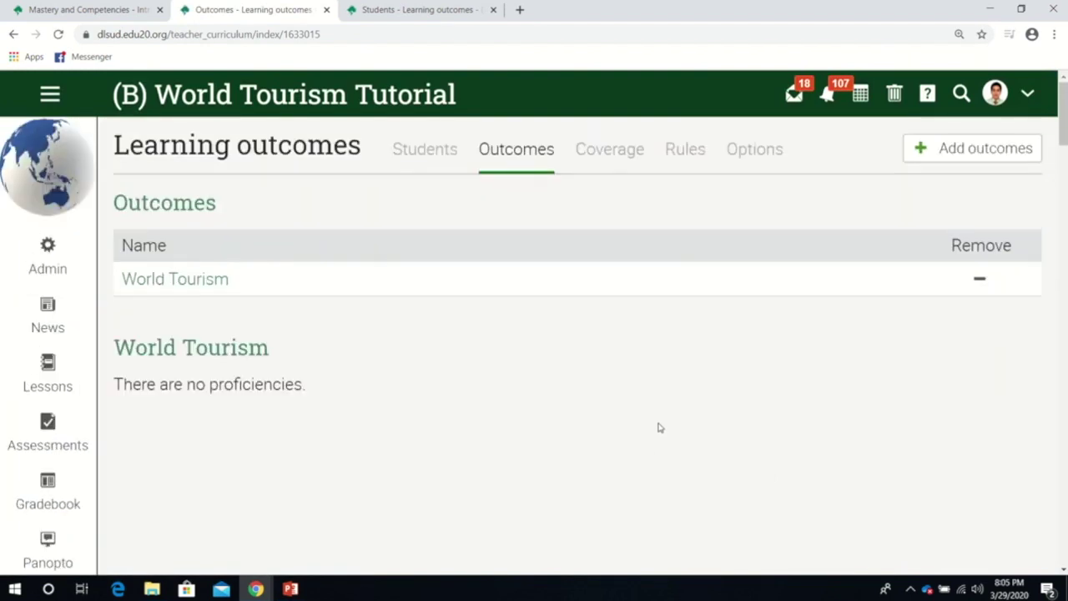
right_click(204, 283)
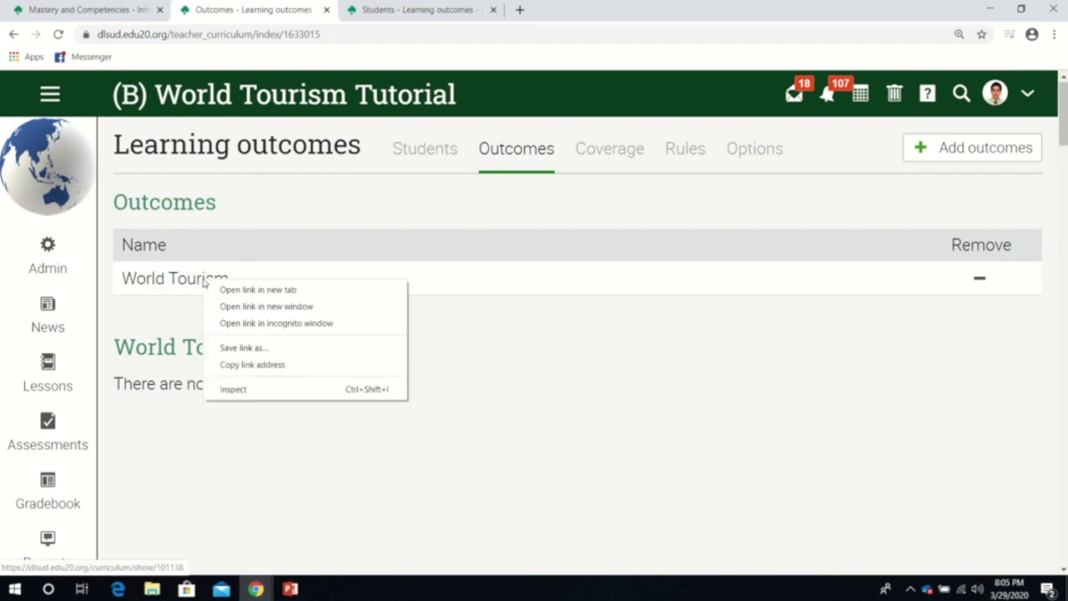
left_click(249, 291)
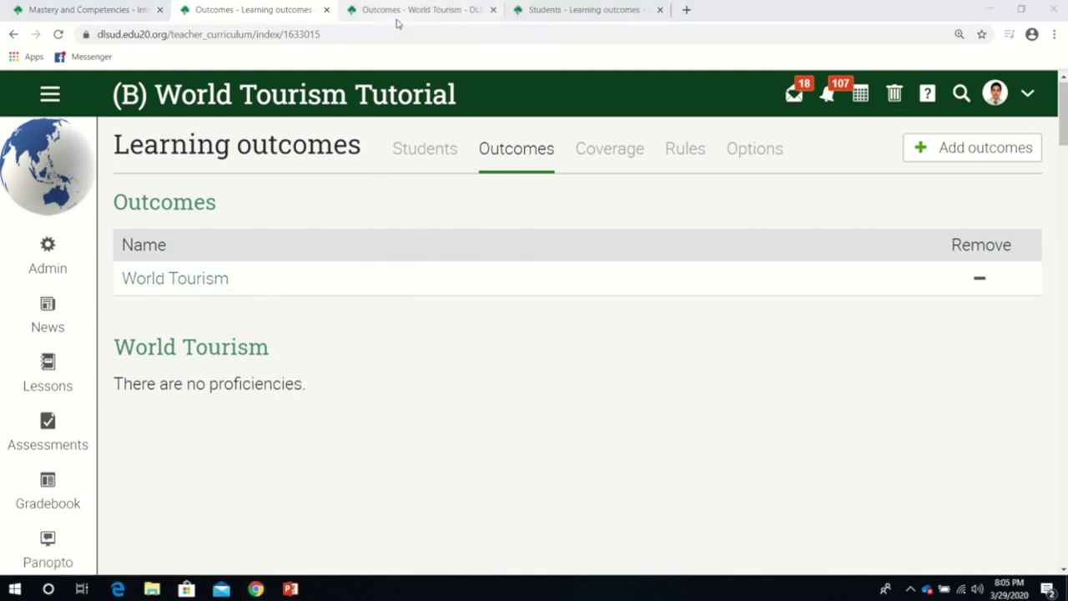
left_click(399, 10)
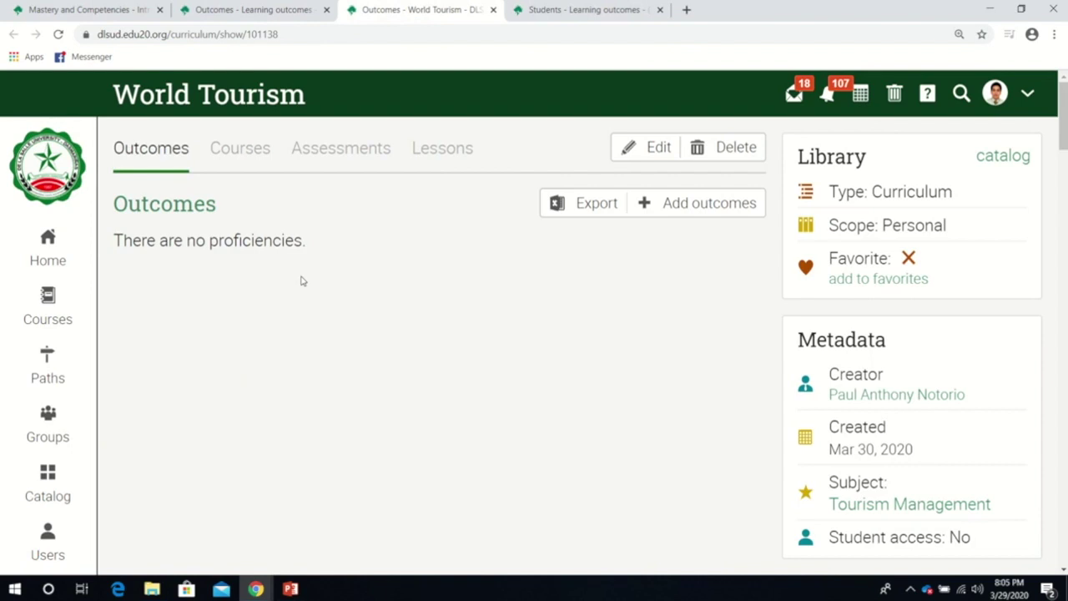
left_click(671, 207)
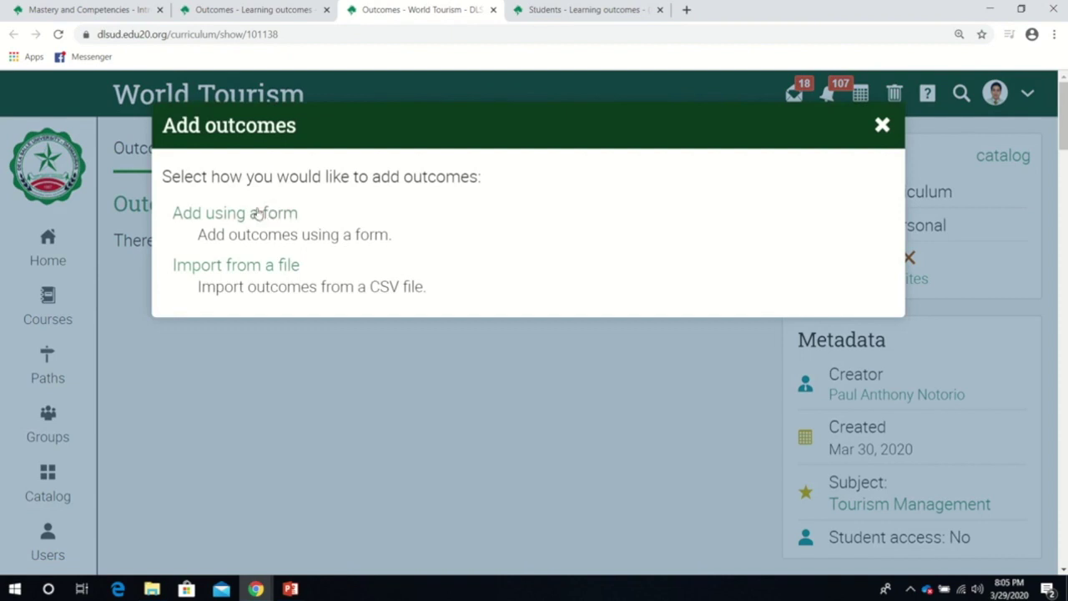
Choose form entry and add 3 new outcomes to World Tourism.
left_click(242, 214)
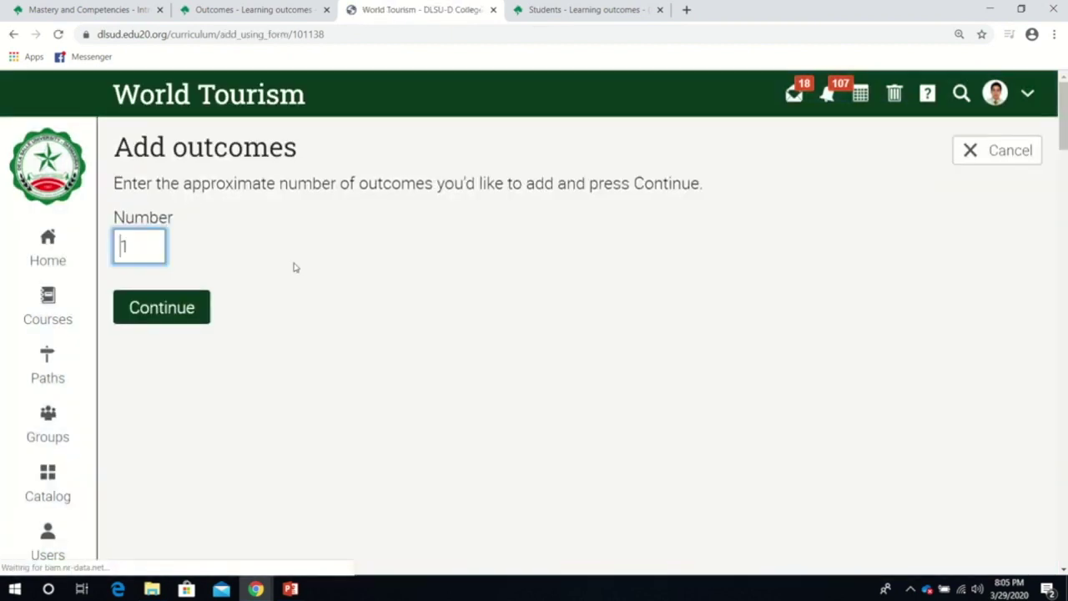
double_click(125, 246)
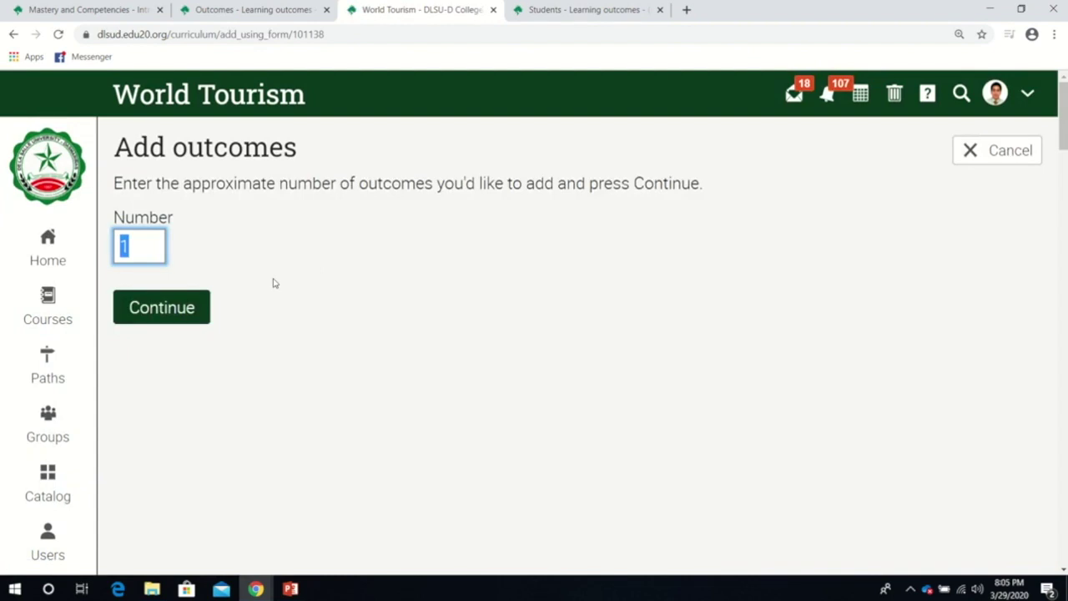
type("3")
left_click(183, 309)
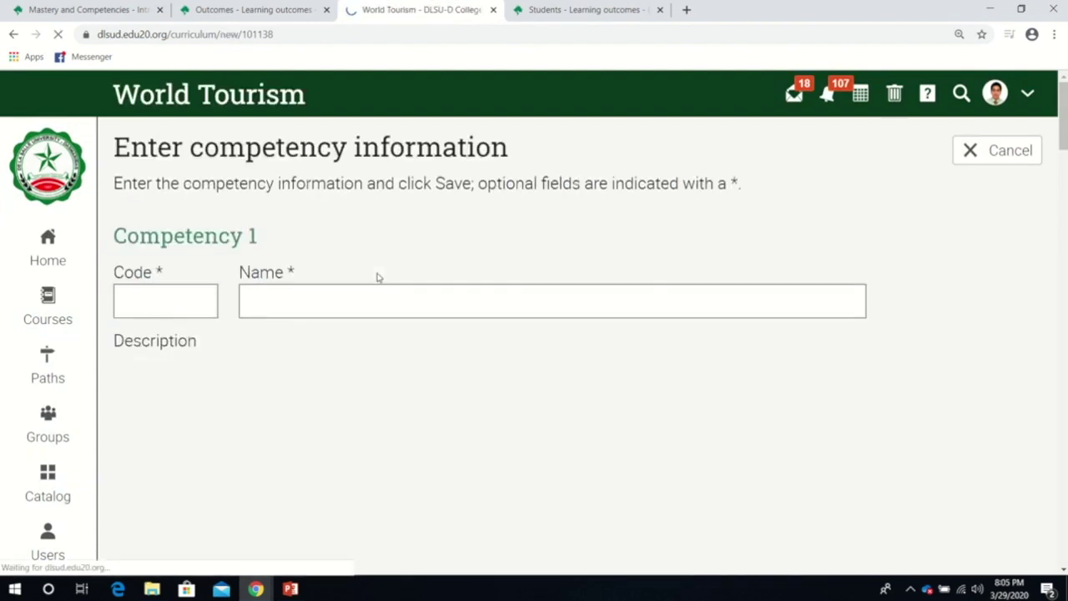
Enter WT1 as the first competency's code.
left_click(178, 300)
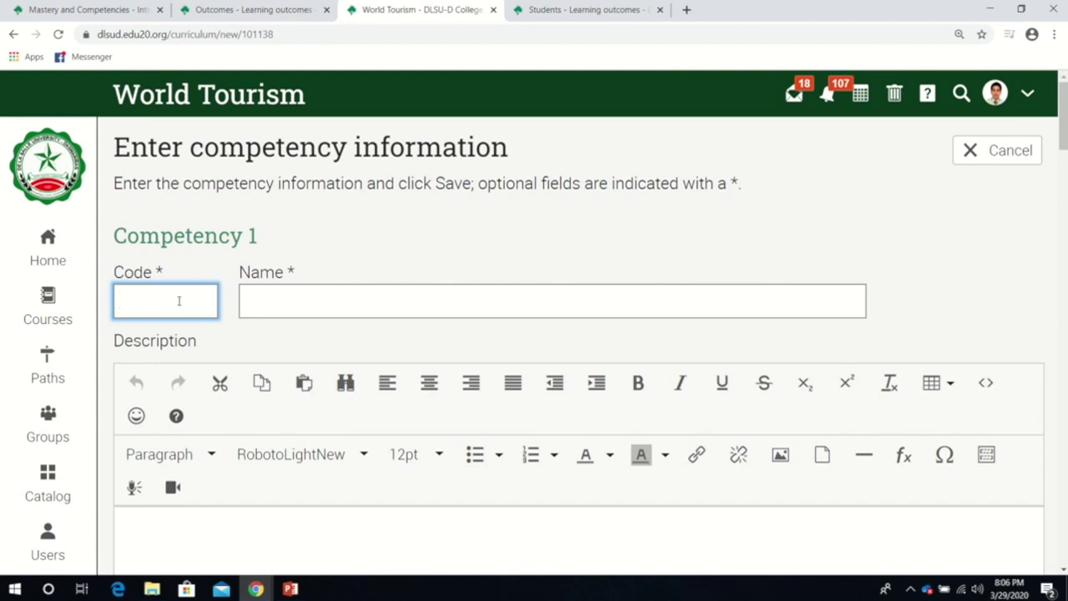
type("WT1")
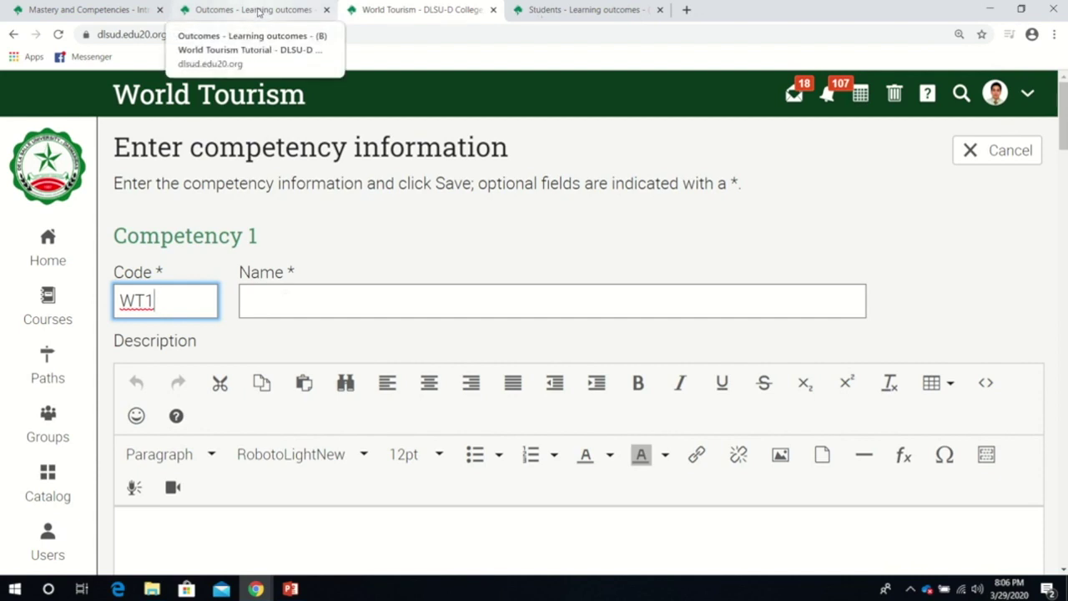
left_click(259, 12)
Read the five Course Learning Outcomes on the Course Introduction Module's Course Details page.
left_click(59, 369)
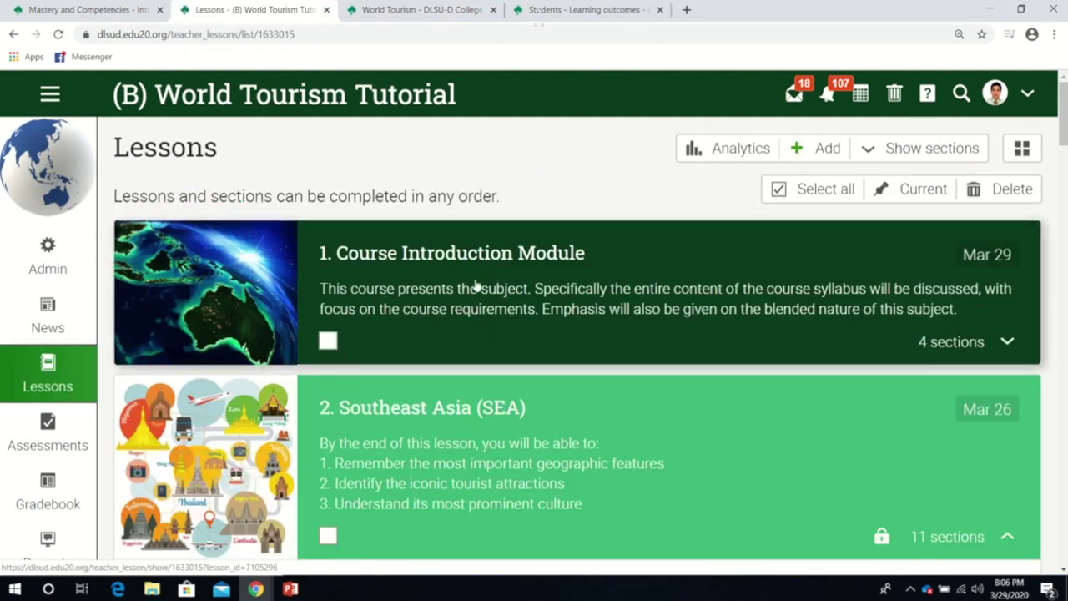
left_click(476, 284)
scroll(322, 348, "down", 1)
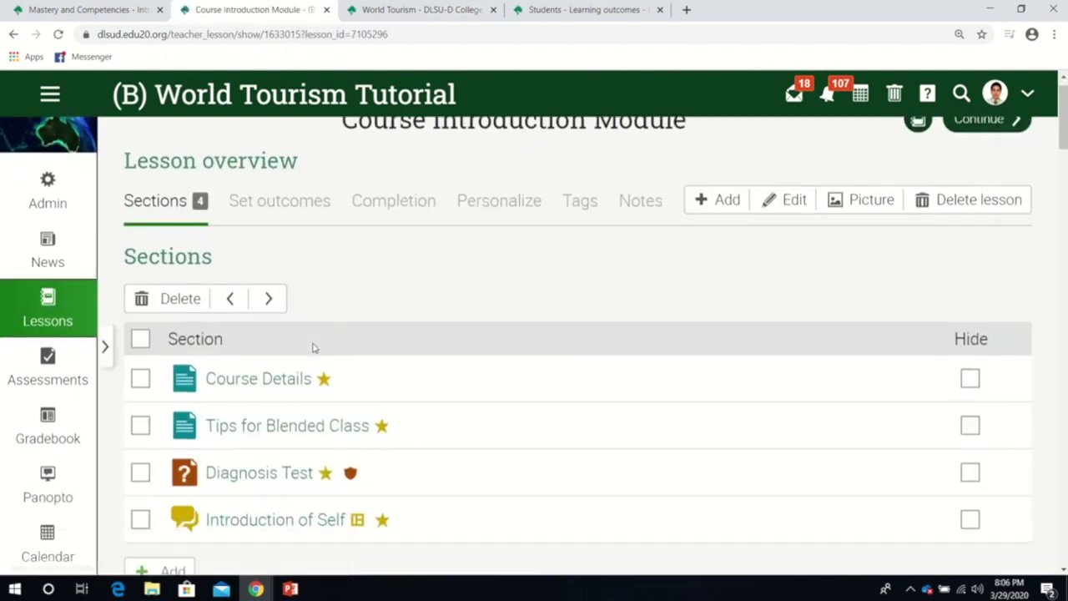
scroll(312, 351, "down", 1)
scroll(312, 348, "up", 1)
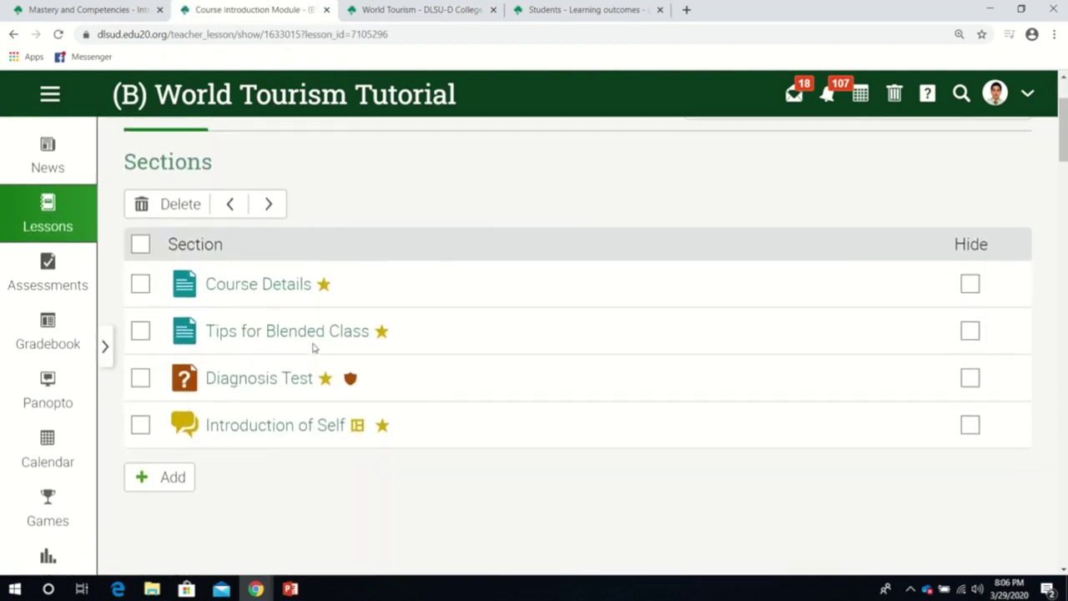
left_click(277, 284)
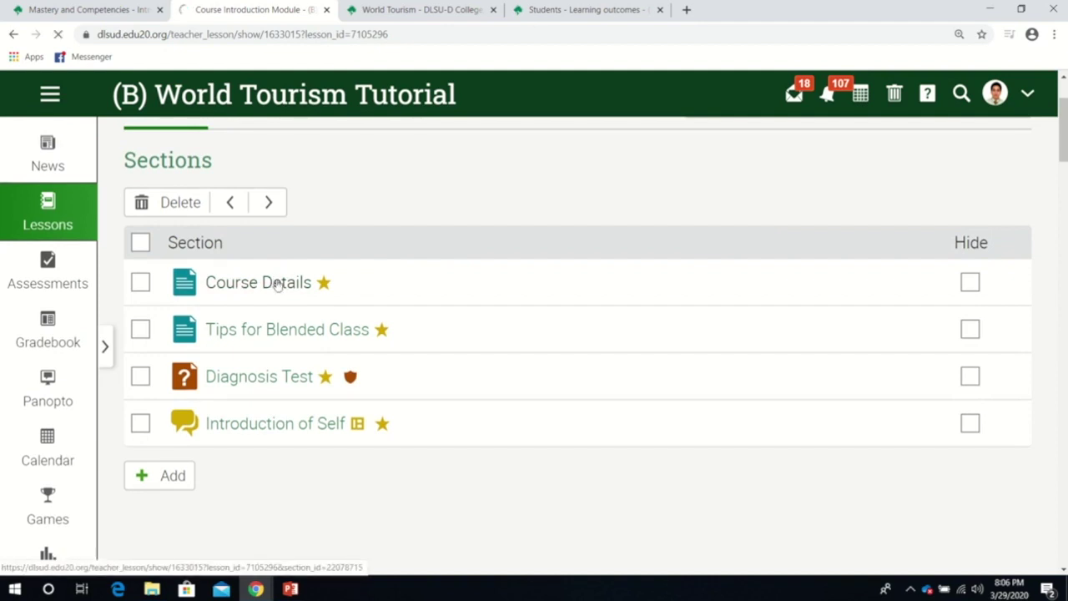
scroll(397, 407, "down", 1)
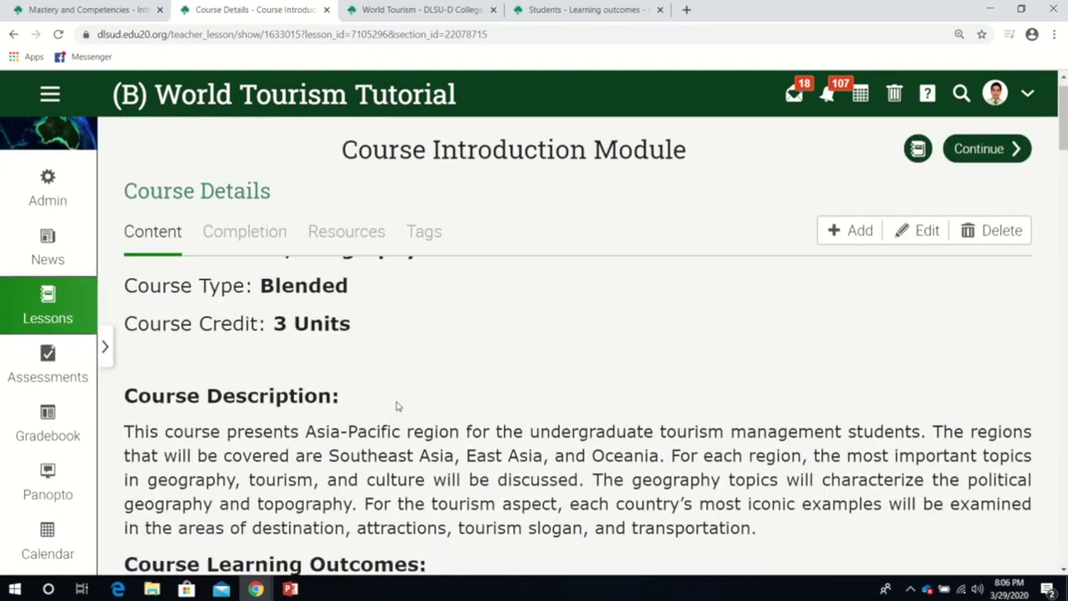
scroll(398, 406, "down", 3)
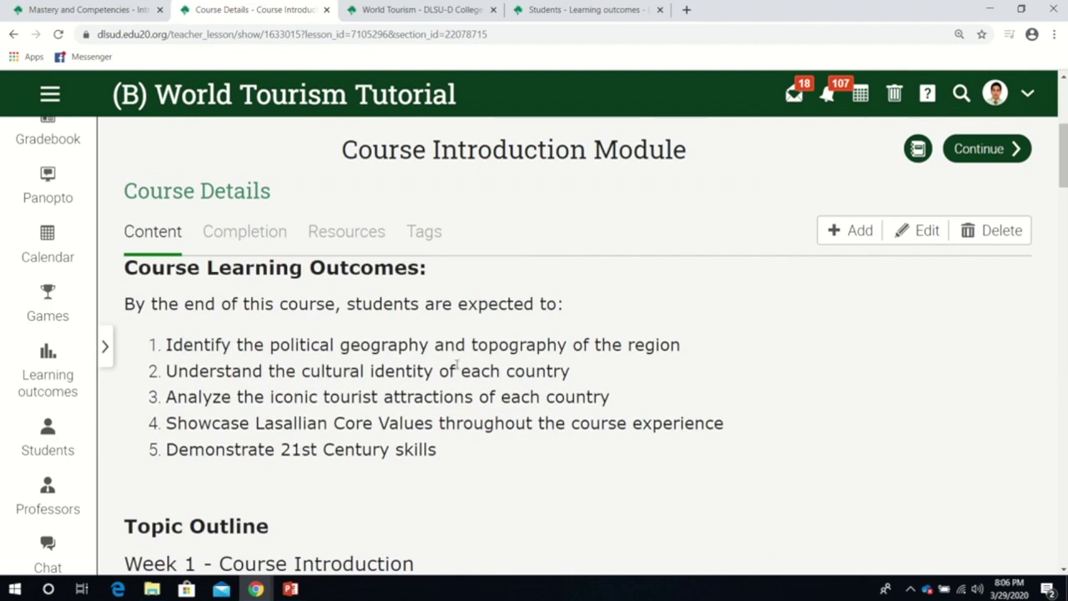
left_click(388, 13)
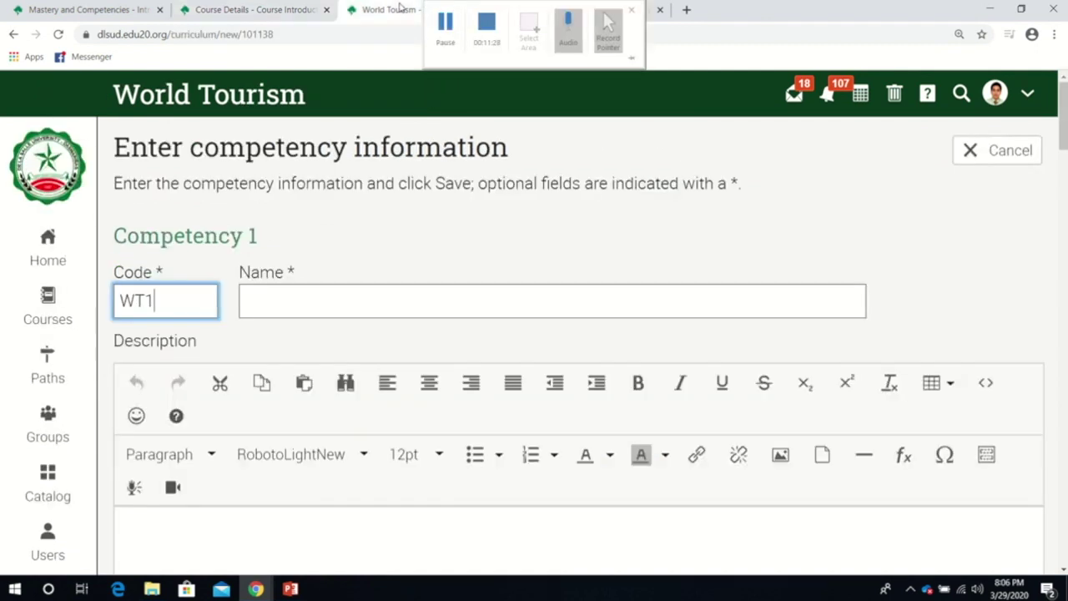
Name Competency 1 'World Geography' and paste course outcome 1 as its description.
left_click(307, 292)
type("World Geography")
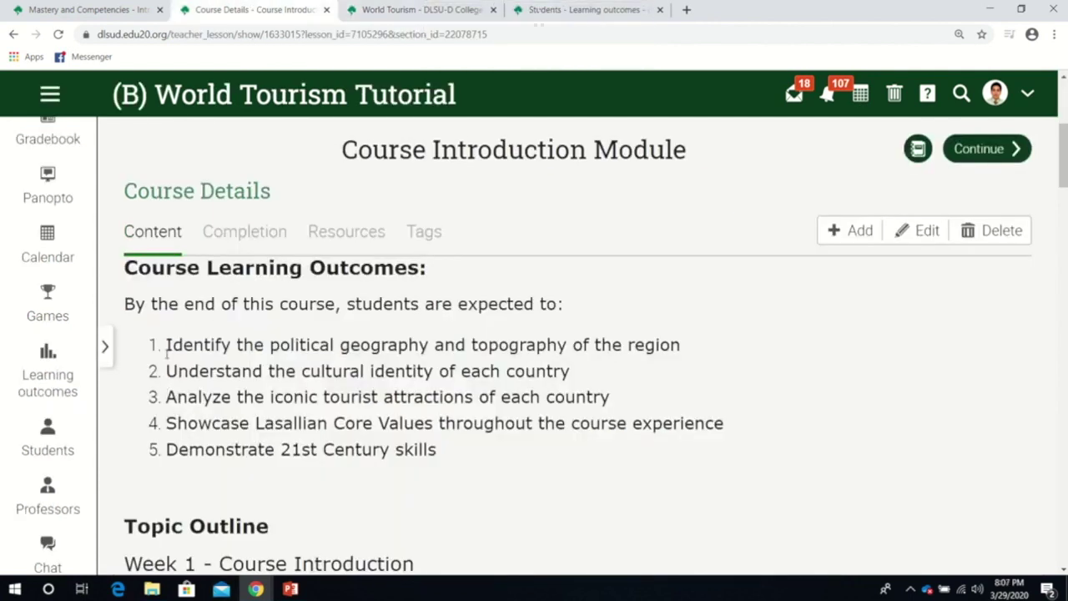
left_click_drag(166, 345, 682, 345)
key("ctrl+c")
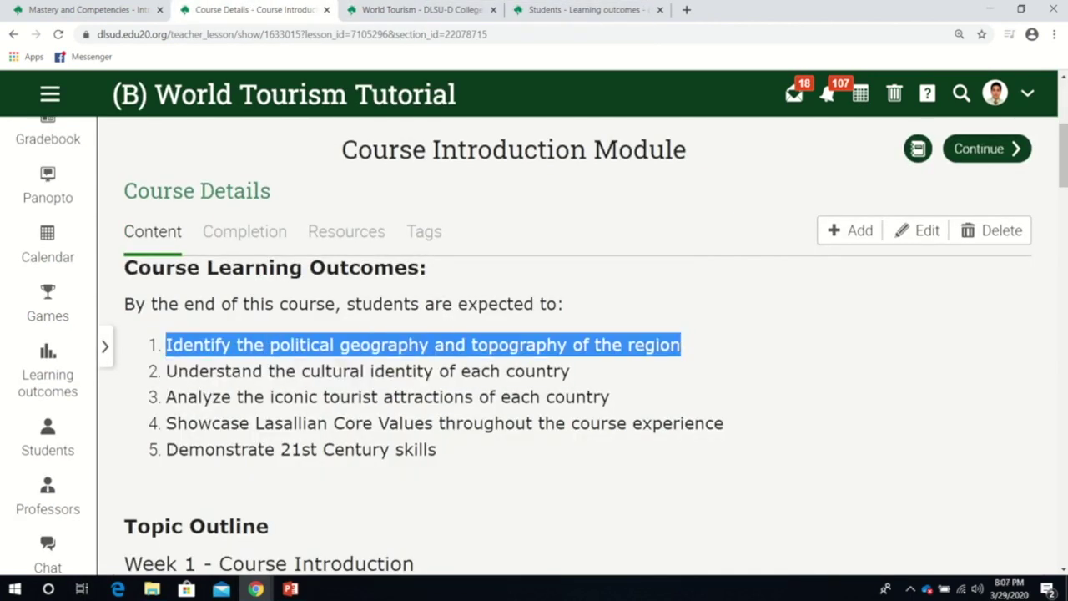
left_click(354, 8)
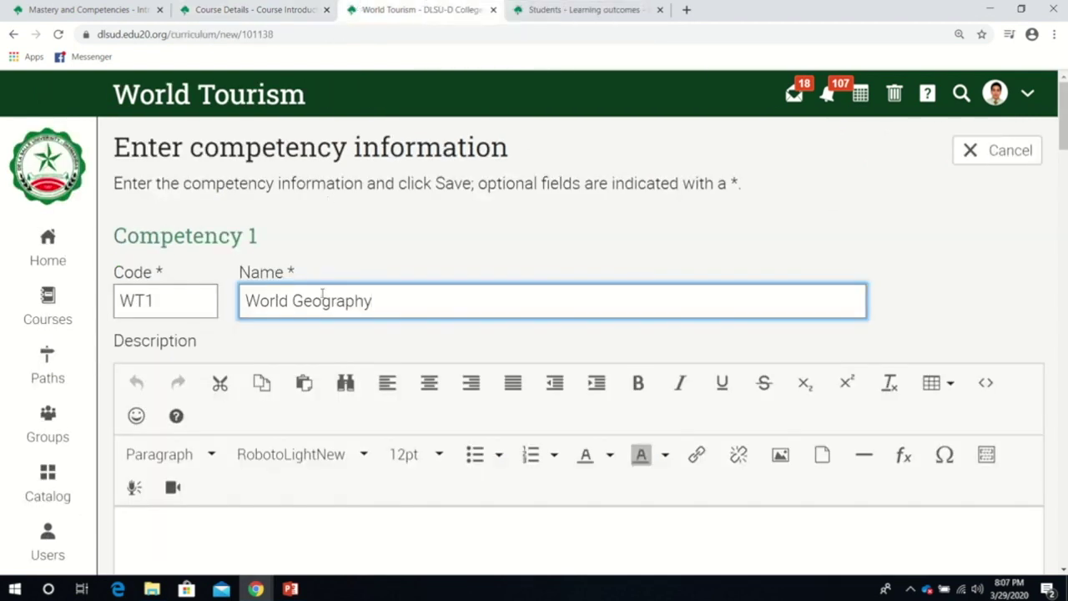
left_click(292, 519)
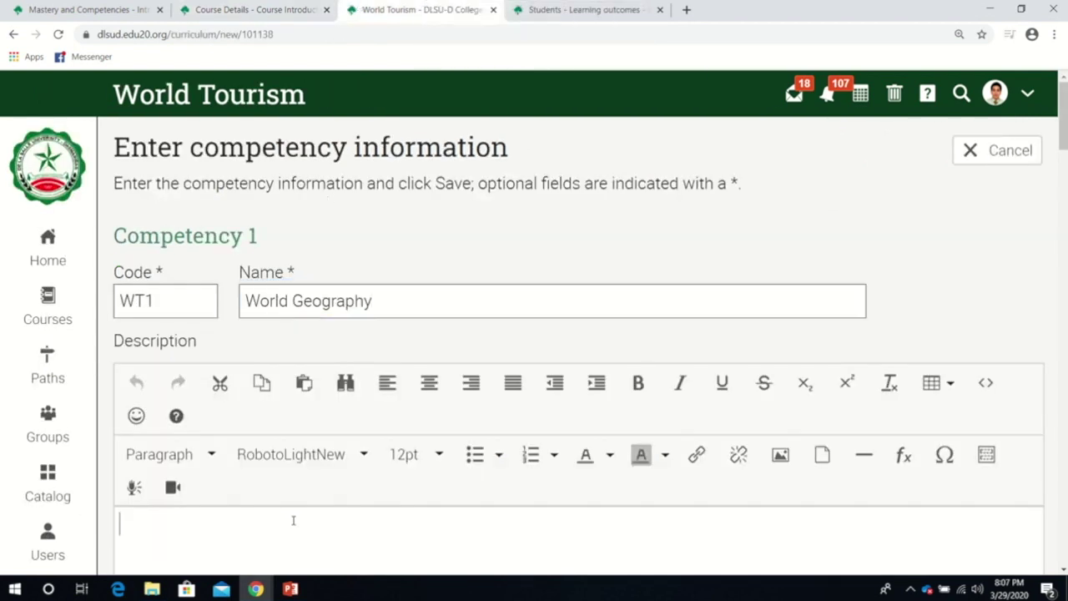
key("ctrl+v")
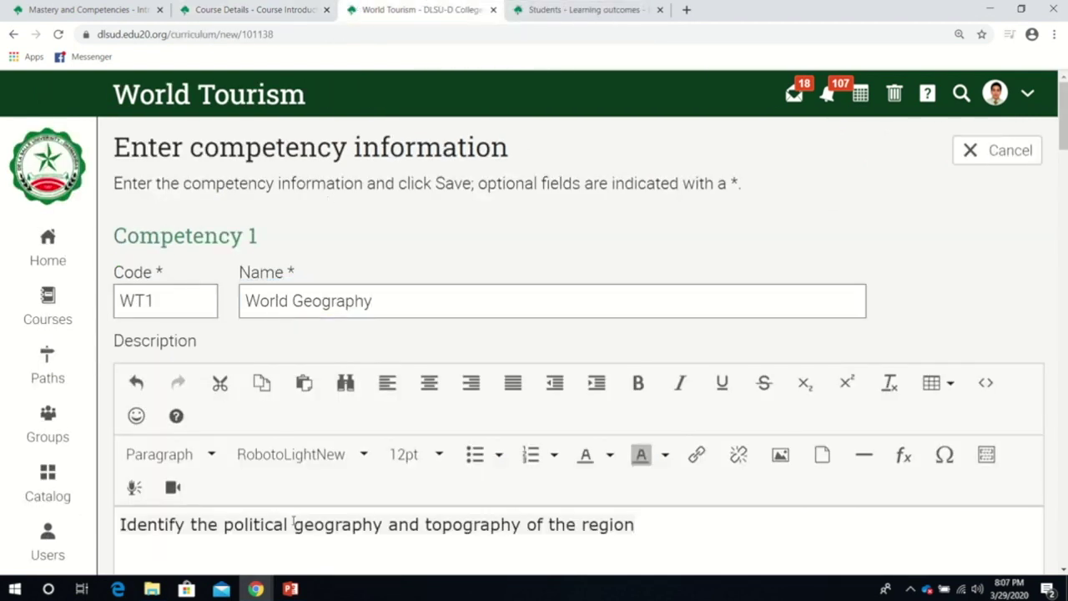
scroll(292, 524, "down", 6)
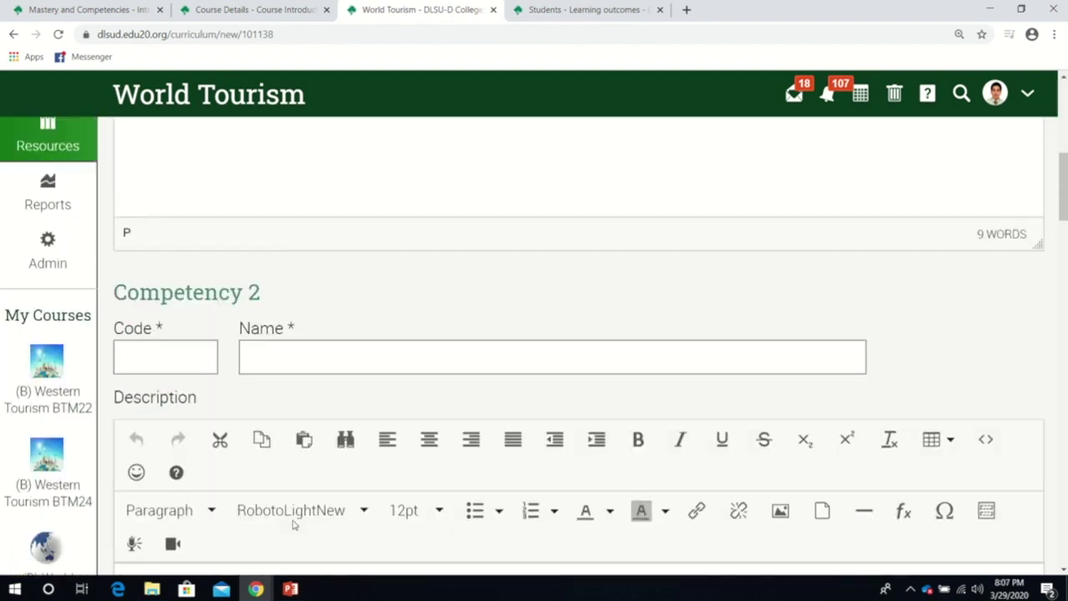
Enter WT2 as the second competency's code and World Culture as its name.
left_click(178, 318)
type("WT2")
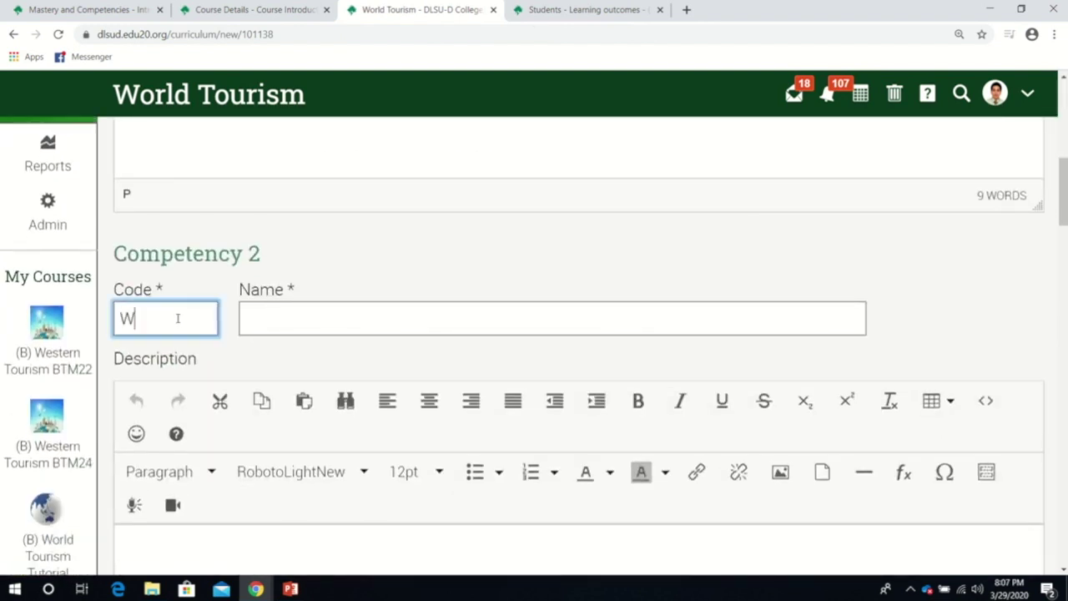
key("Tab")
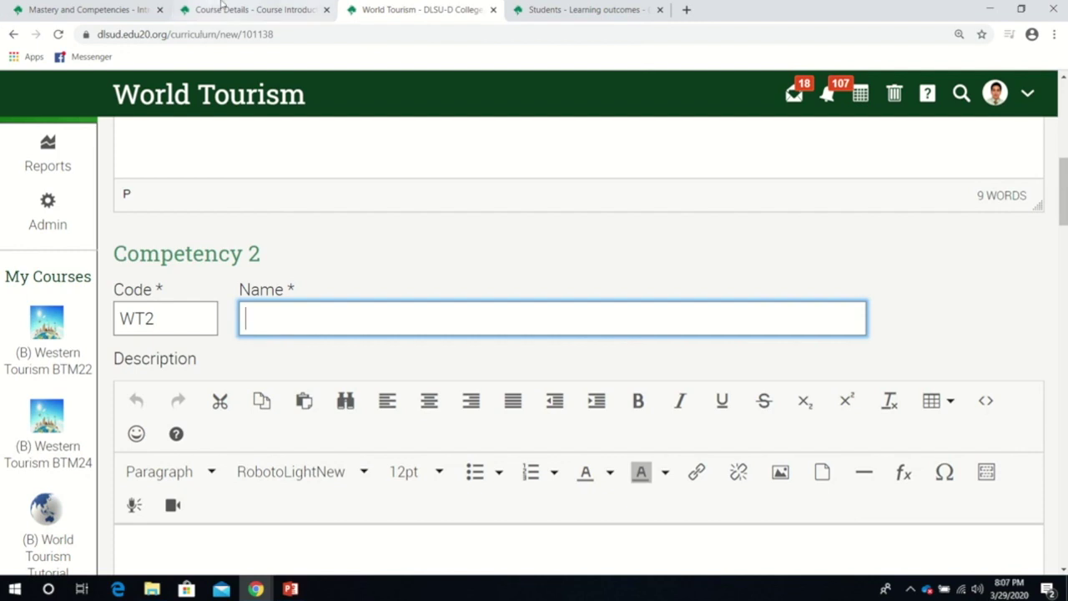
left_click(219, 9)
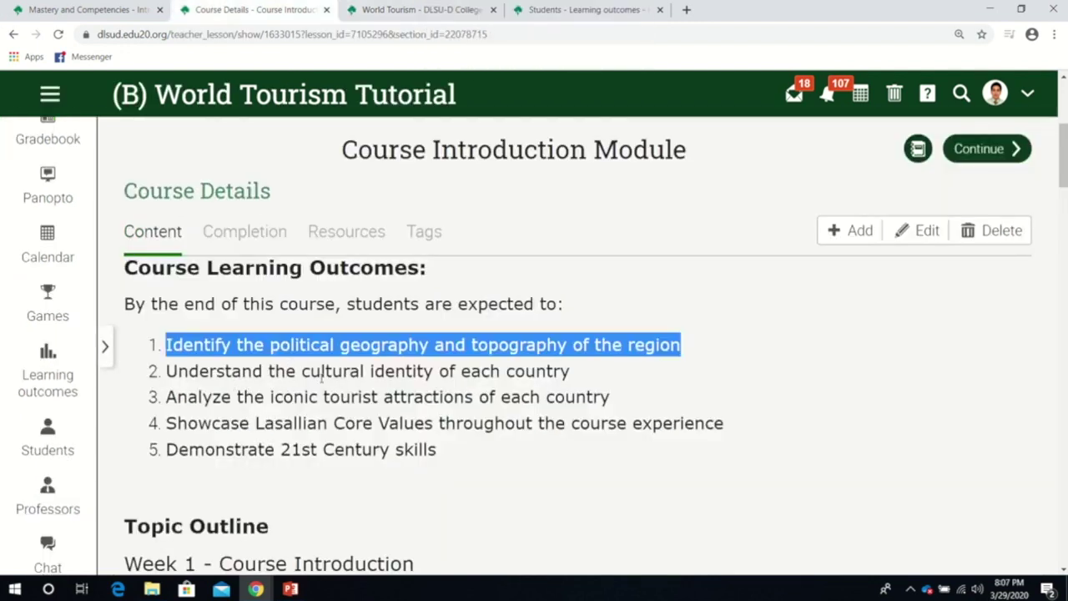
left_click(372, 13)
type("Wo")
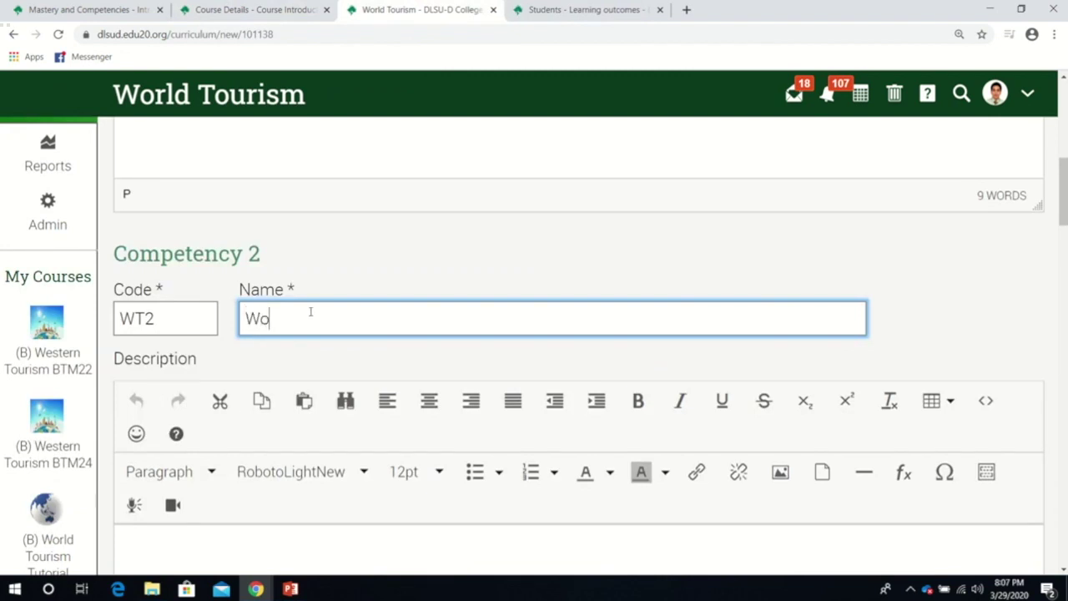
type("rld Culture")
Copy course outcome 2, 'Understand the cultural identity of each country', into the description.
scroll(311, 311, "down", 3)
left_click(310, 311)
left_click(229, 8)
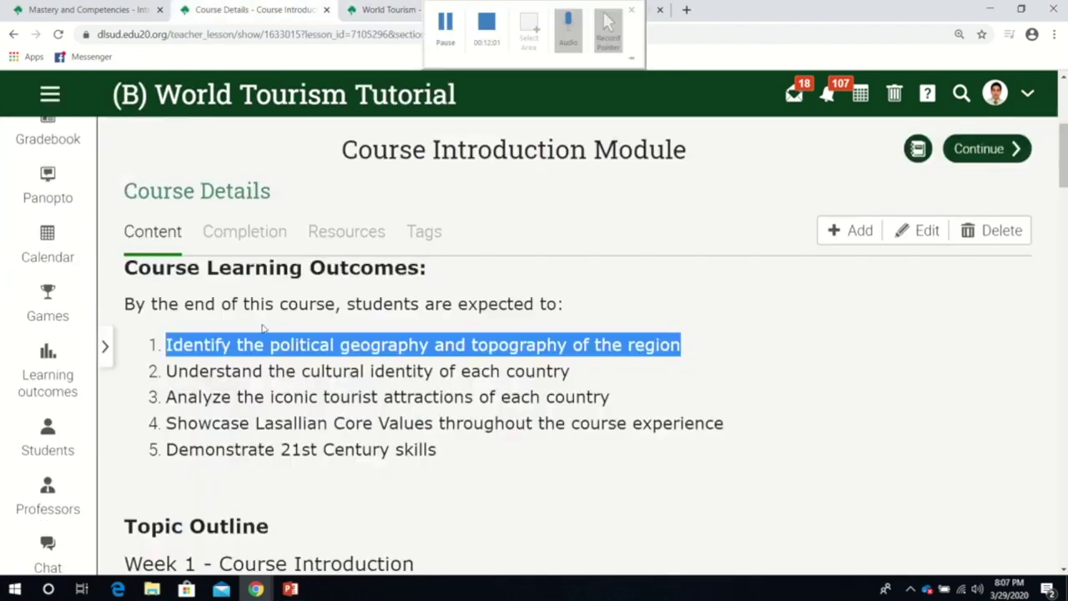
left_click_drag(168, 371, 575, 376)
key("ctrl+c")
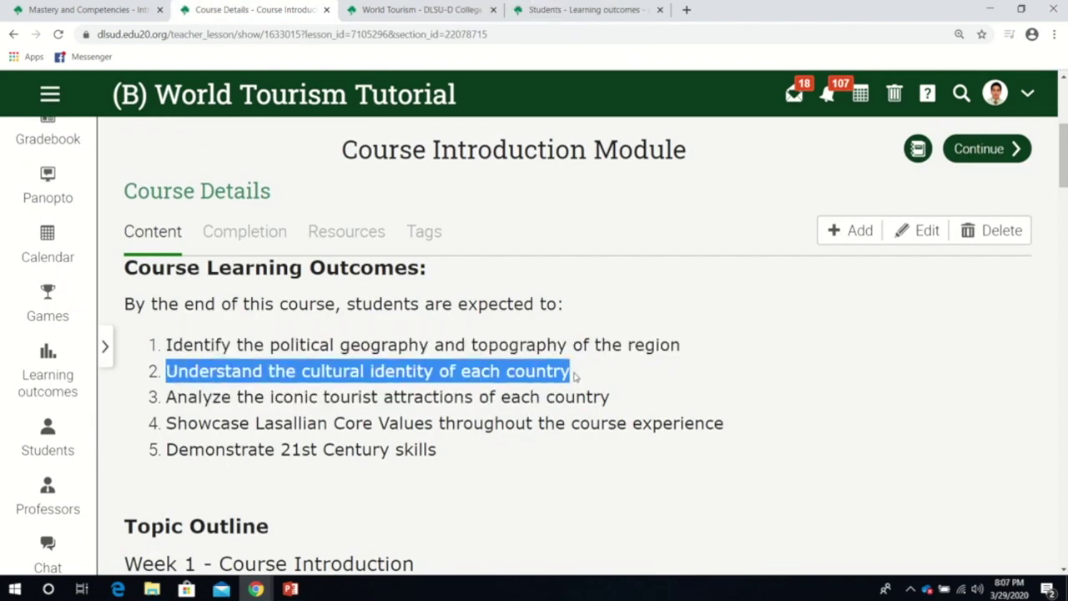
left_click(364, 13)
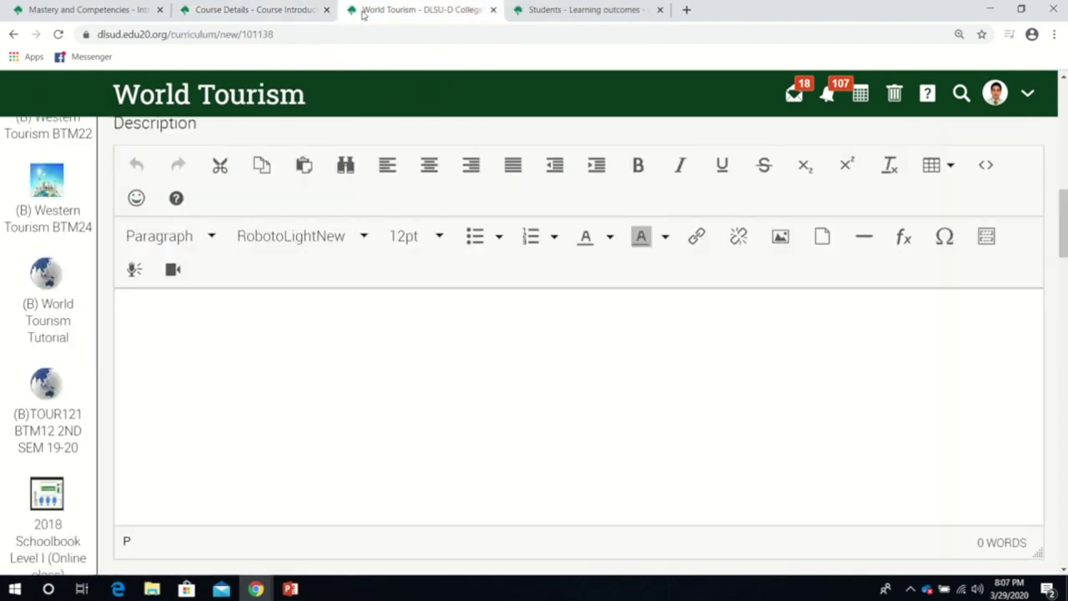
key("ctrl+v")
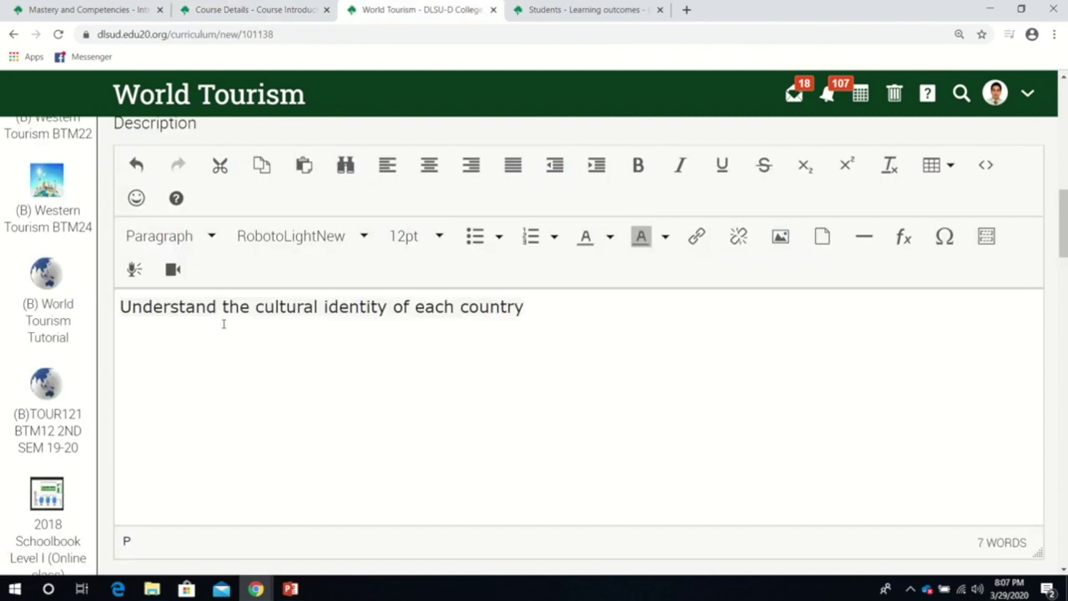
scroll(224, 323, "down", 4)
Enter WT3 as the third competency's code and World Tourism as its name.
left_click(170, 360)
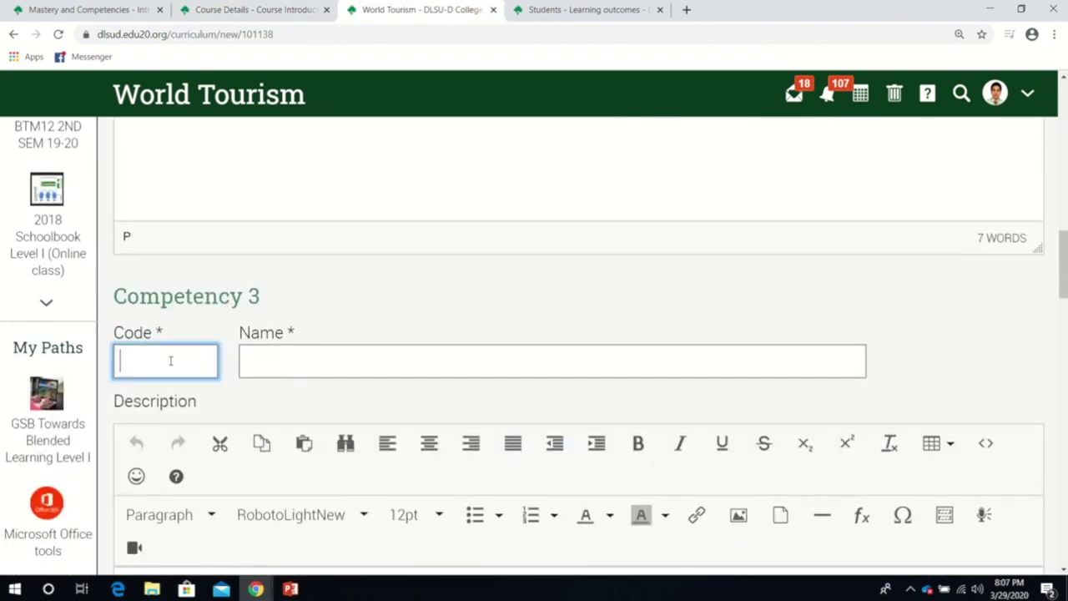
type("WT3")
left_click(254, 364)
left_click(285, 13)
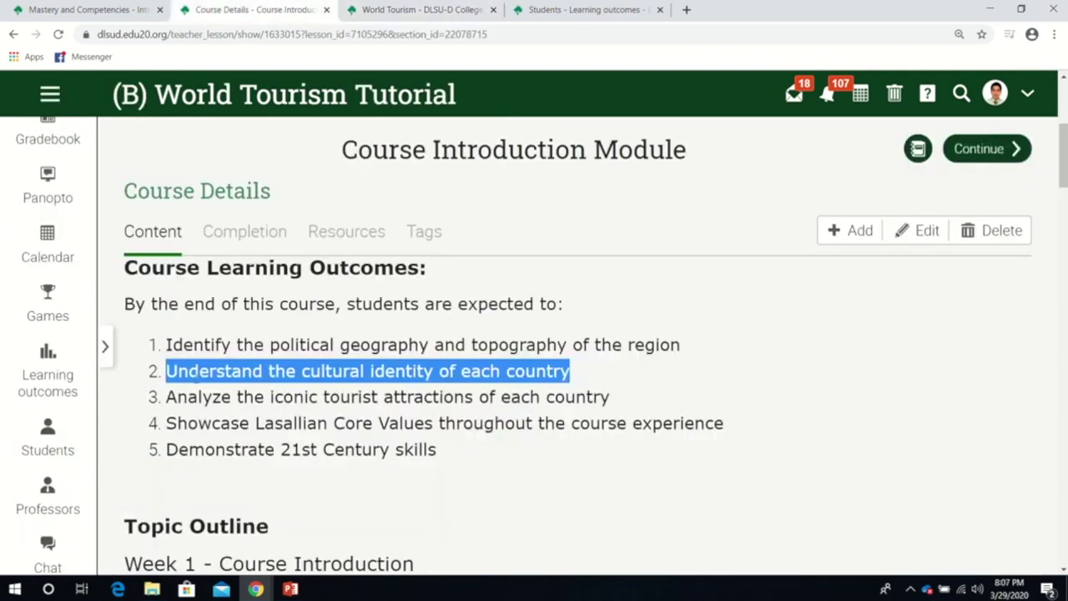
left_click(377, 12)
type("Wor")
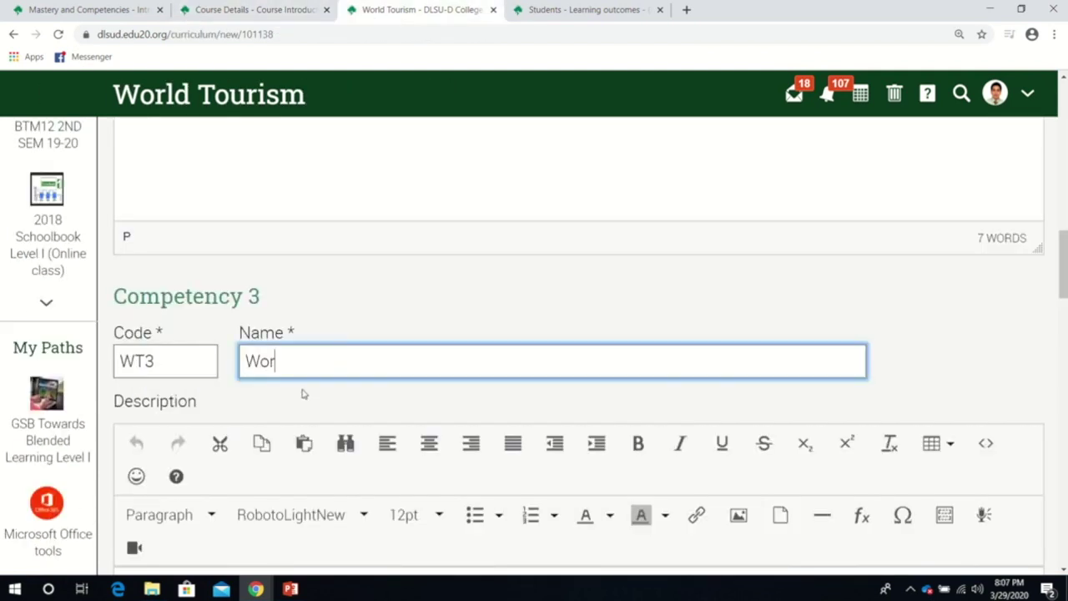
type("ld Tourism")
Paste course outcome 3 on iconic tourist attractions as the description and save WT3.
scroll(304, 392, "down", 1)
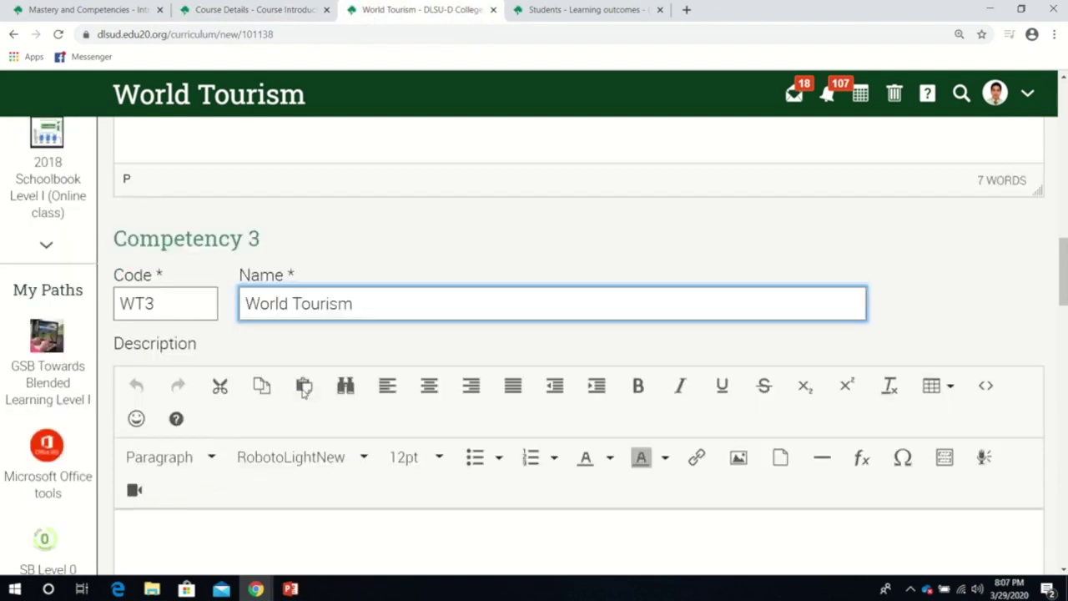
scroll(304, 390, "down", 1)
left_click(253, 12)
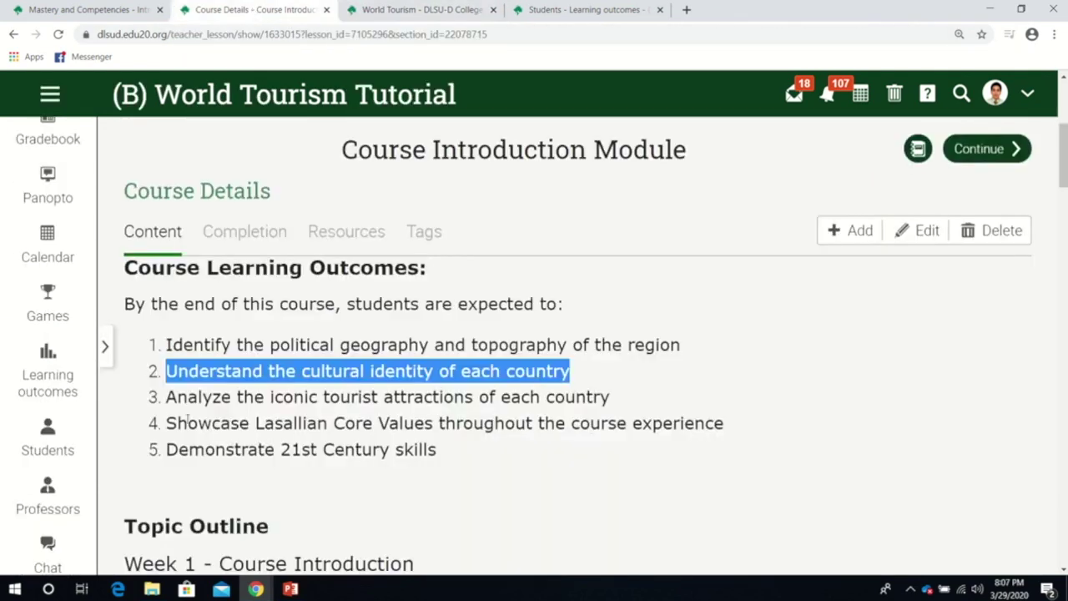
left_click_drag(166, 398, 615, 398)
key("ctrl+c")
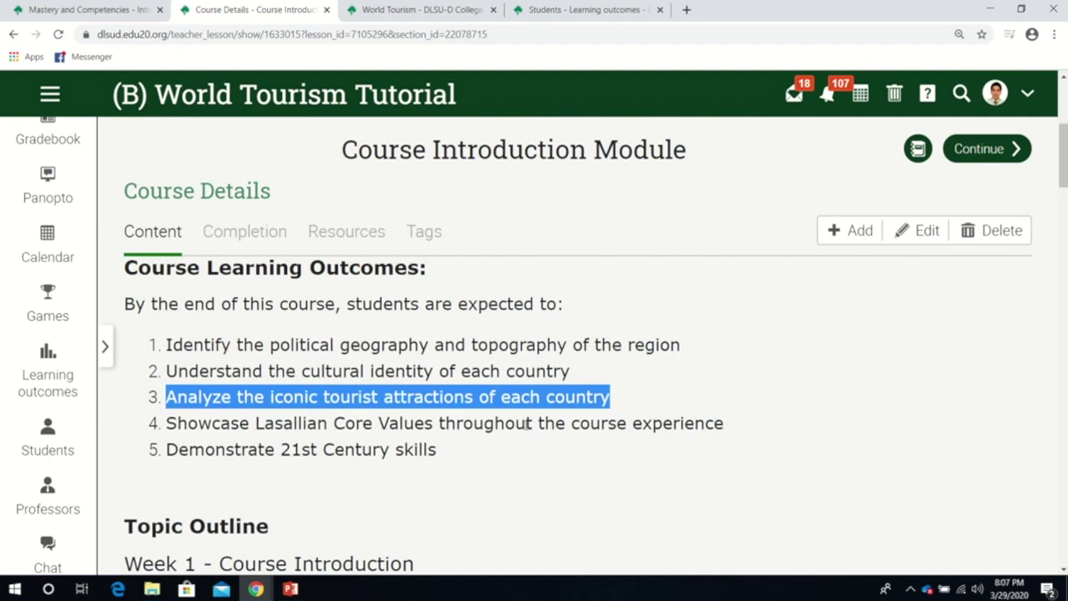
left_click(377, 12)
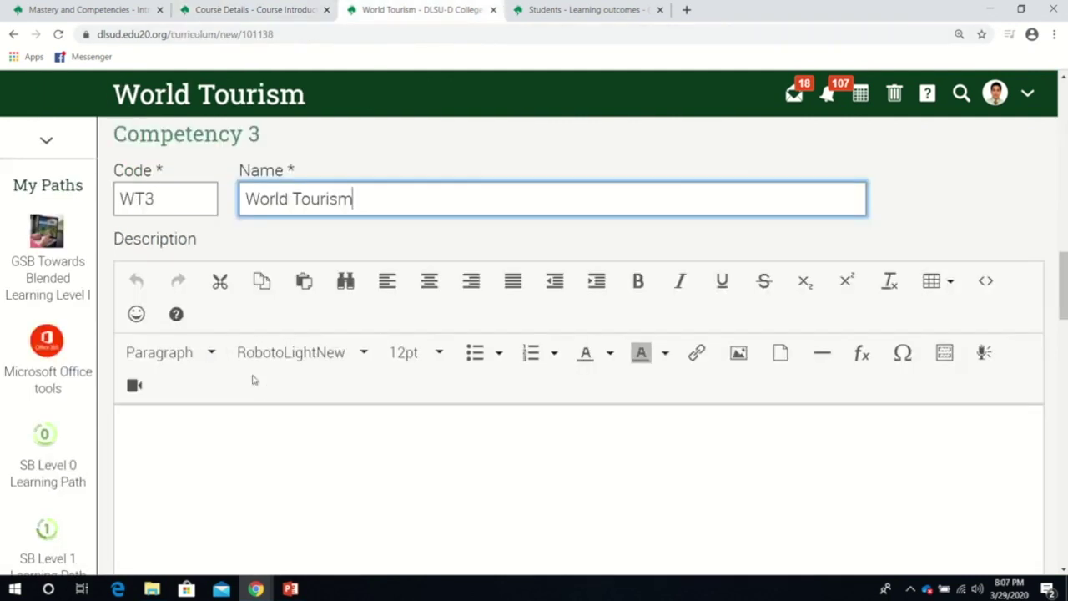
left_click(251, 436)
key("ctrl+v")
scroll(251, 436, "down", 2)
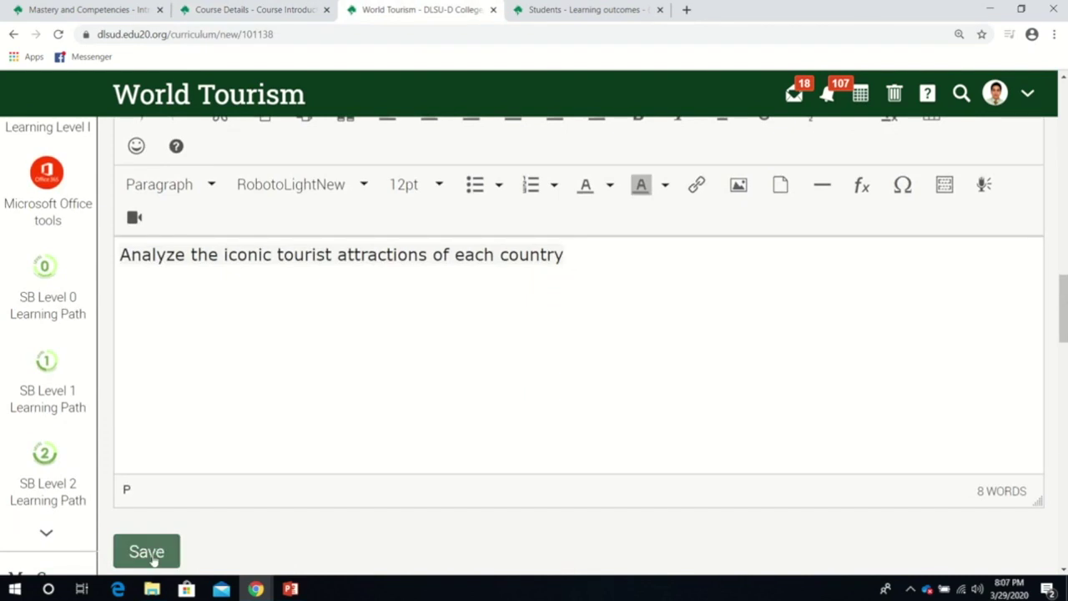
left_click(153, 559)
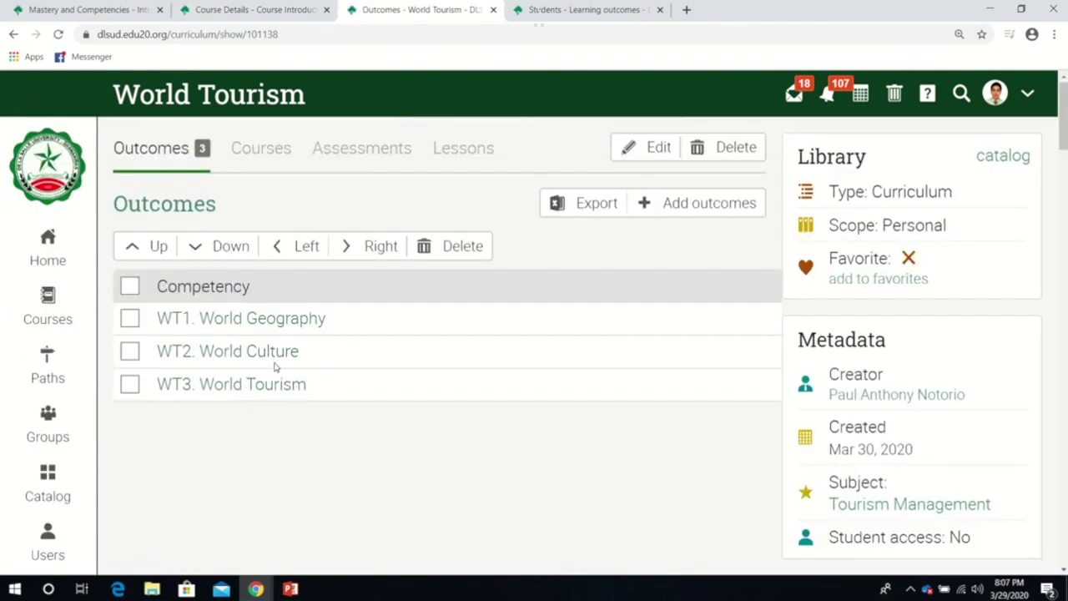
On the World Tourism Tutorial course's Learning outcomes Outcomes tab, start adding more outcomes.
left_click(254, 10)
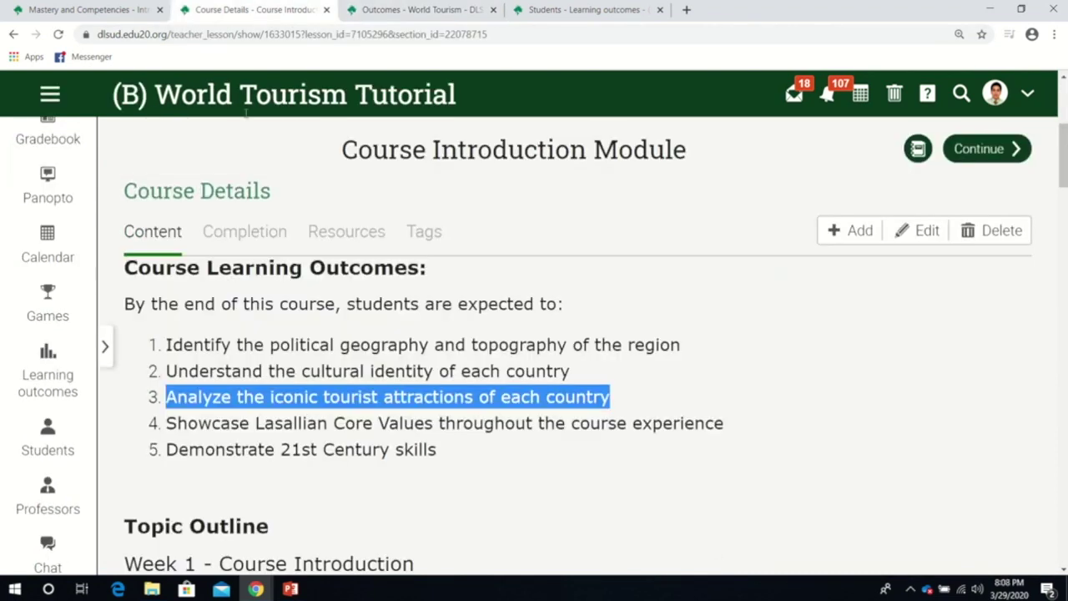
left_click(52, 383)
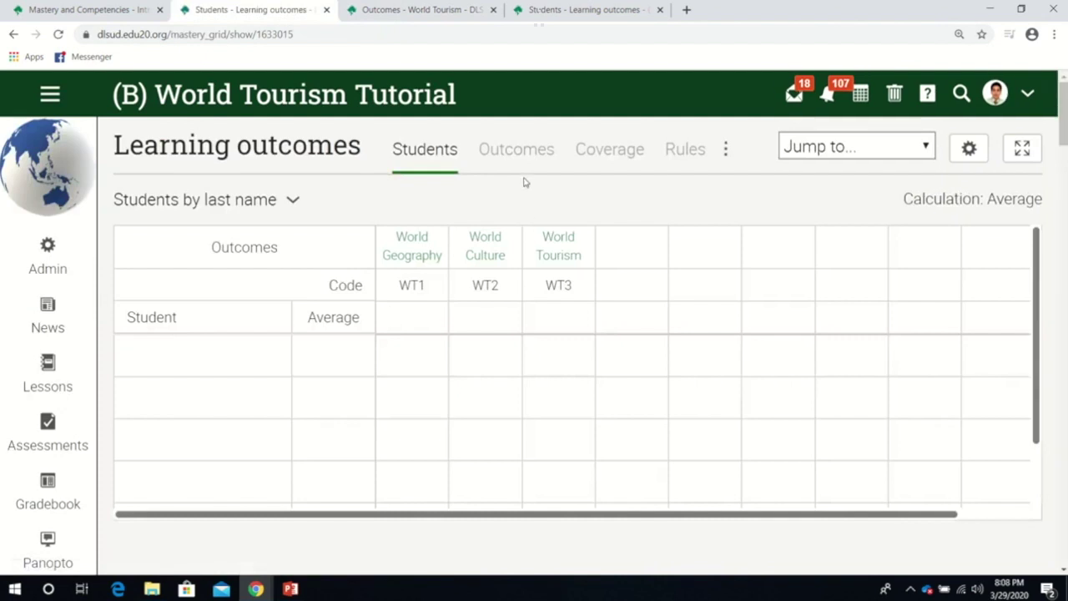
left_click(518, 150)
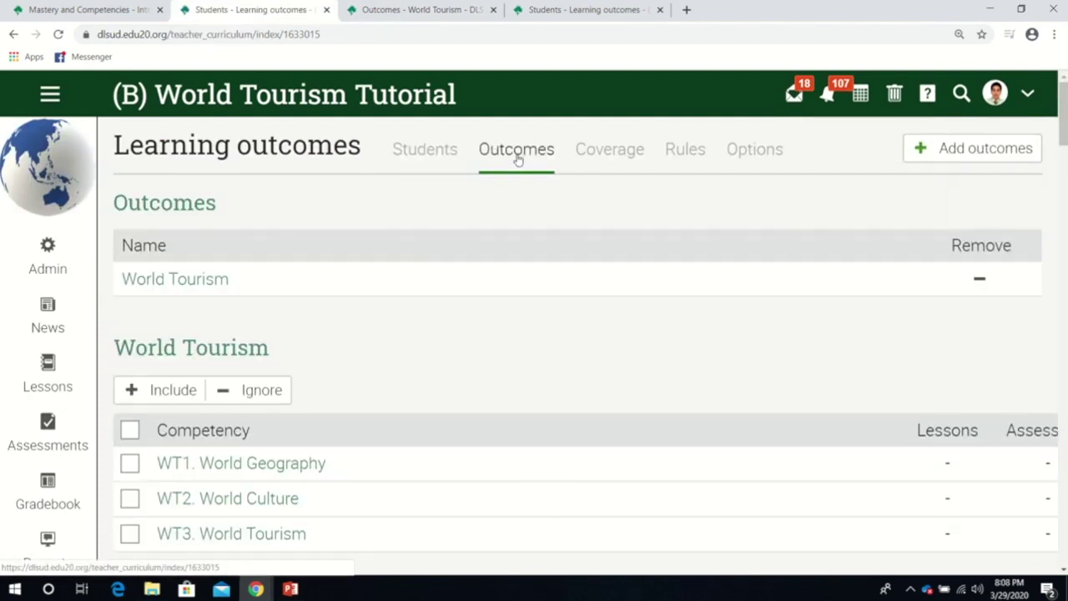
scroll(483, 329, "down", 1)
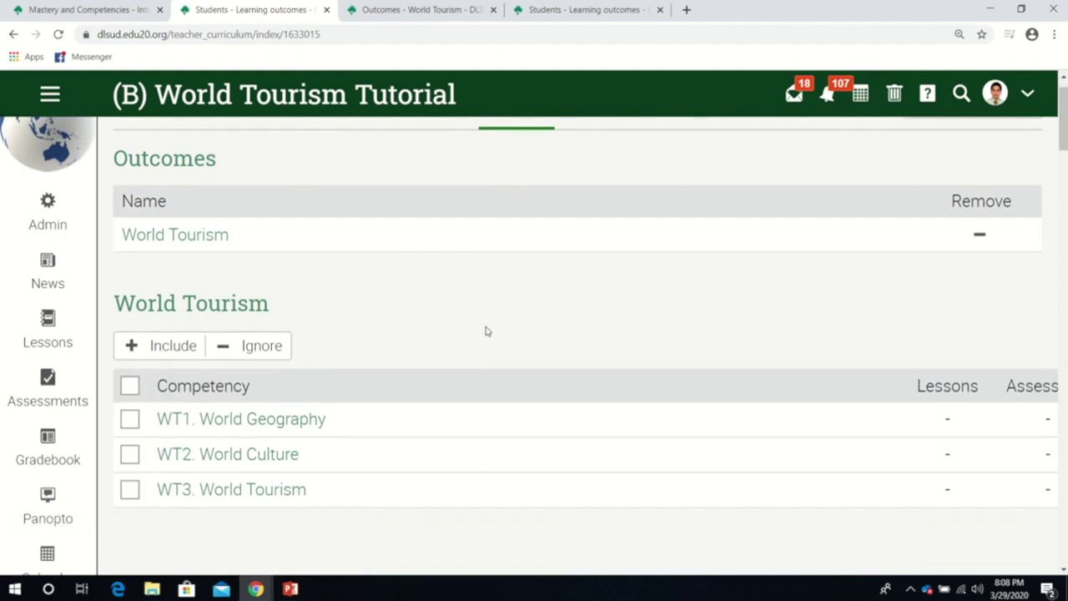
scroll(486, 331, "up", 1)
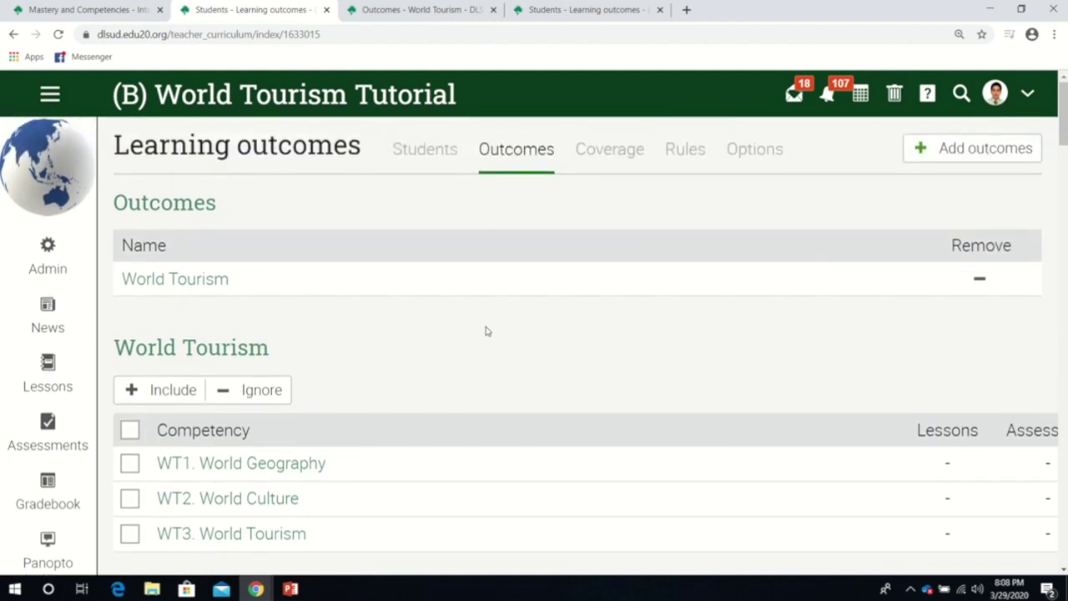
left_click(918, 152)
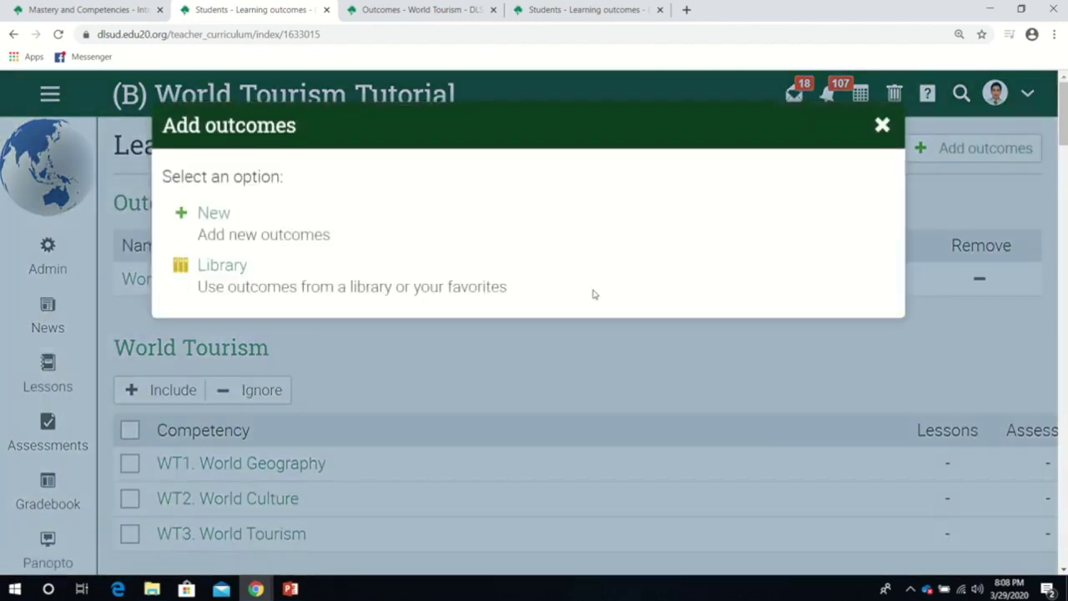
Choose Library, select the 21CLD + LCV outcome set, and submit it to the course.
left_click(219, 267)
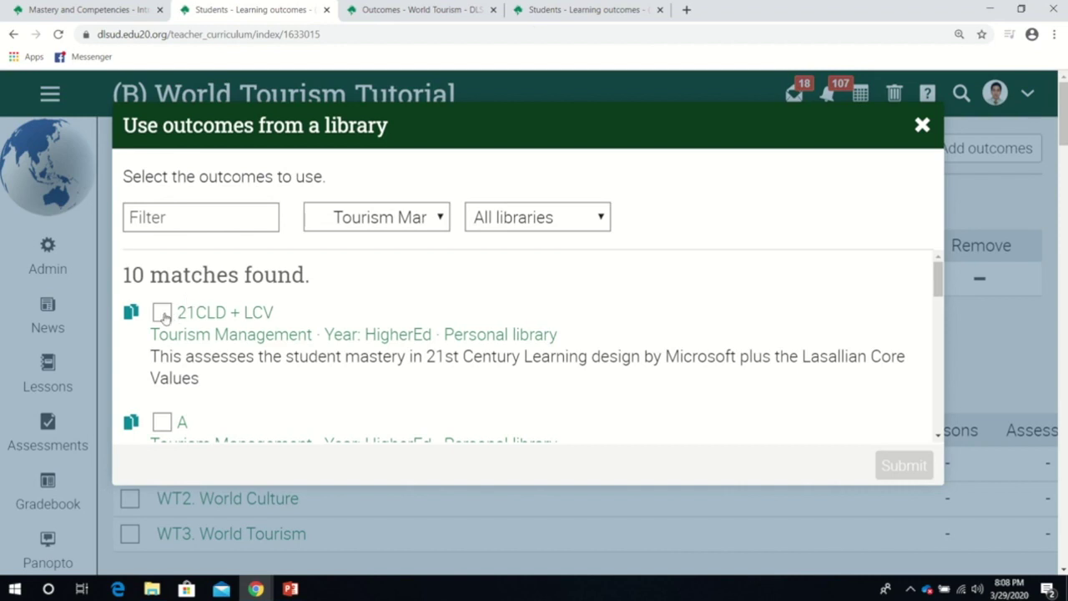
left_click(161, 313)
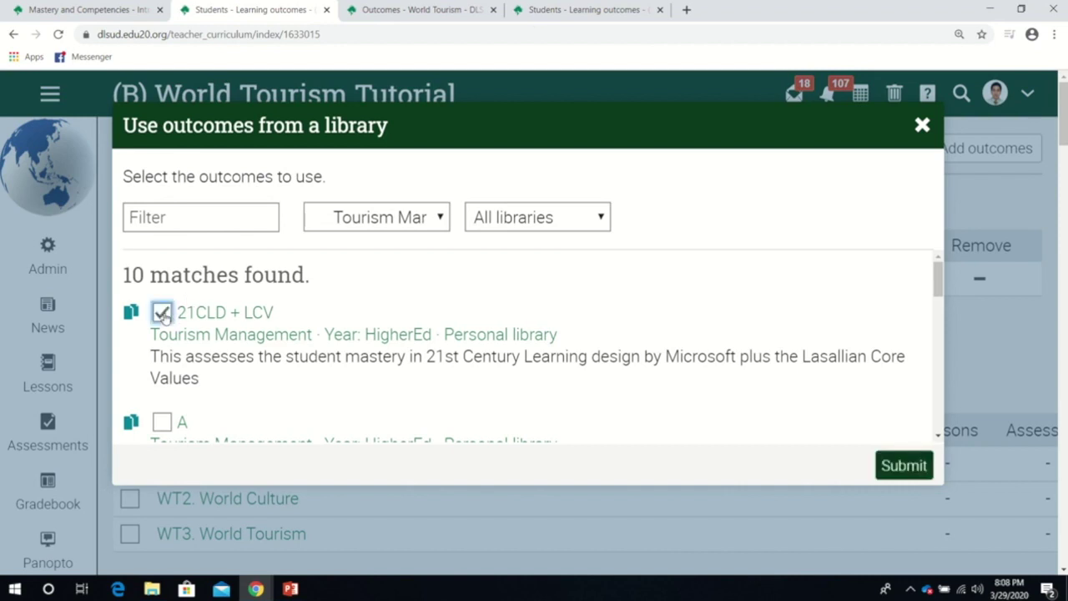
left_click(897, 463)
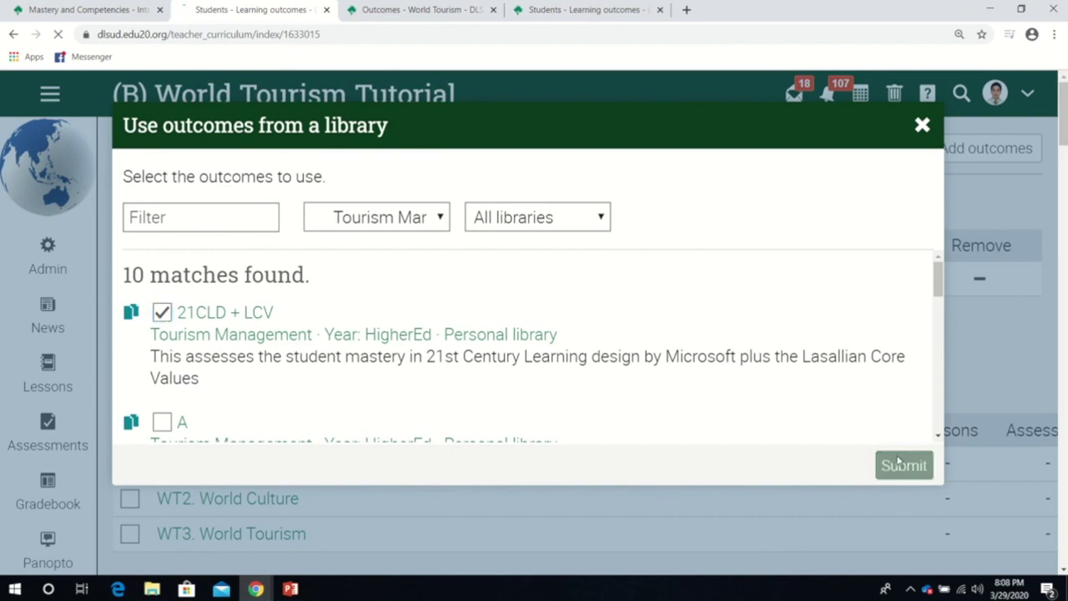
scroll(524, 425, "down", 6)
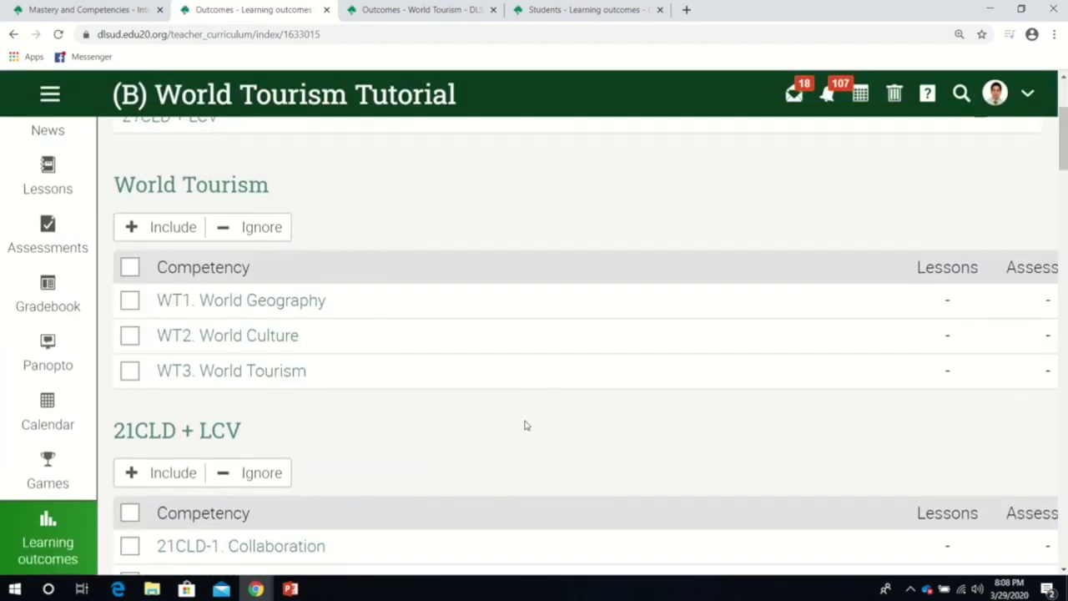
scroll(525, 426, "up", 1)
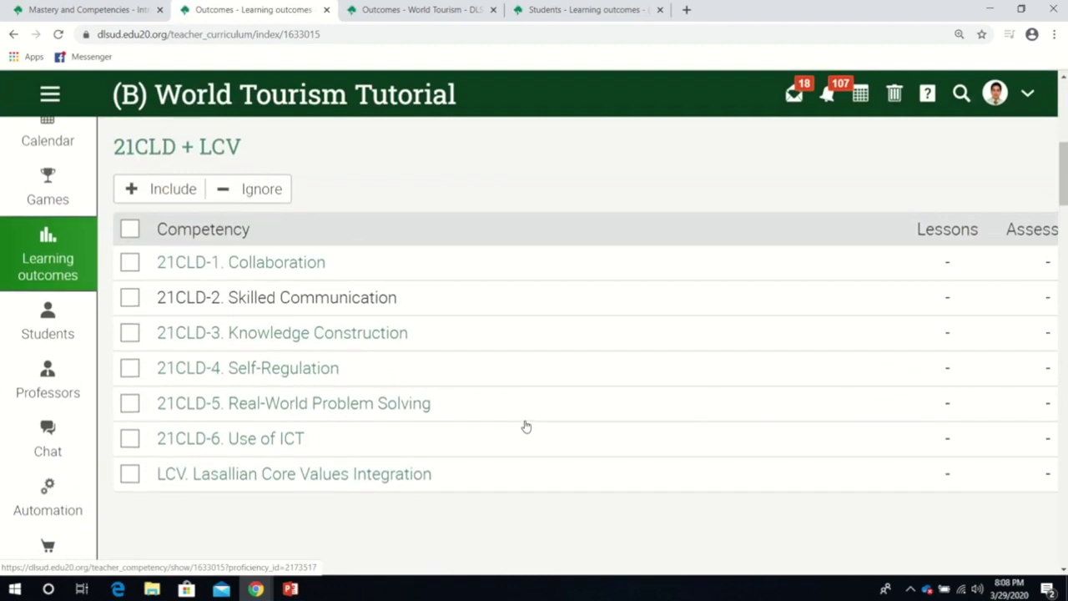
scroll(526, 427, "up", 2)
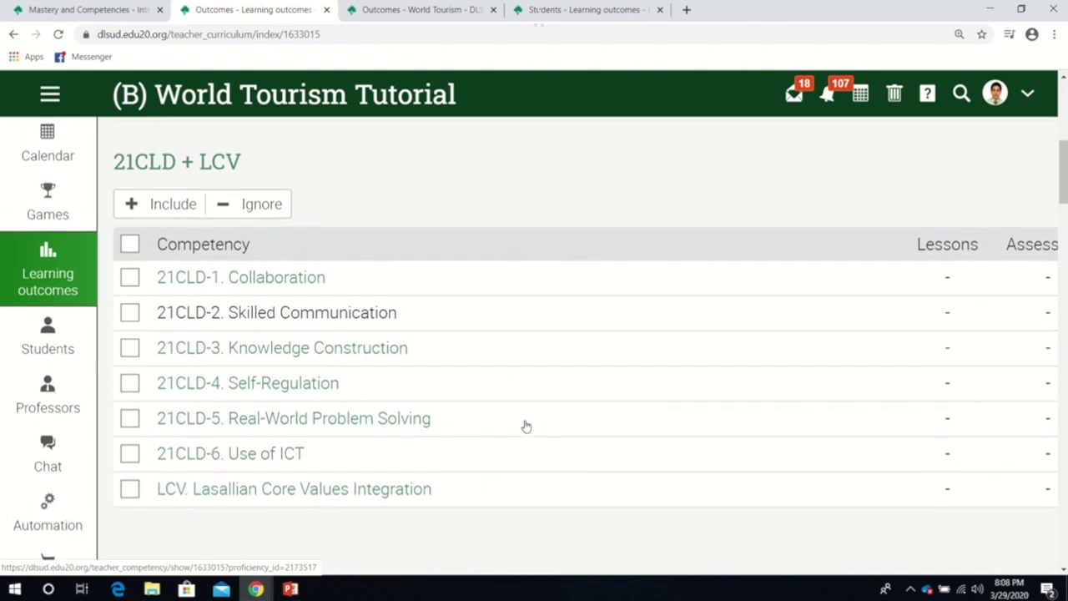
scroll(525, 426, "up", 4)
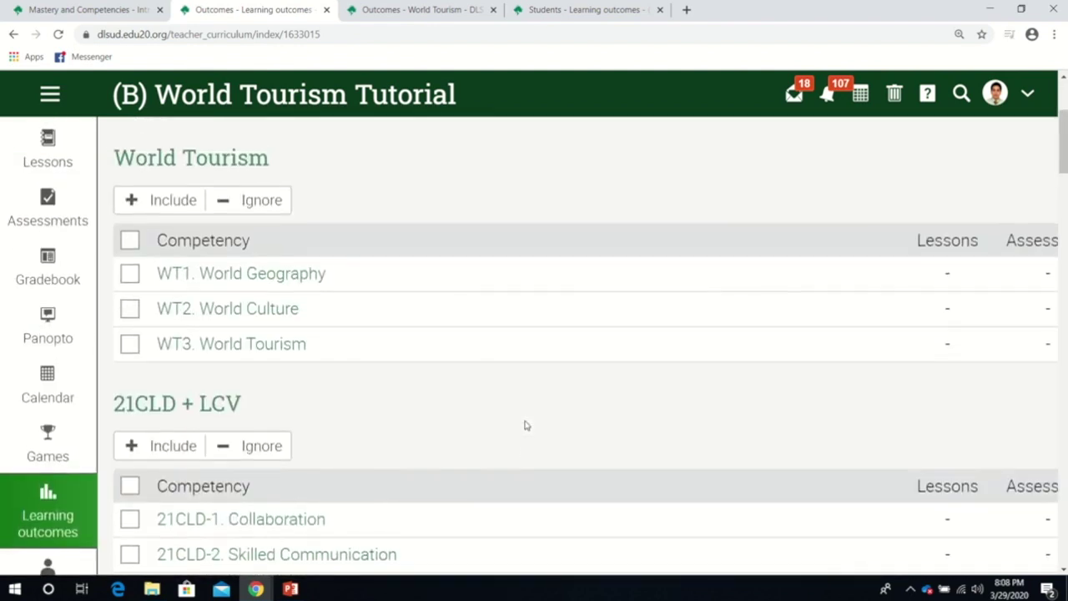
scroll(524, 425, "up", 1)
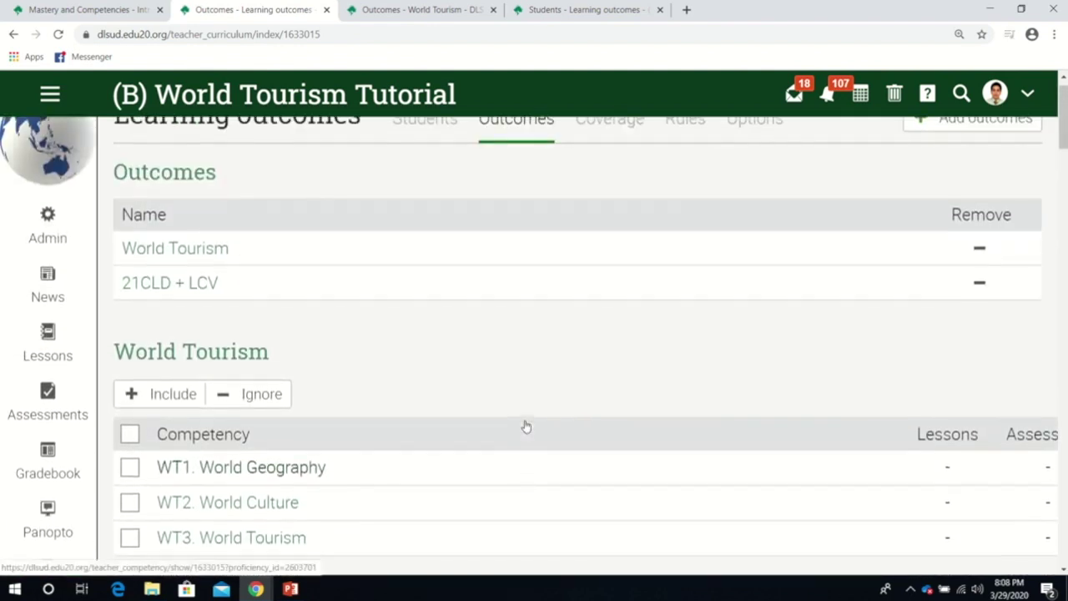
scroll(526, 426, "up", 1)
scroll(526, 426, "down", 1)
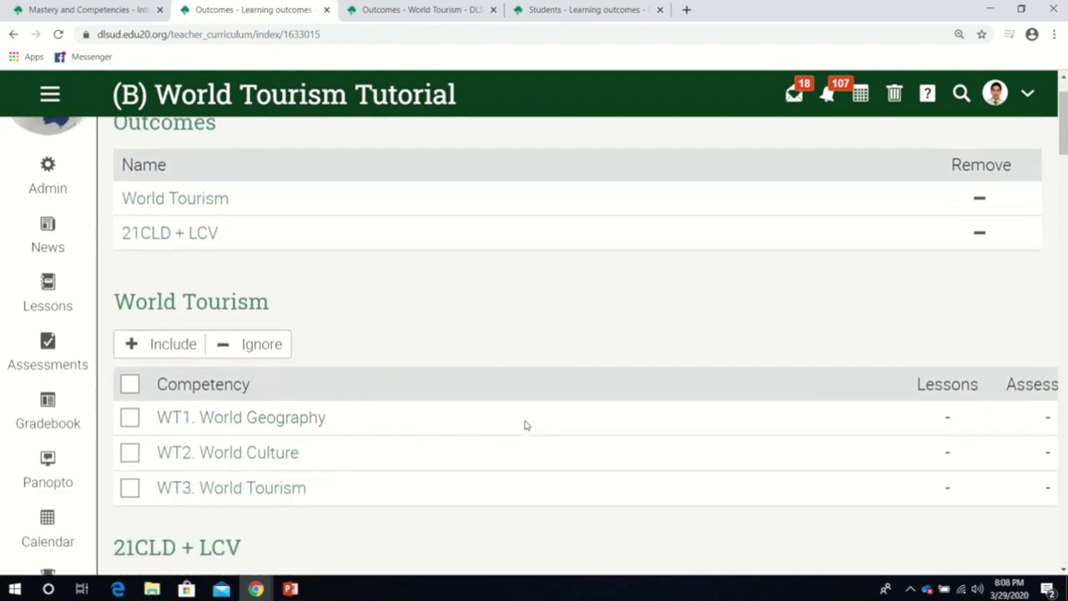
scroll(526, 426, "down", 1)
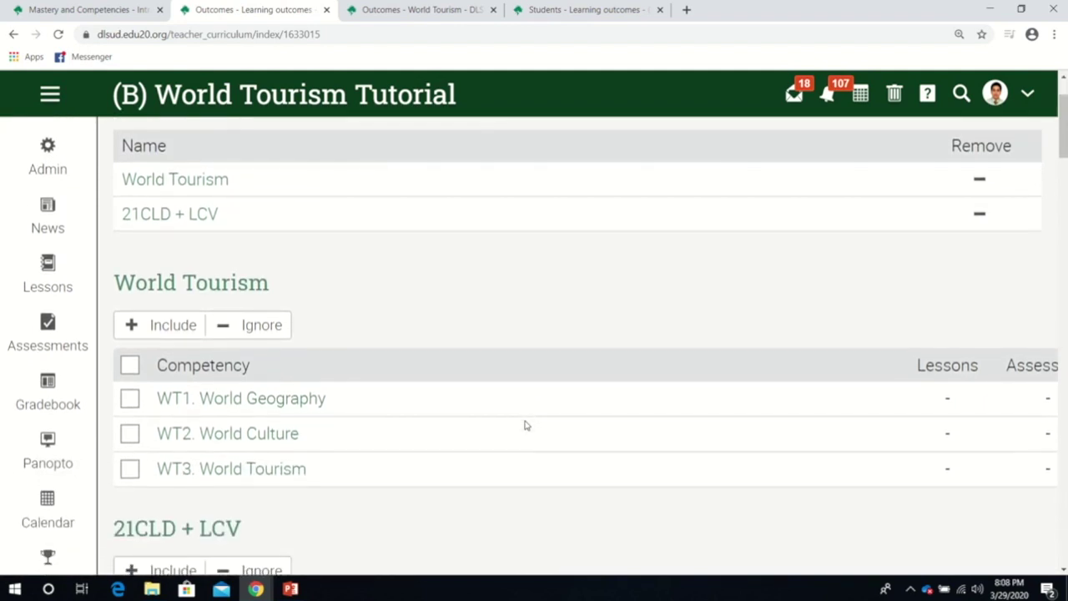
scroll(526, 426, "down", 2)
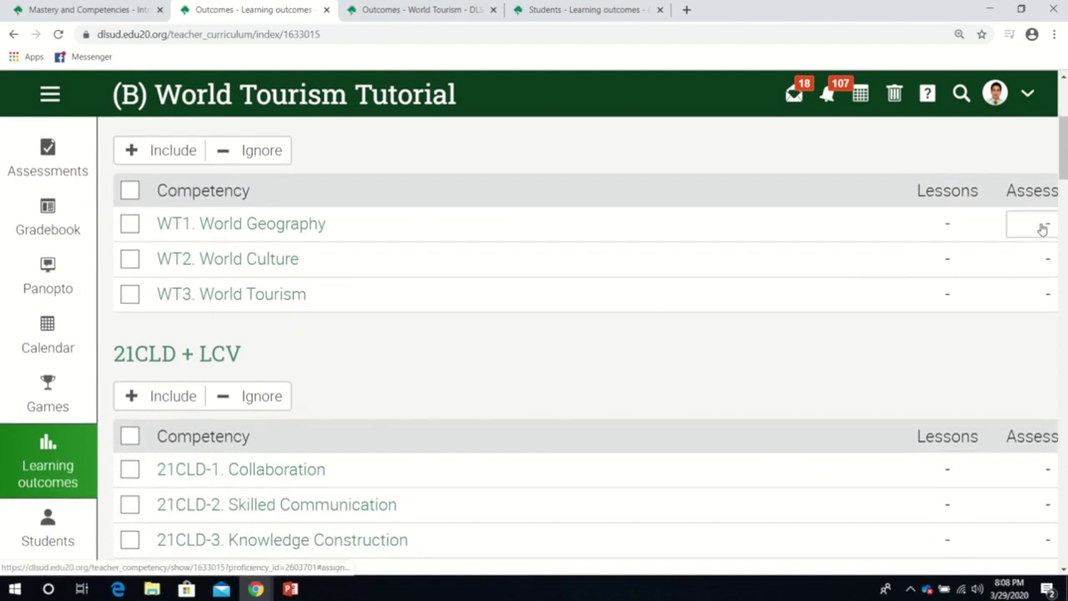
scroll(1029, 306, "down", 1)
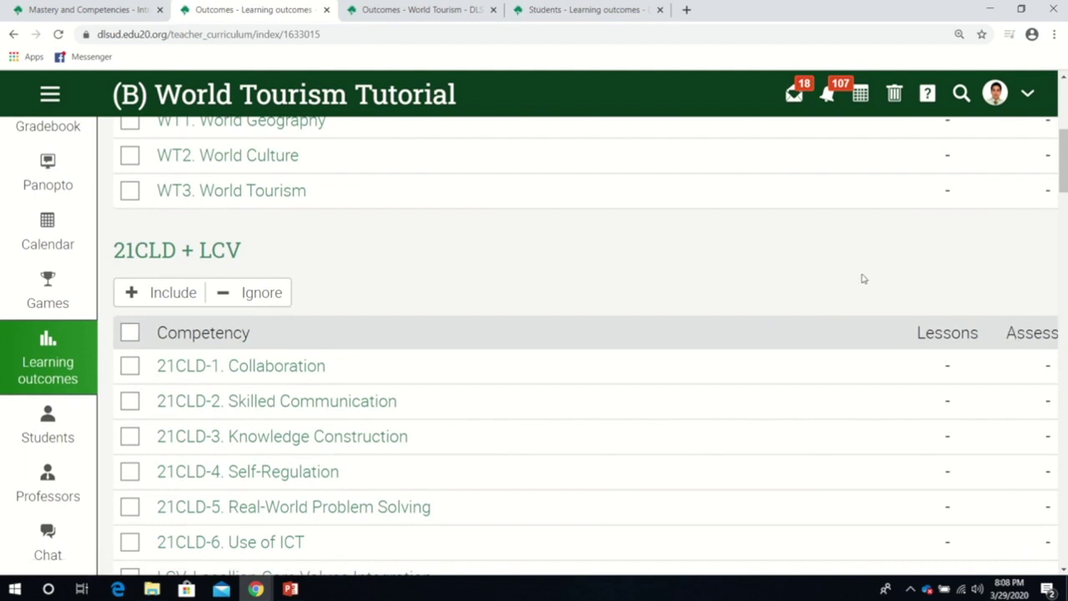
scroll(686, 255, "up", 5)
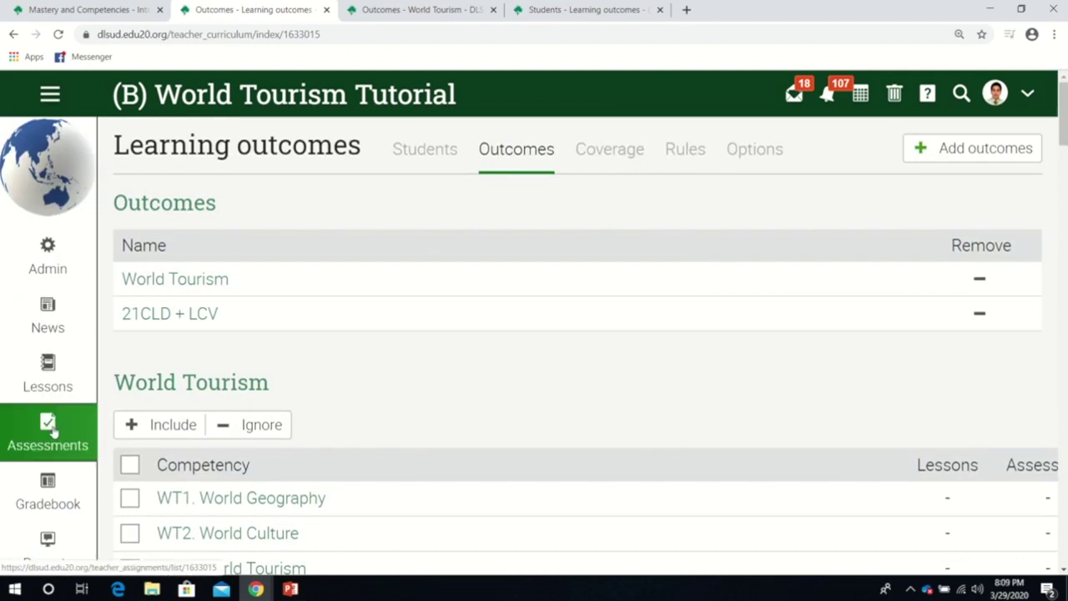
Open the Southeast Asia (SEA) lesson from the Lessons list to show its 11 sections.
left_click(52, 391)
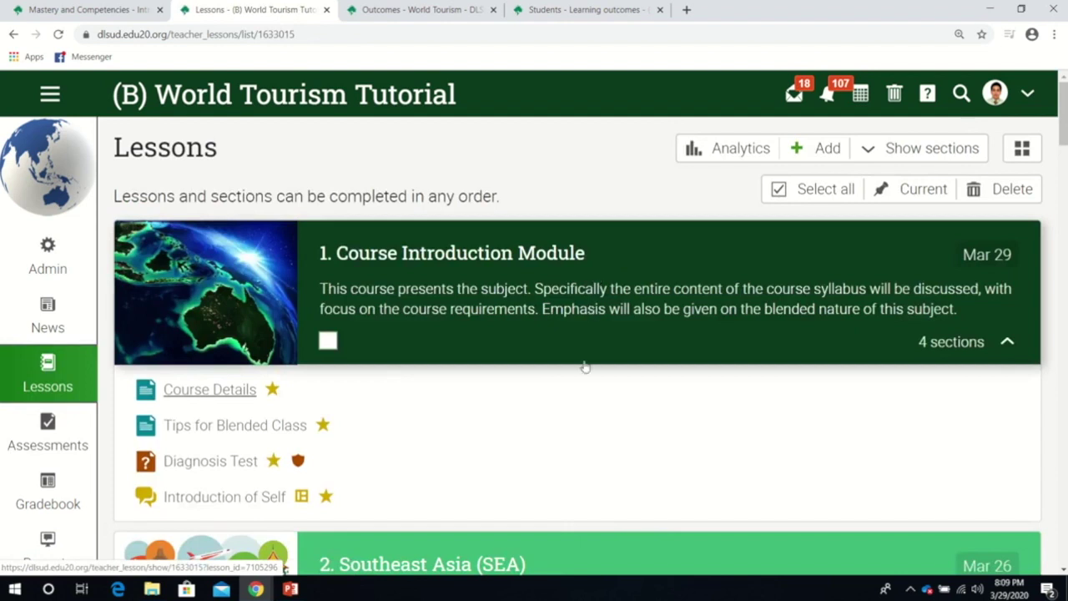
scroll(584, 364, "down", 2)
scroll(584, 365, "down", 2)
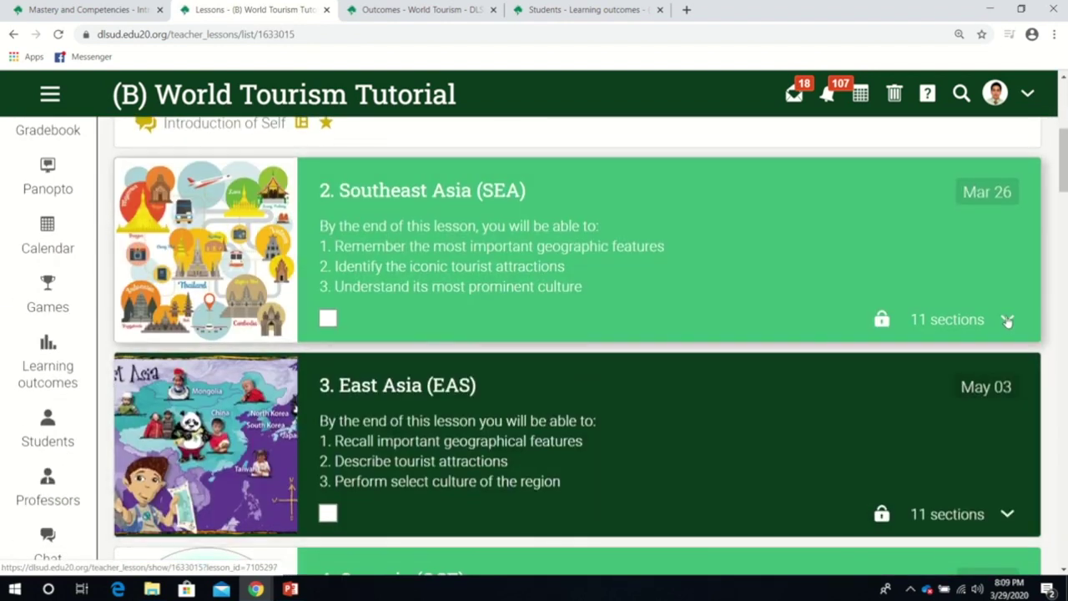
left_click(1006, 318)
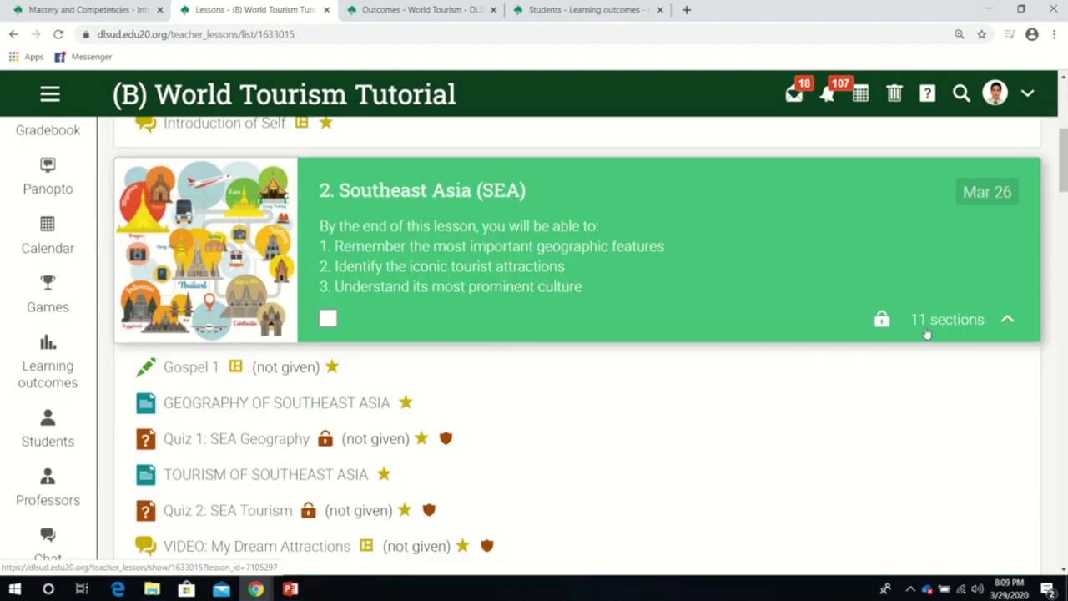
left_click(636, 225)
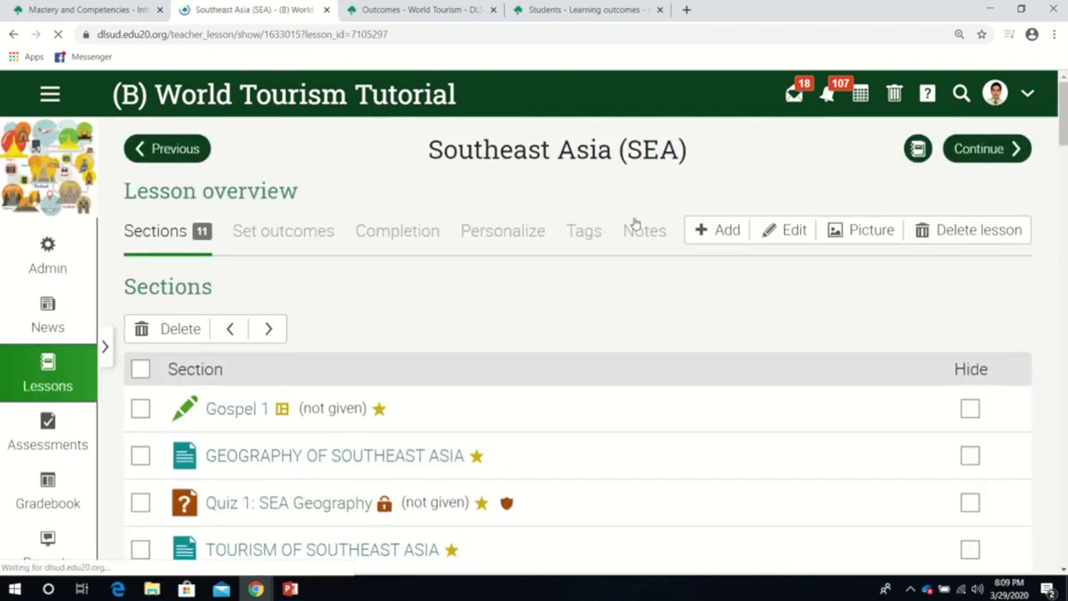
scroll(698, 317, "down", 1)
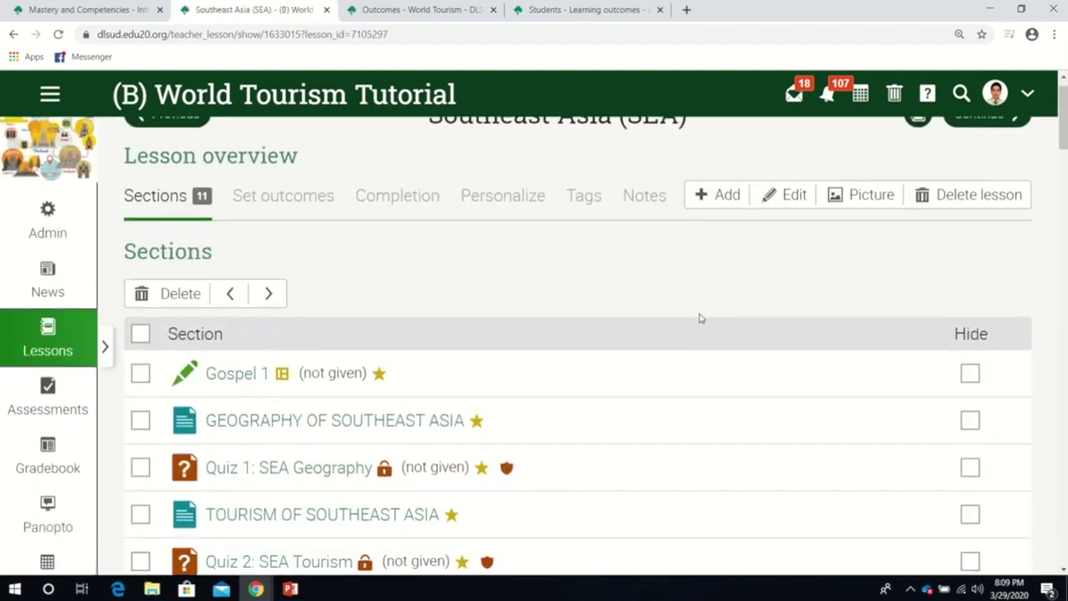
Tick WT1 World Geography, WT2 World Culture and WT3 World Tourism for the lesson and save.
left_click(282, 188)
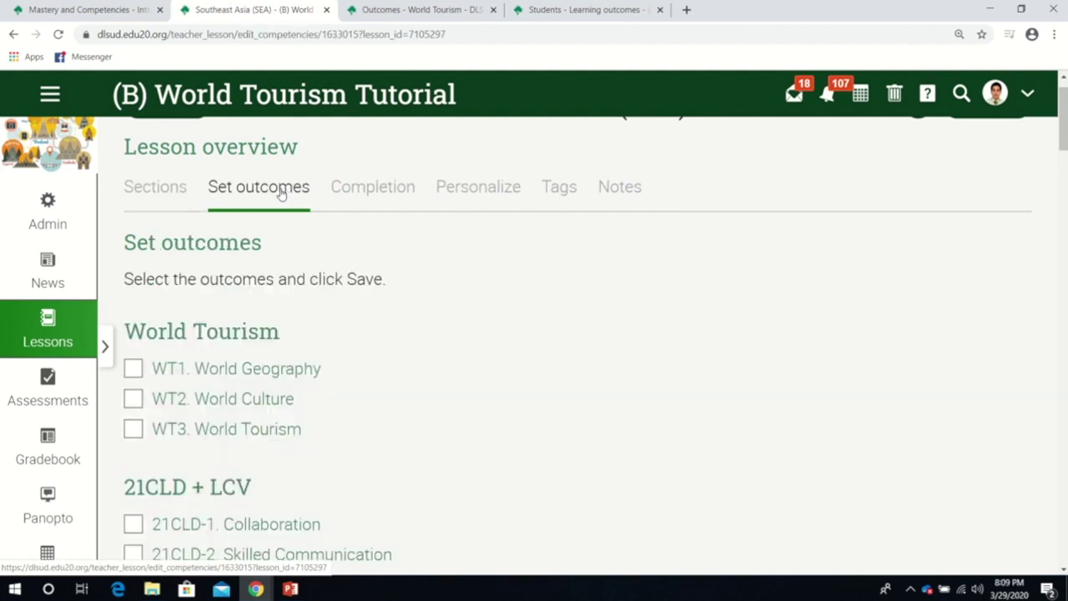
scroll(367, 317, "down", 4)
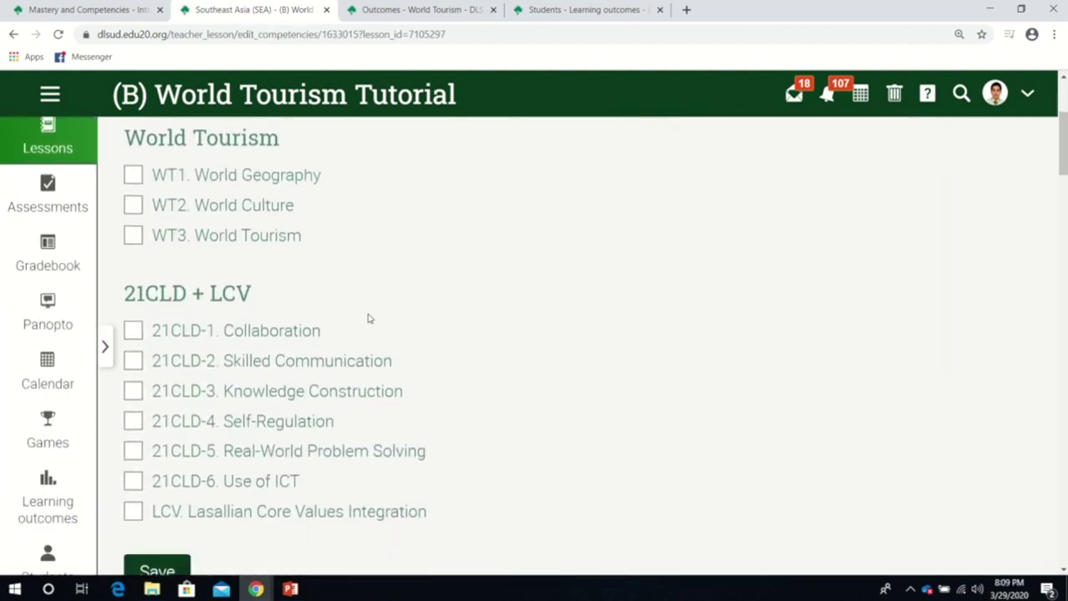
scroll(369, 317, "down", 1)
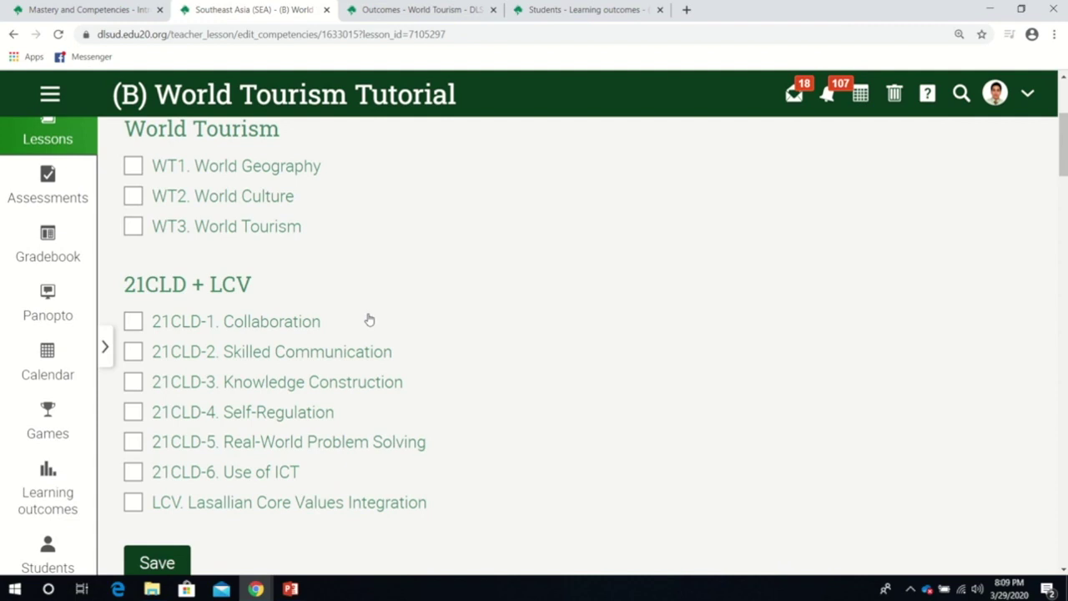
scroll(370, 319, "up", 1)
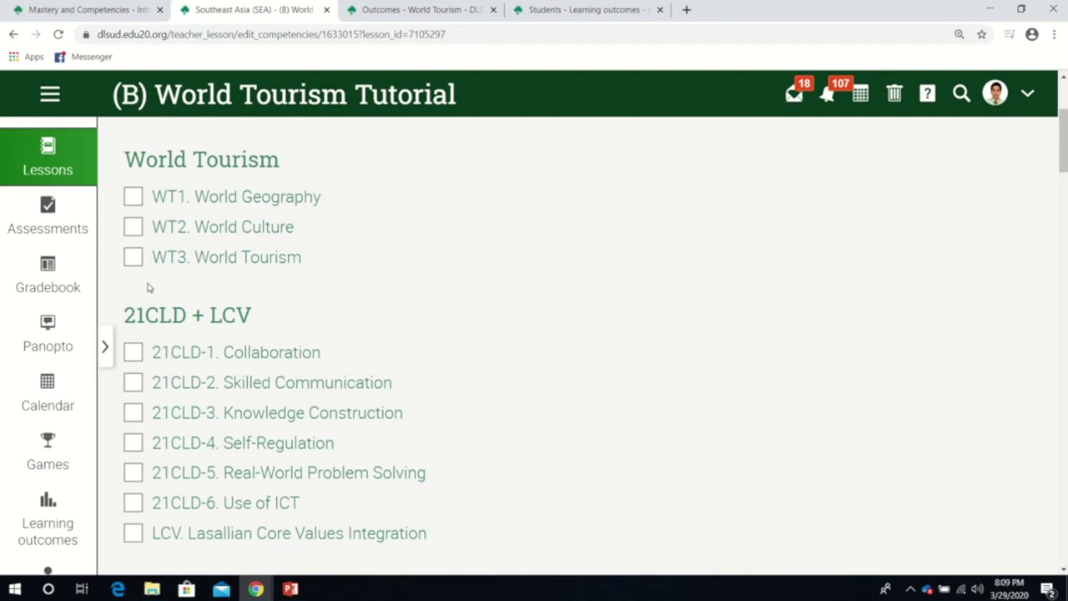
scroll(153, 283, "up", 7)
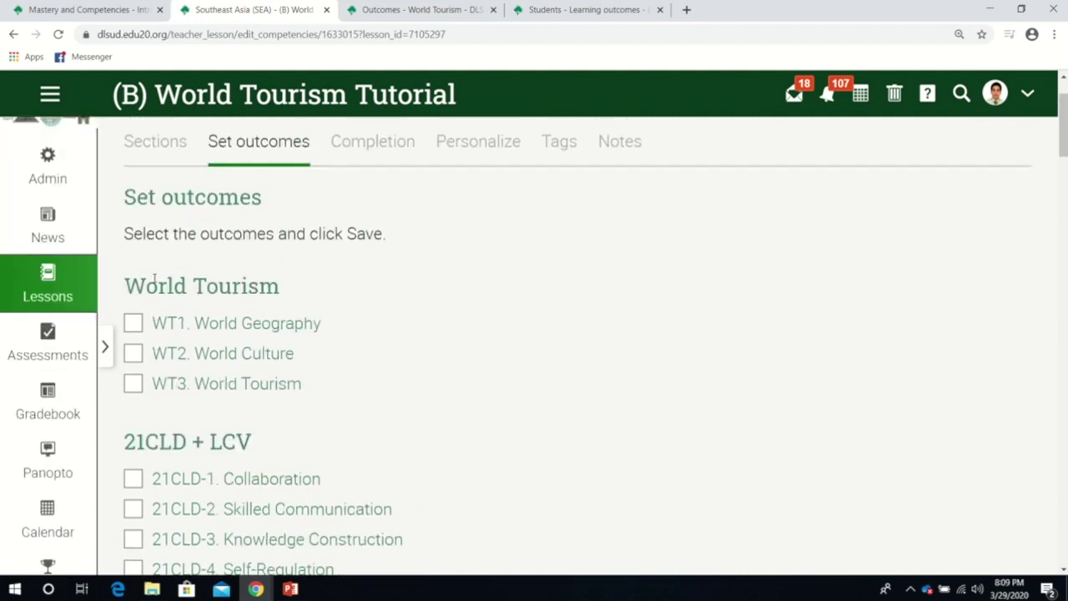
scroll(154, 280, "down", 4)
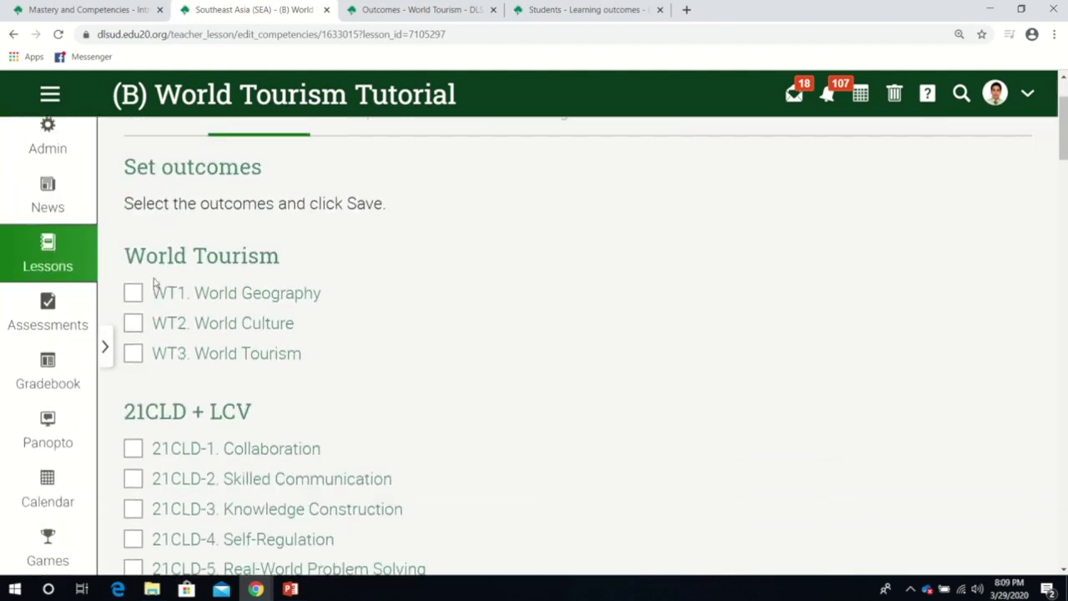
left_click(136, 293)
left_click(133, 323)
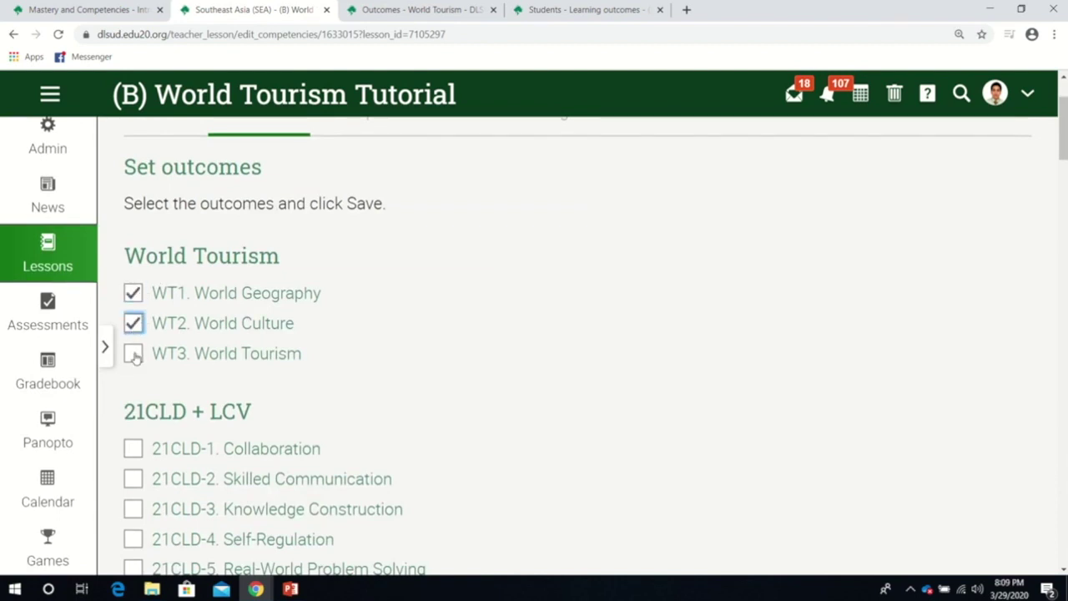
left_click(133, 353)
scroll(340, 397, "down", 5)
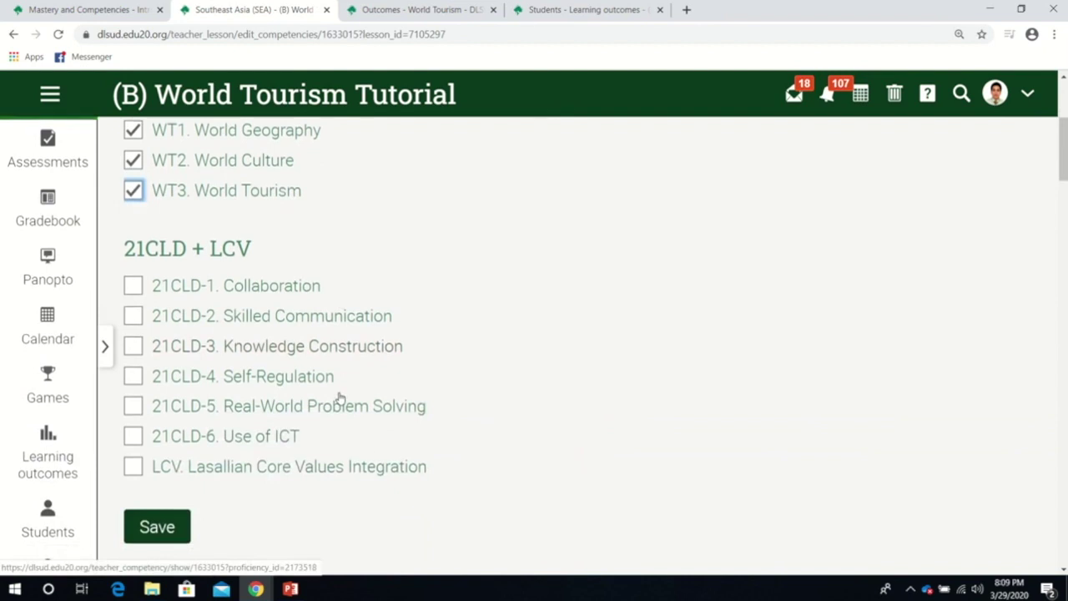
left_click(159, 527)
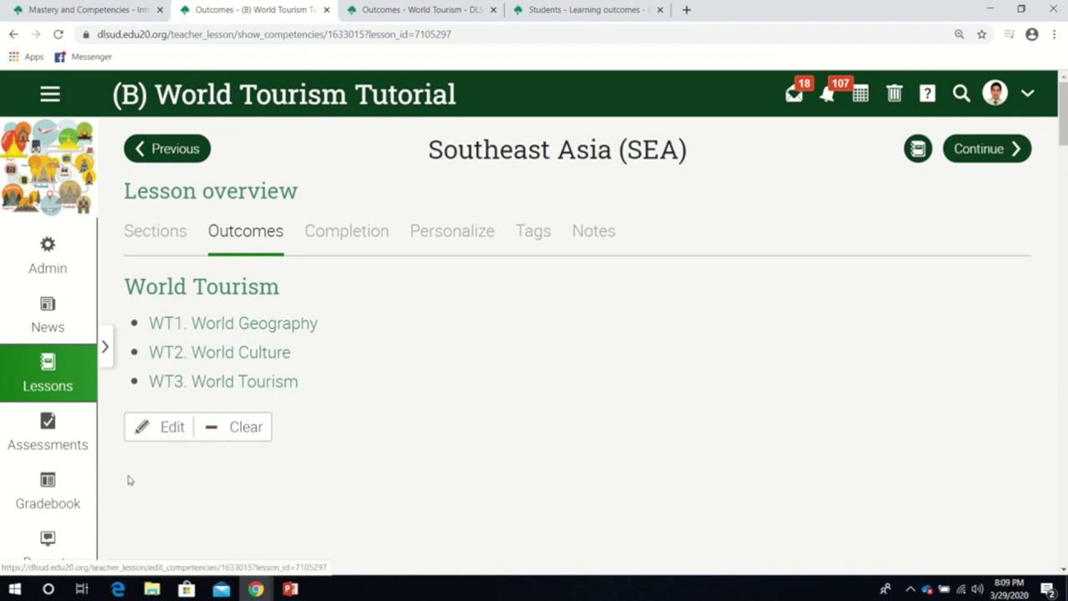
Check the Outcomes tab shows one lesson each for WT1–WT3, then go to Assessments.
scroll(130, 480, "down", 1)
scroll(129, 480, "down", 2)
left_click(65, 476)
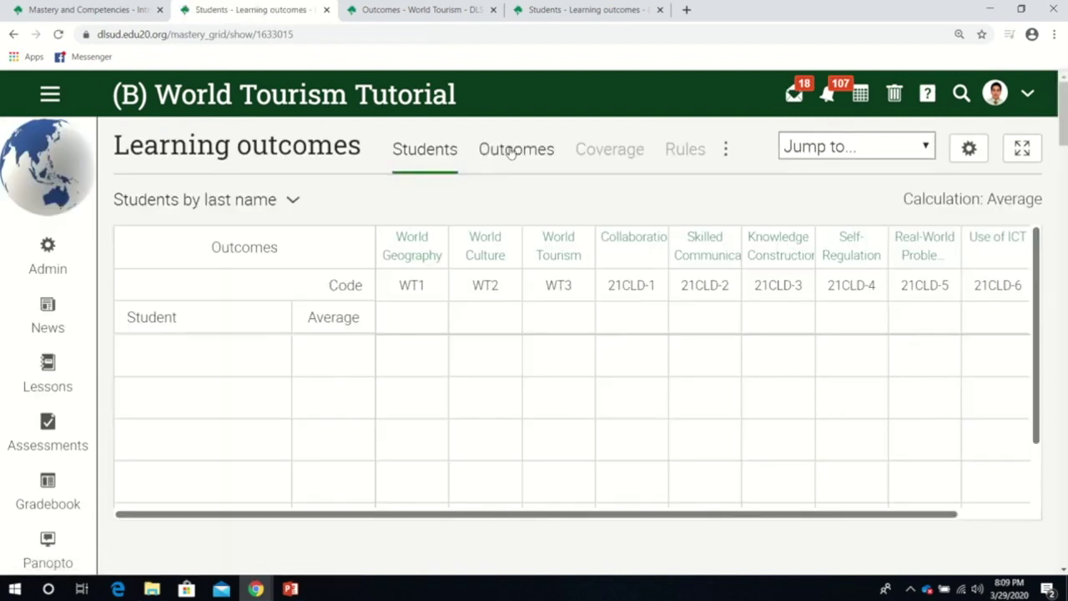
left_click(511, 150)
scroll(931, 352, "down", 2)
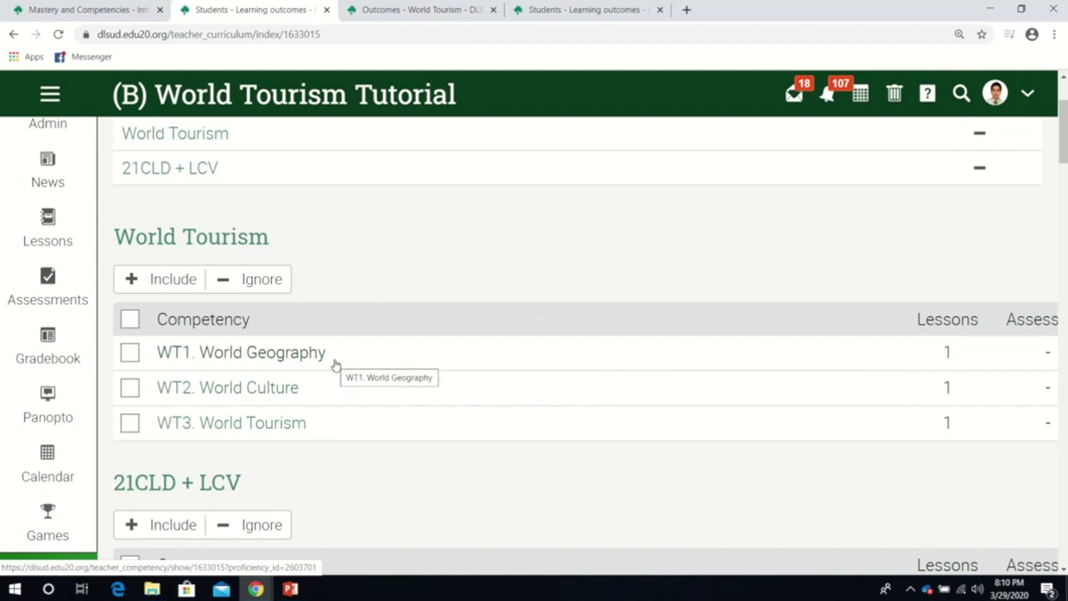
scroll(334, 362, "up", 2)
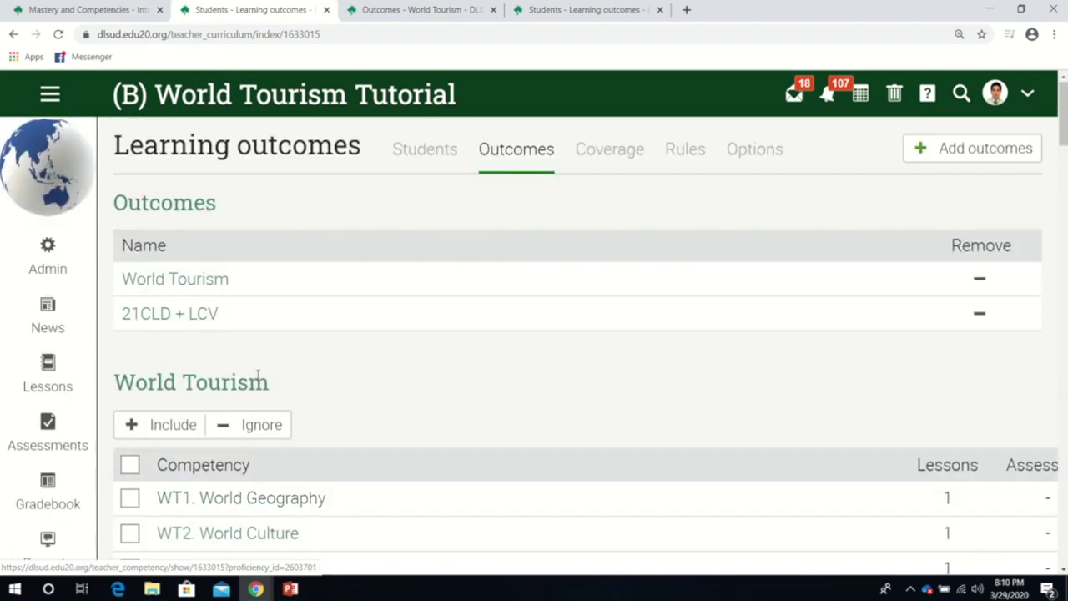
scroll(111, 406, "down", 1)
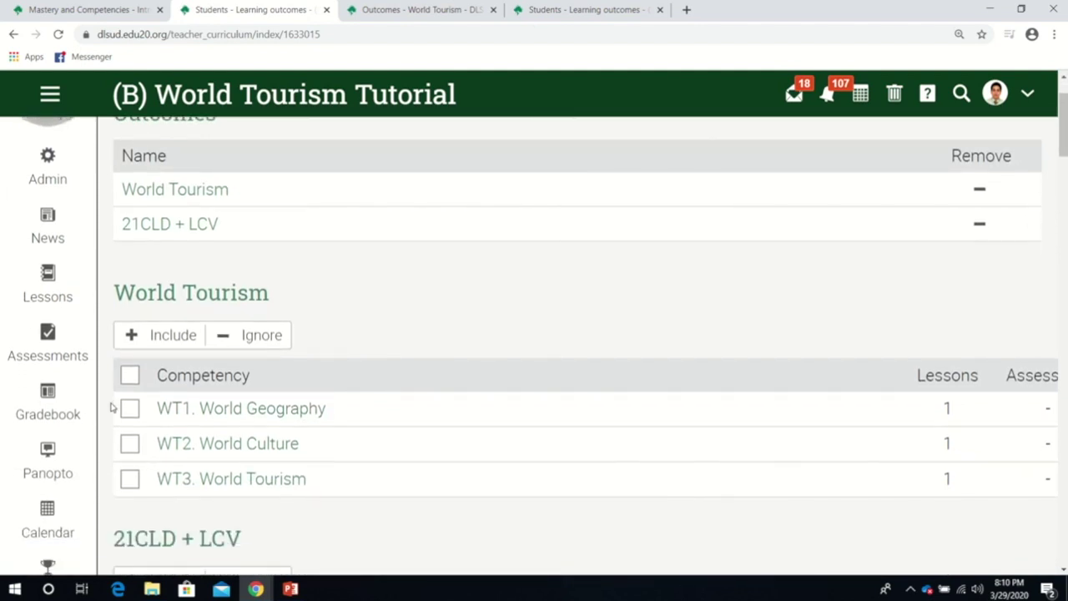
left_click(64, 353)
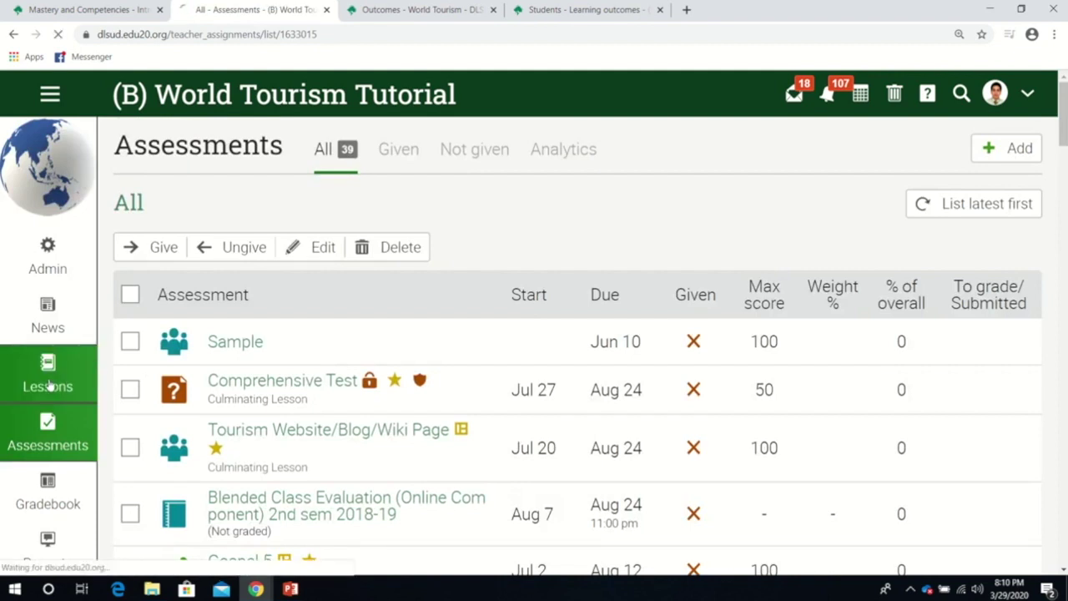
From the Lessons list, open the SEA Products dropbox assessment in the Southeast Asia lesson.
left_click(47, 385)
scroll(459, 384, "down", 1)
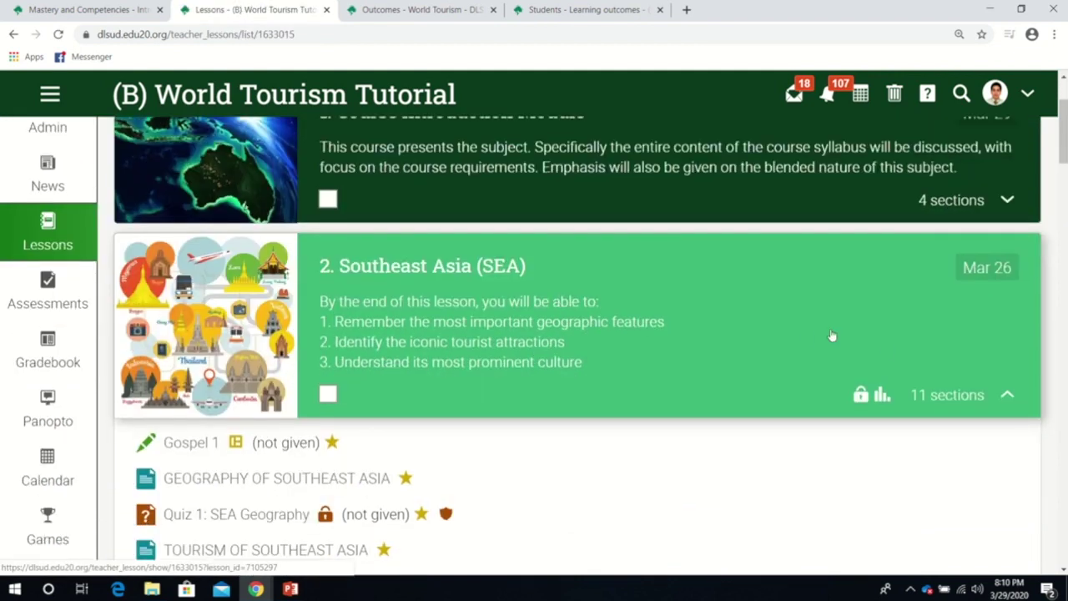
scroll(548, 420, "down", 2)
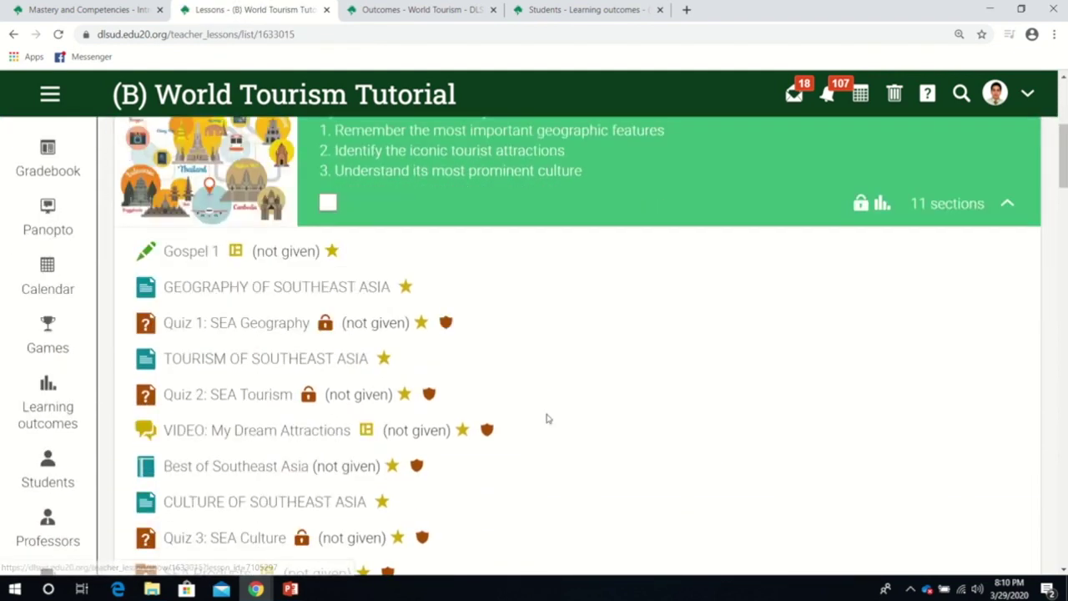
scroll(548, 419, "down", 1)
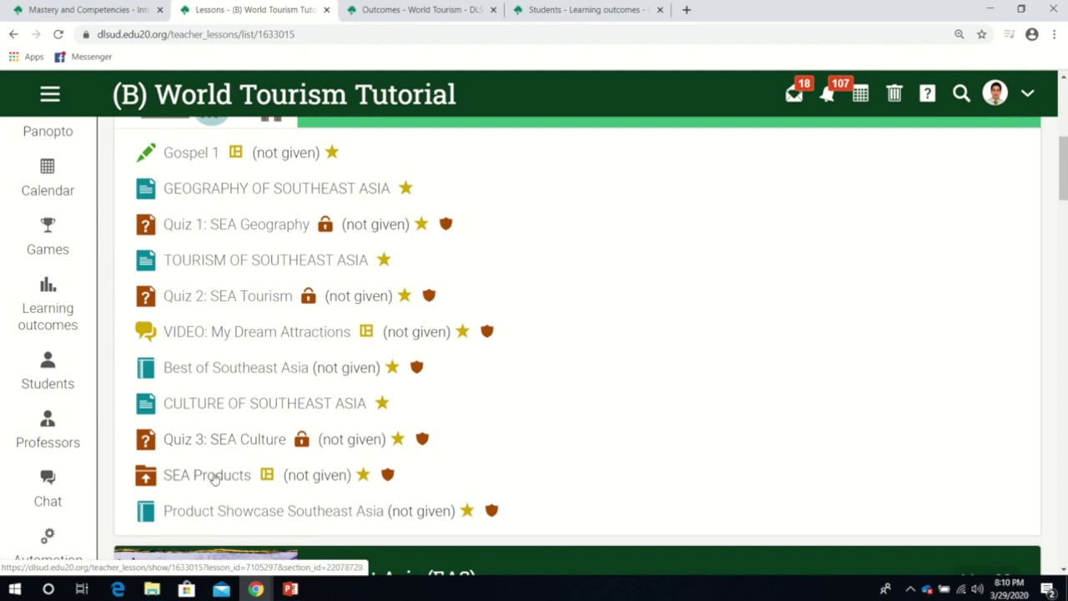
left_click(214, 476)
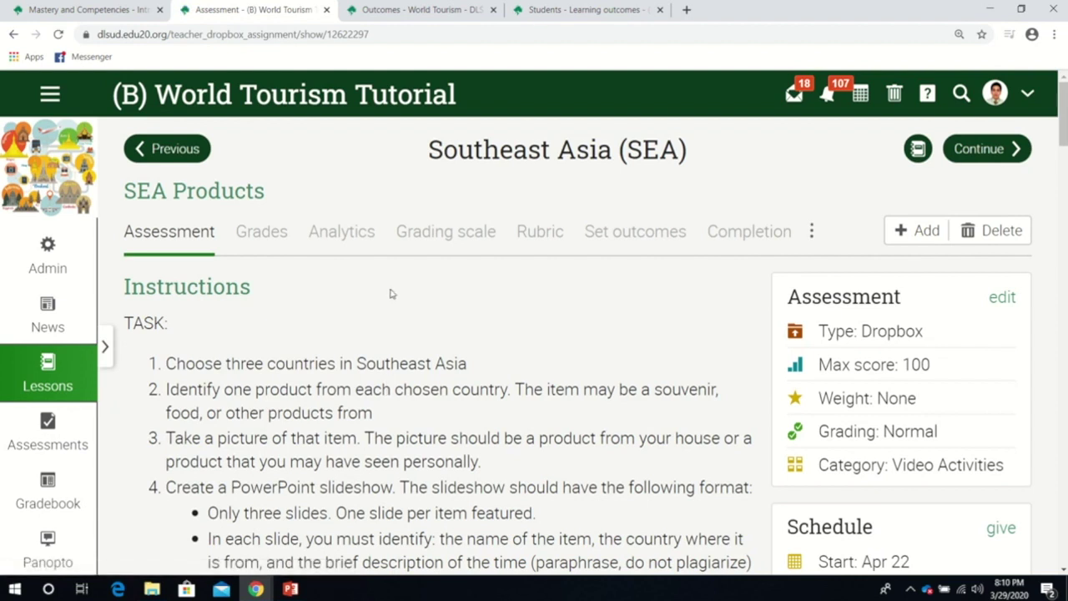
left_click(613, 234)
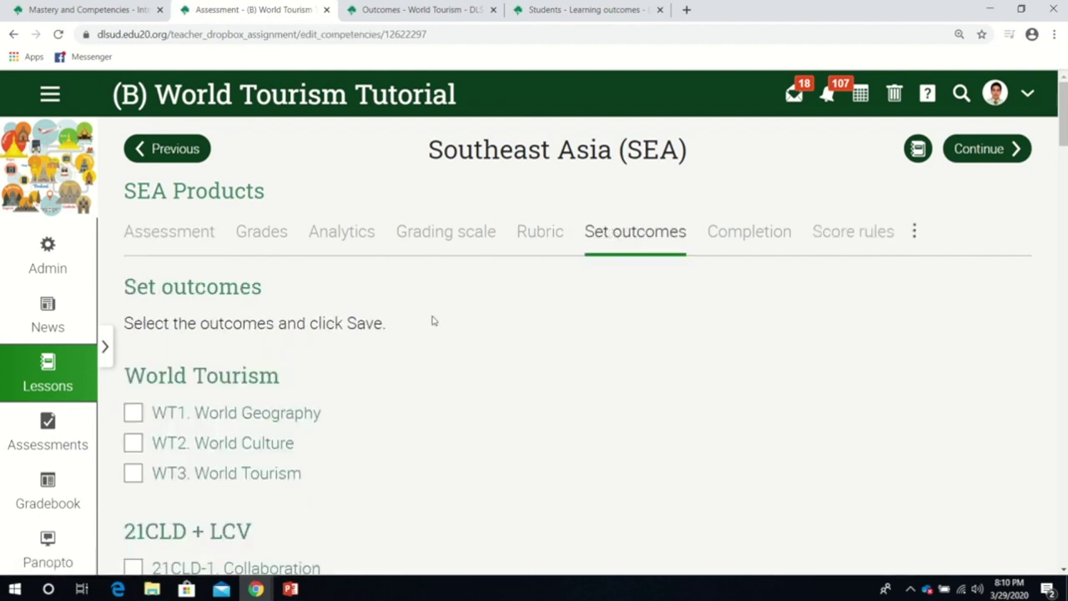
scroll(432, 319, "down", 2)
scroll(433, 321, "down", 2)
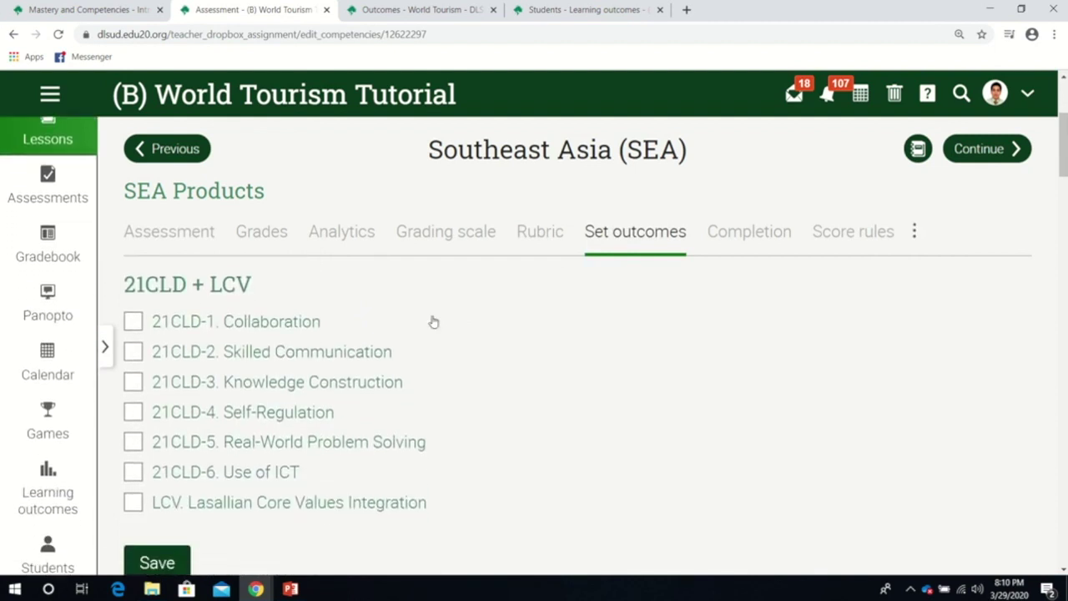
scroll(431, 319, "up", 2)
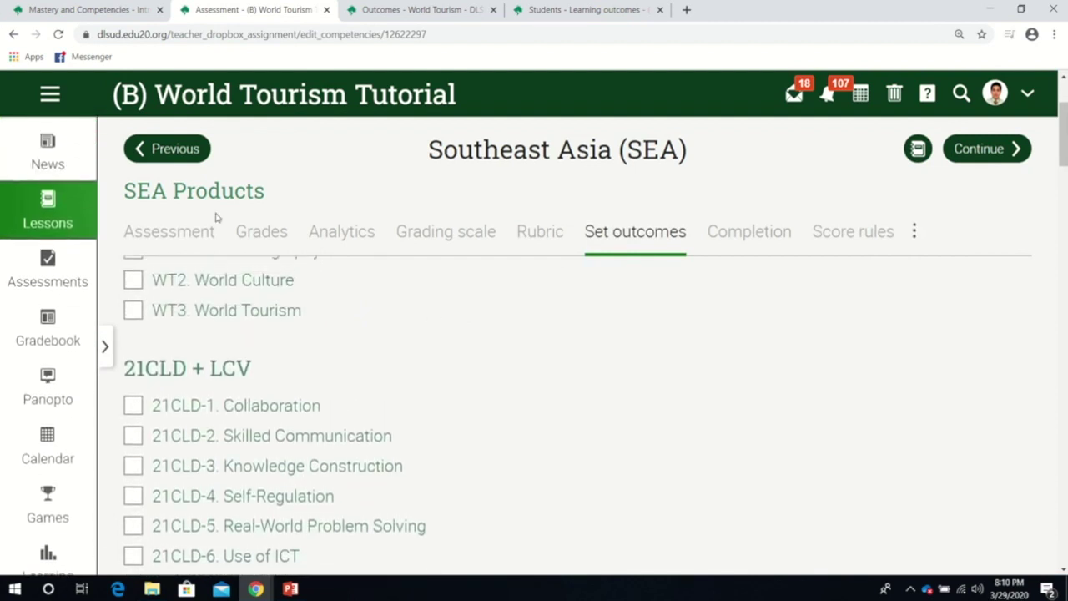
left_click(182, 231)
scroll(373, 365, "up", 3)
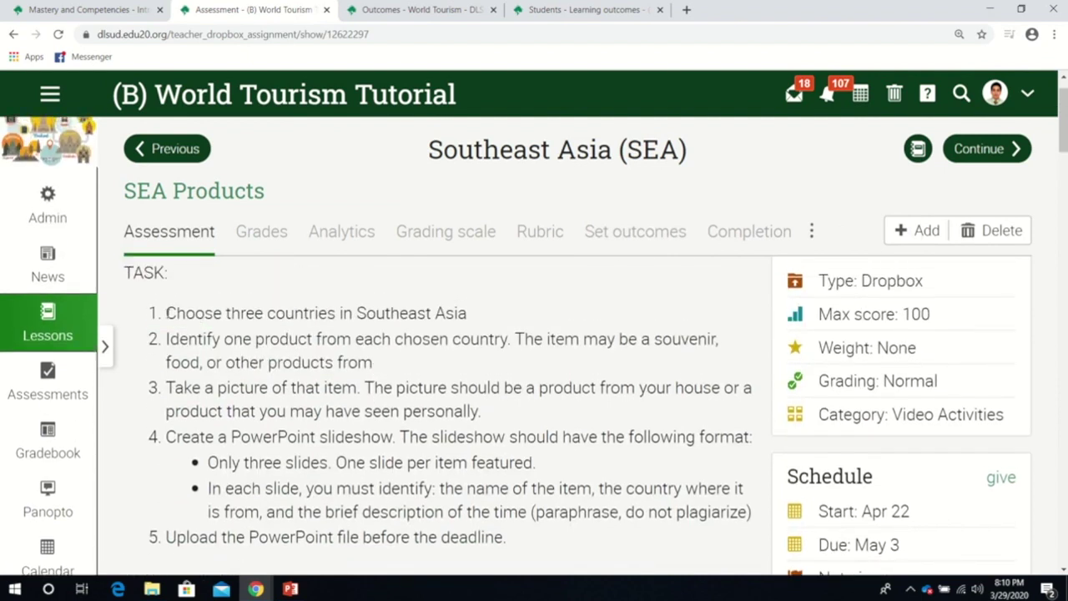
left_click_drag(168, 311, 470, 317)
left_click(469, 317)
left_click_drag(178, 339, 377, 357)
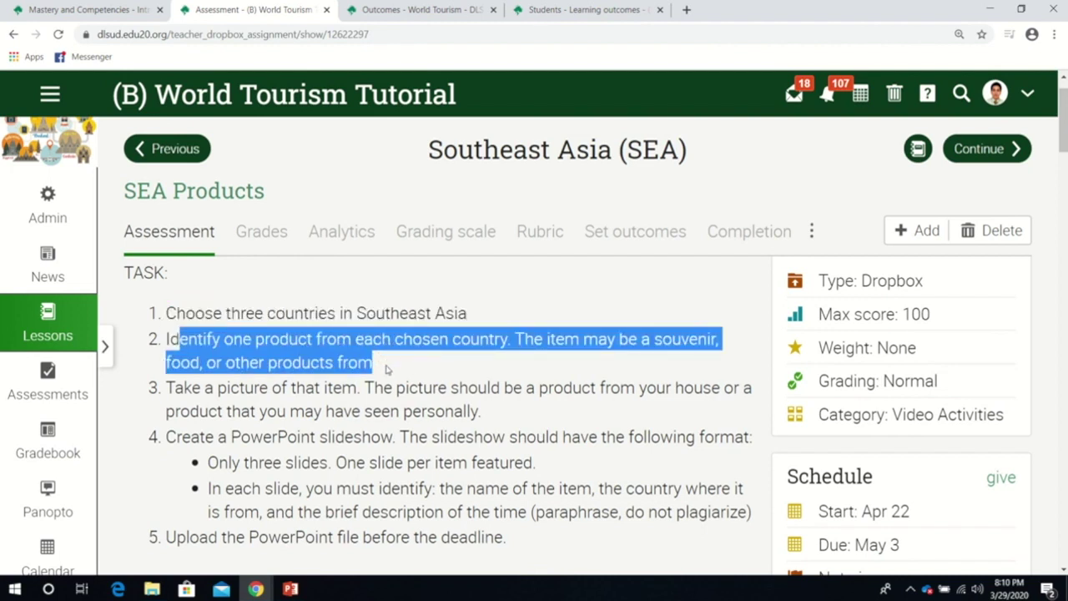
left_click(386, 368)
double_click(341, 386)
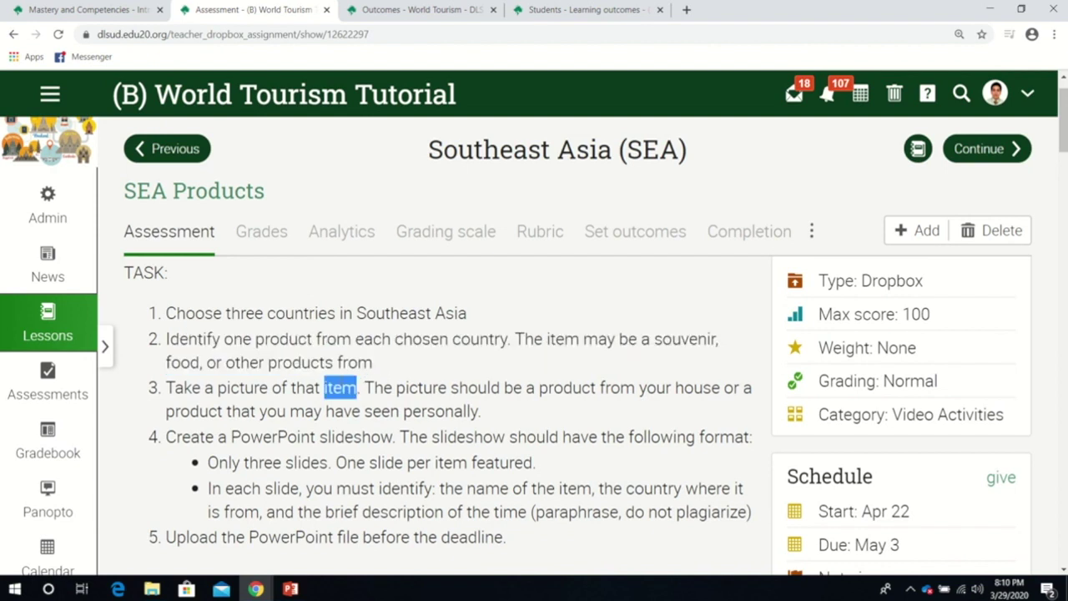
left_click(341, 386)
scroll(341, 381, "down", 2)
scroll(340, 379, "down", 1)
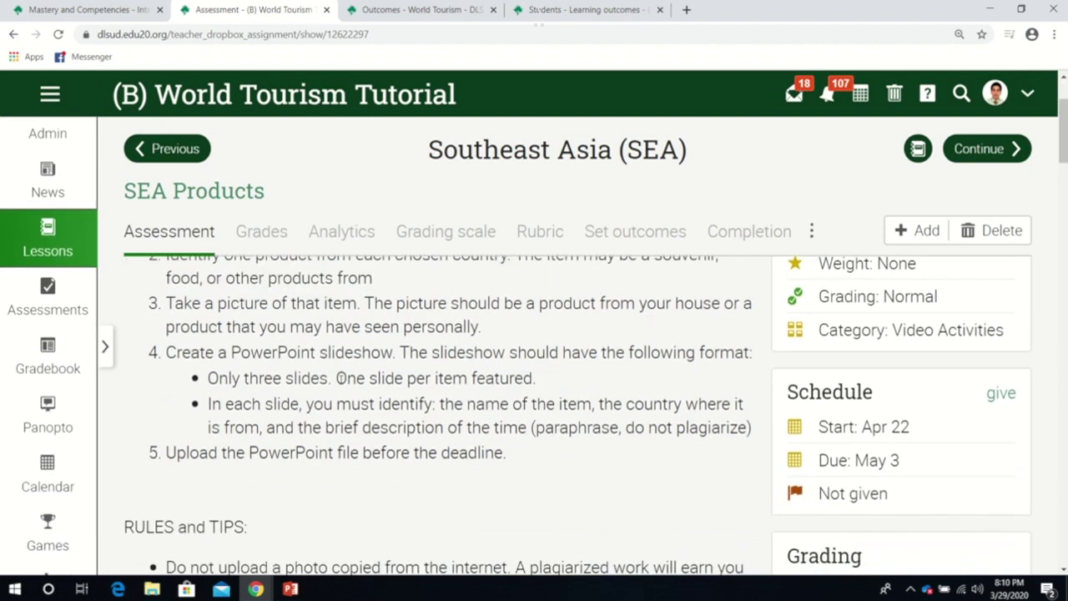
left_click_drag(166, 336, 392, 337)
left_click(392, 339)
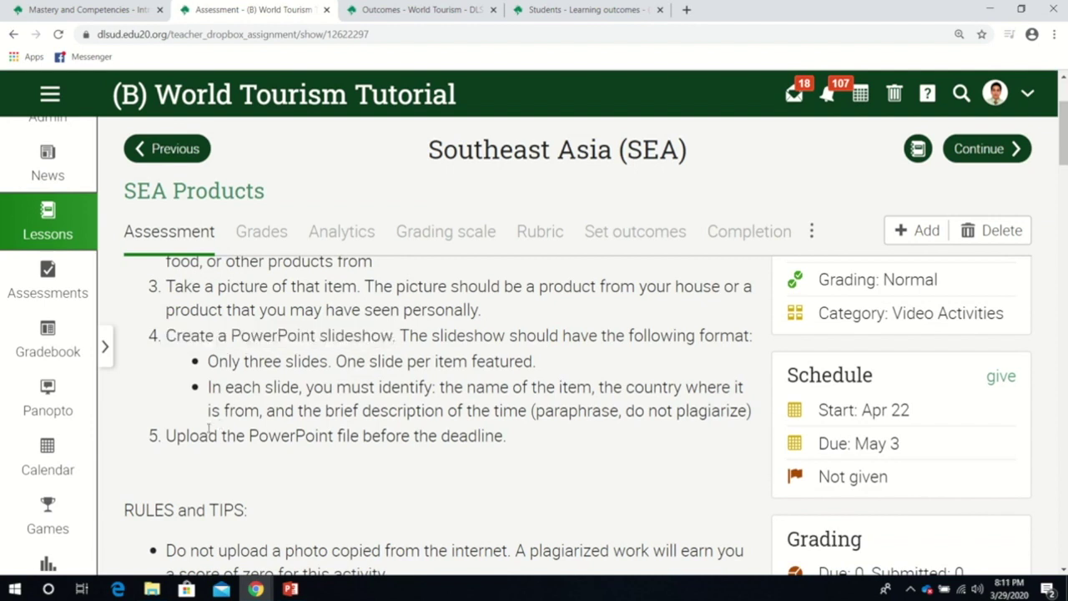
left_click_drag(171, 436, 354, 435)
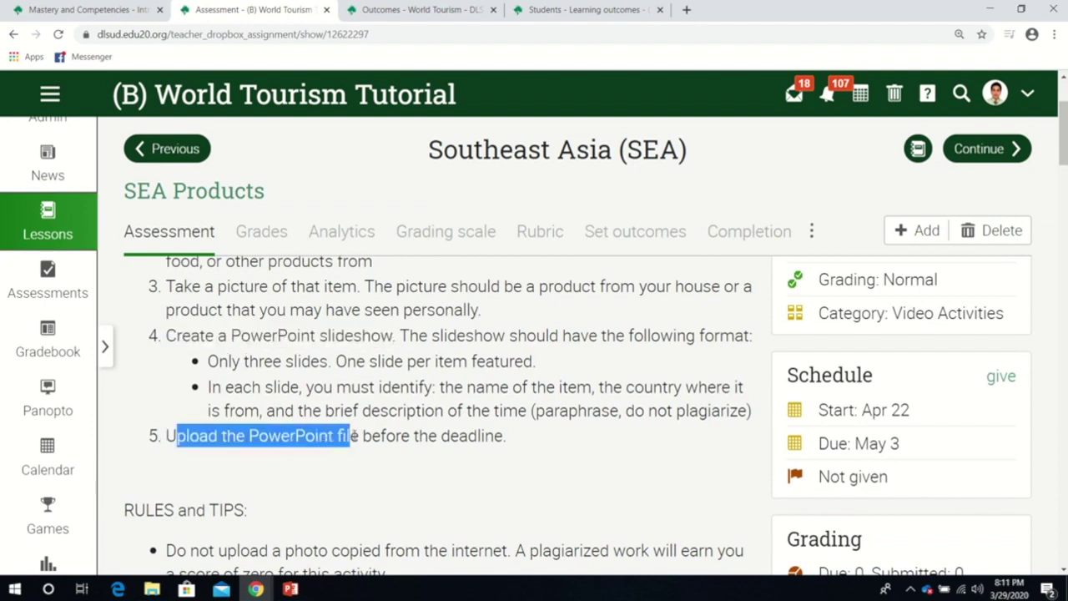
scroll(353, 433, "down", 3)
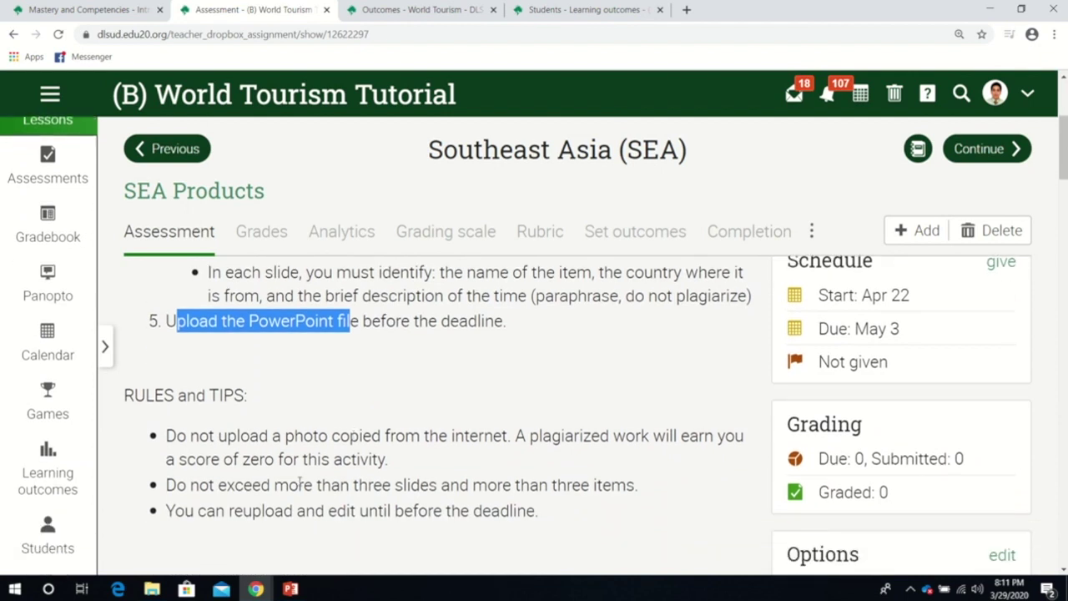
Open the assessment's outcome selection and tick WT1 World Geography and WT2 World Culture.
left_click(624, 232)
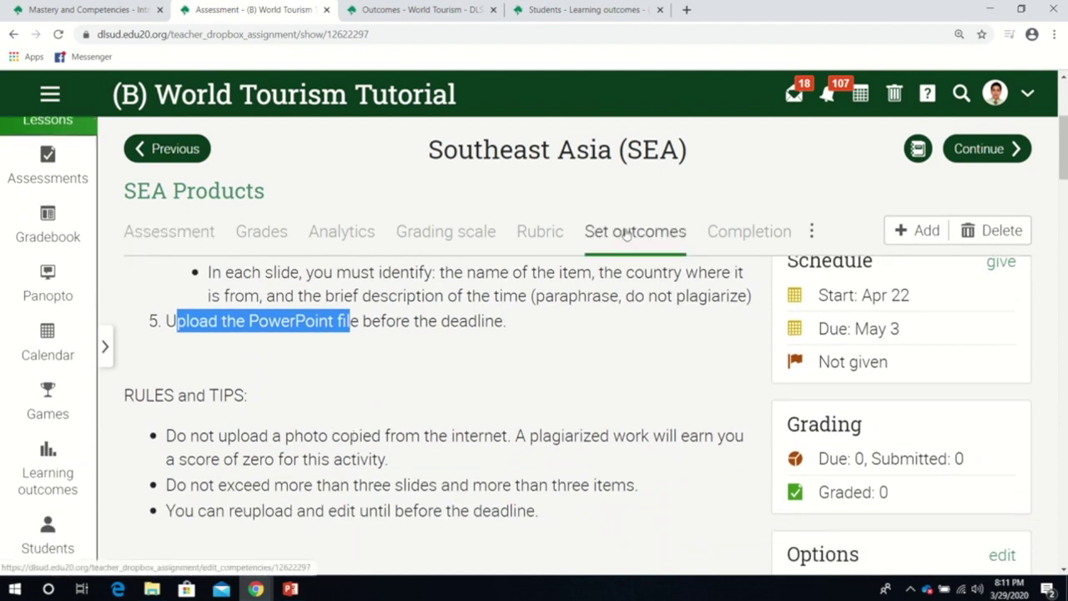
scroll(378, 373, "up", 3)
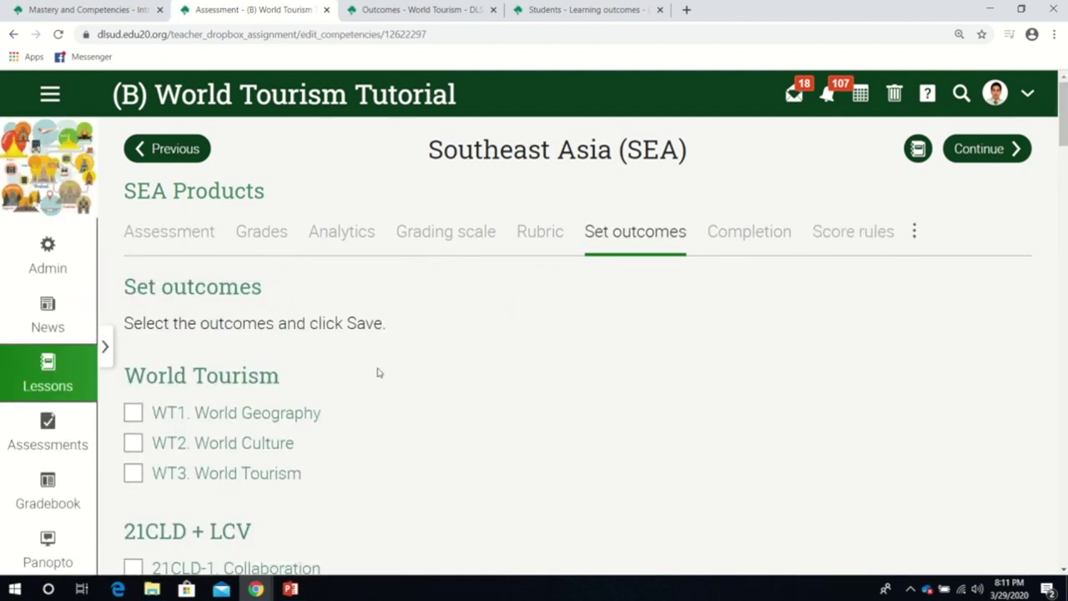
left_click(136, 414)
left_click(135, 443)
Tick 21CLD-2 Skilled Communication, 21CLD-4 Self-Regulation and 21CLD-6 Use of ICT, then save.
scroll(350, 465, "down", 2)
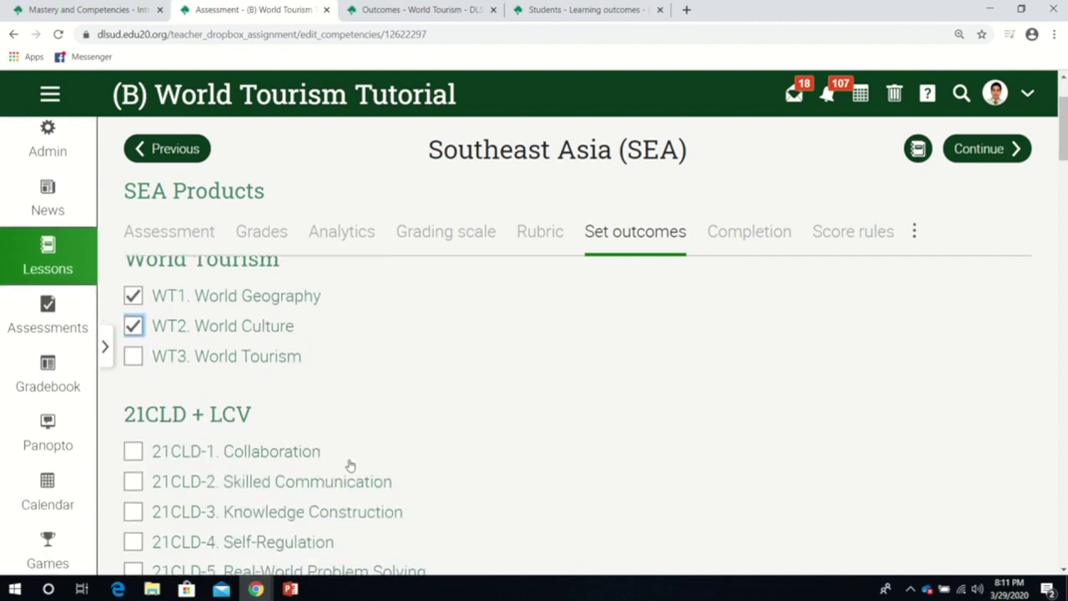
scroll(350, 466, "down", 1)
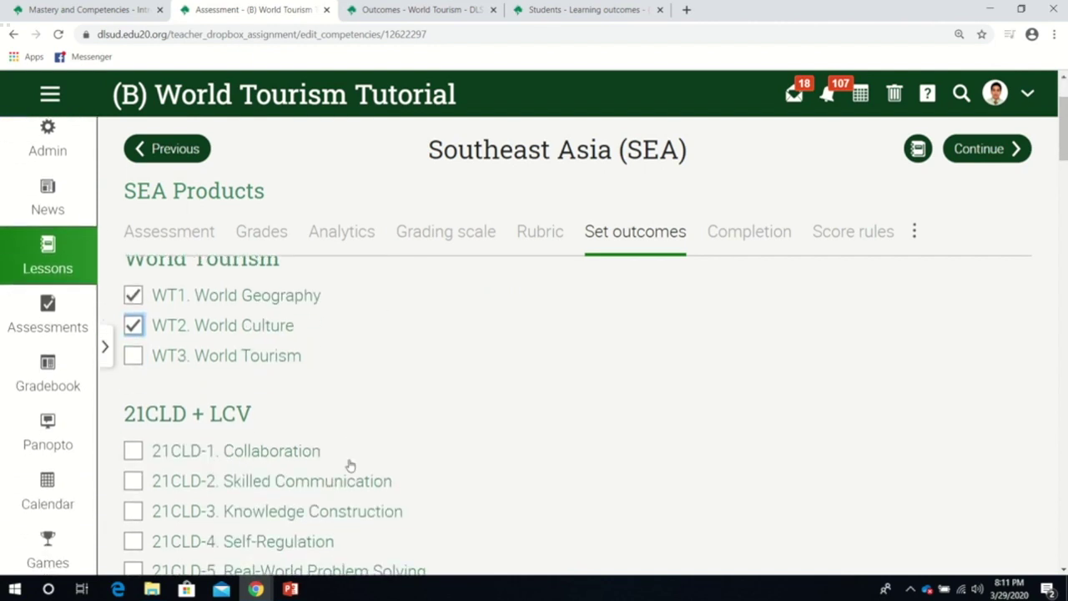
scroll(350, 465, "down", 3)
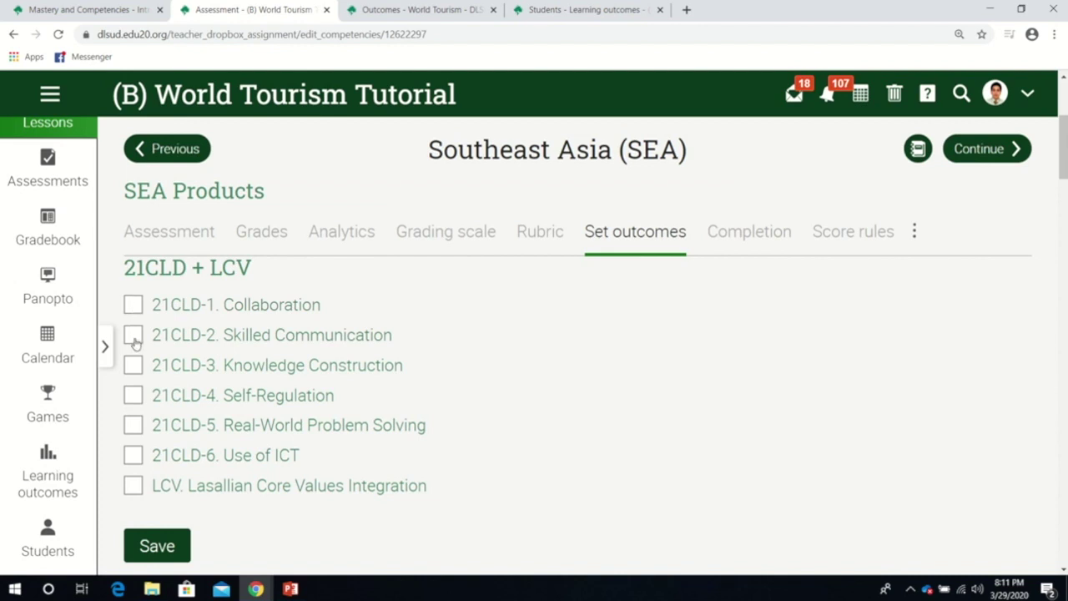
left_click(135, 337)
left_click(136, 397)
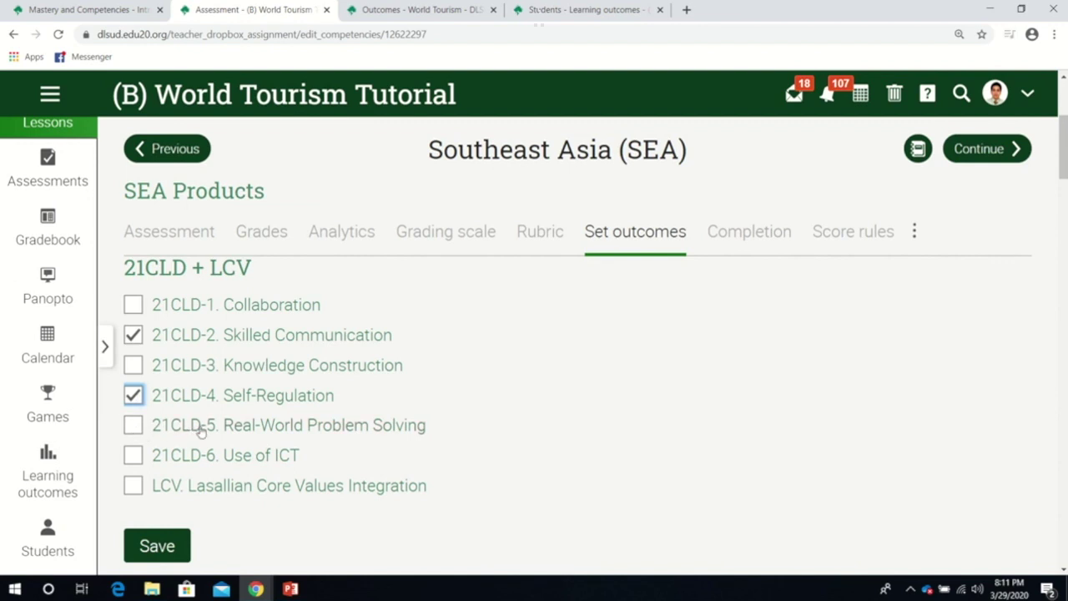
left_click(134, 455)
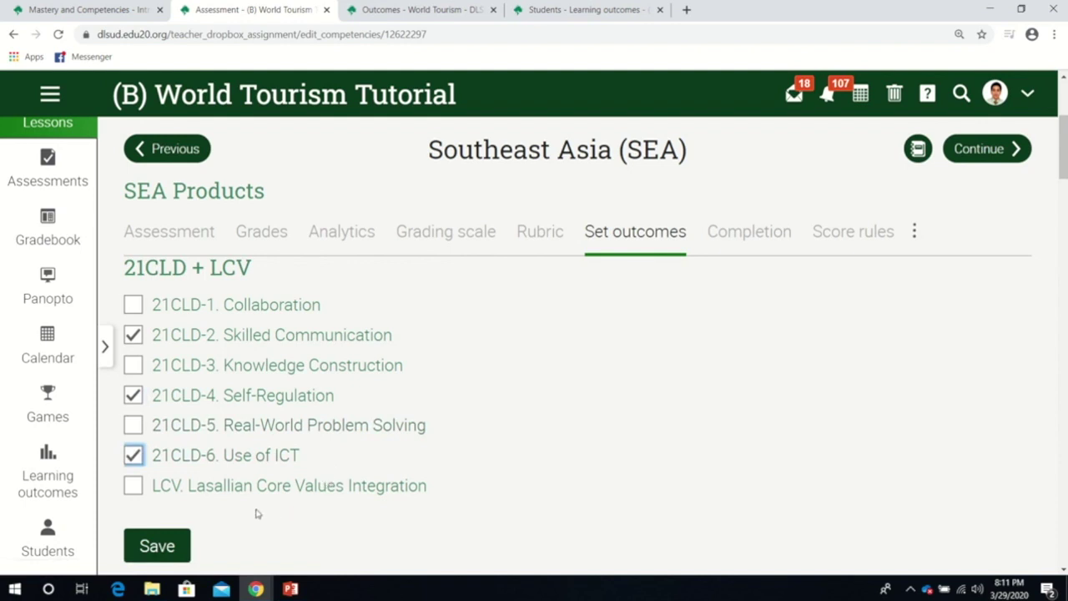
scroll(278, 414, "up", 2)
scroll(278, 414, "down", 3)
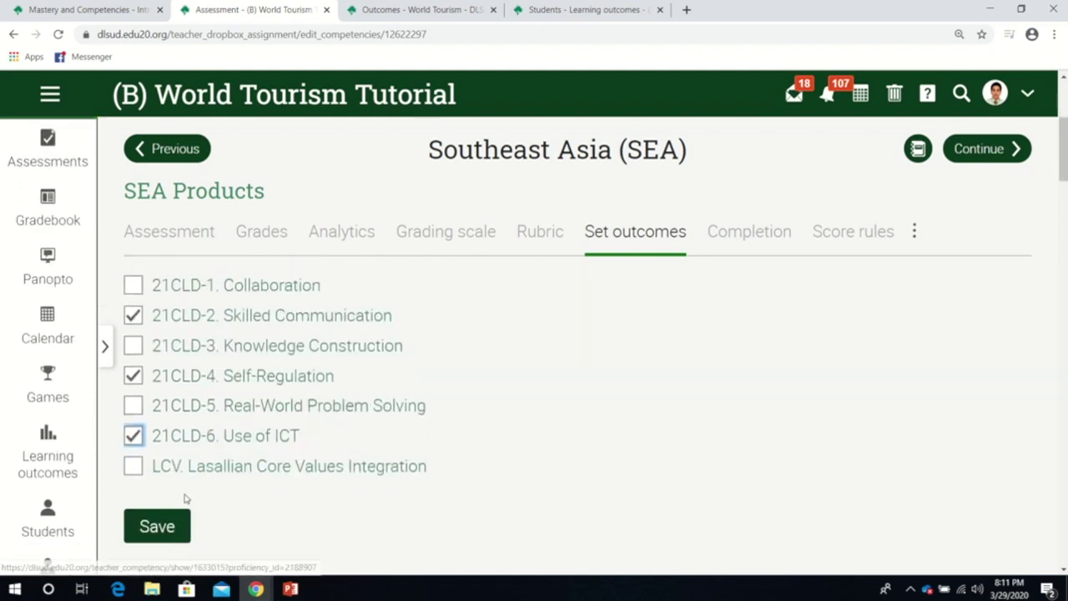
left_click(162, 525)
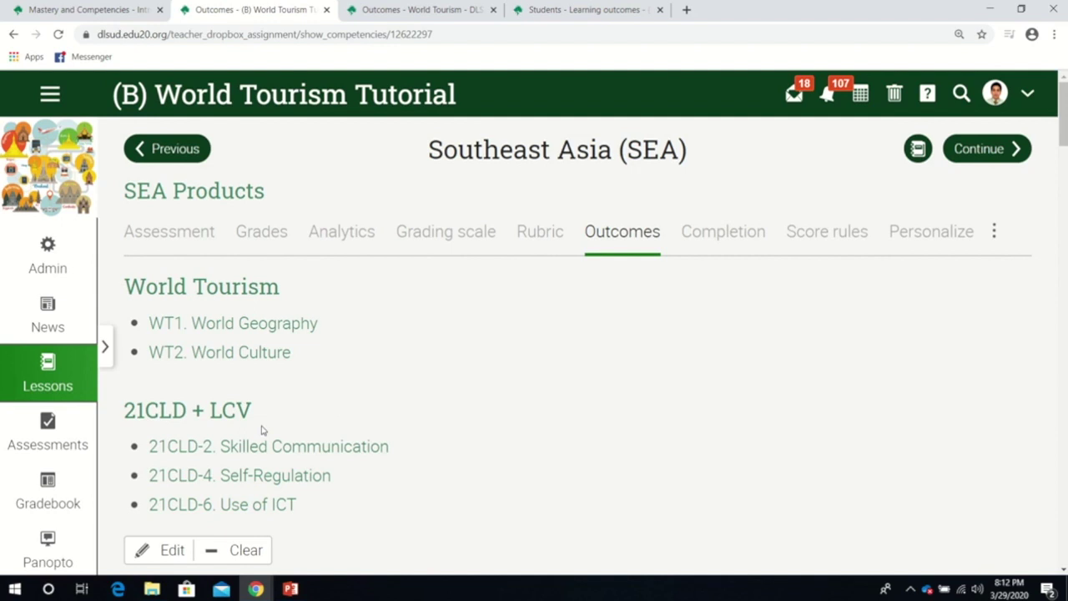
Review the Outcomes tab showing one assessment each for WT1, WT2, 21CLD-2, 21CLD-4 and 21CLD-6.
scroll(67, 417, "down", 3)
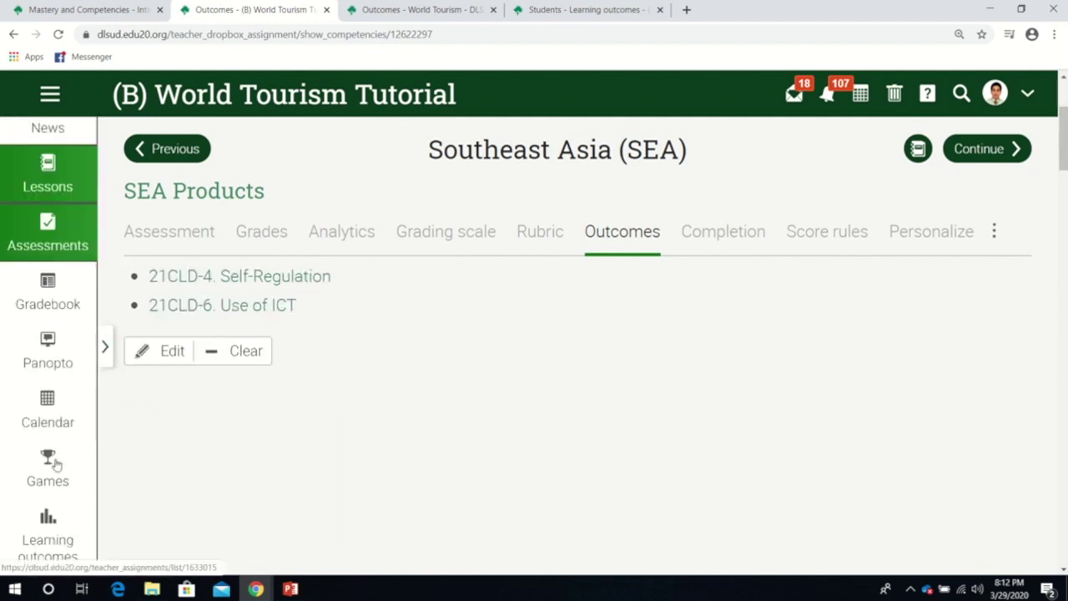
left_click(57, 465)
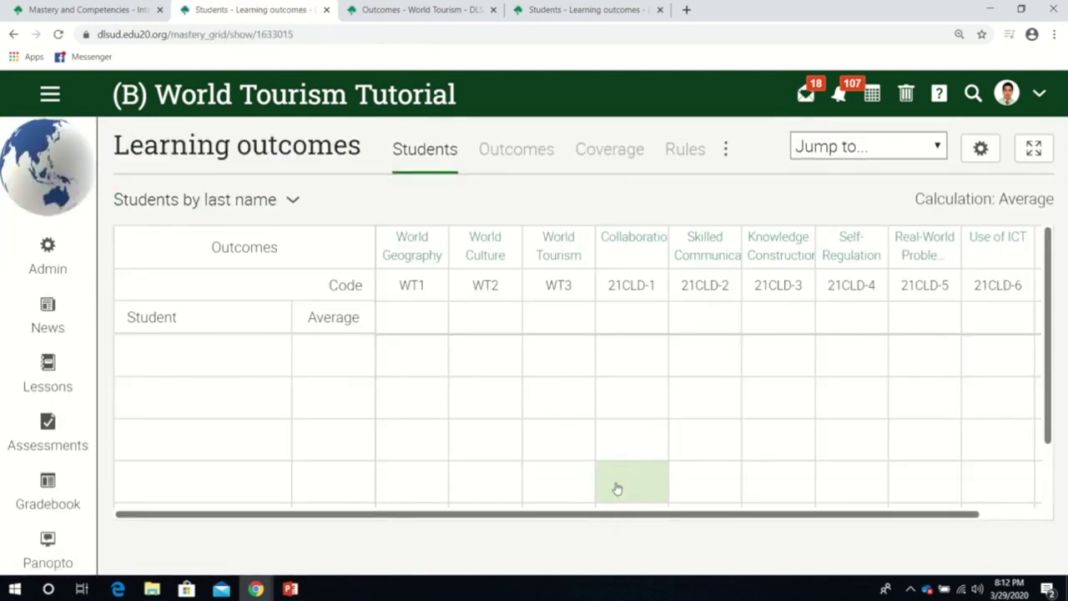
left_click(500, 148)
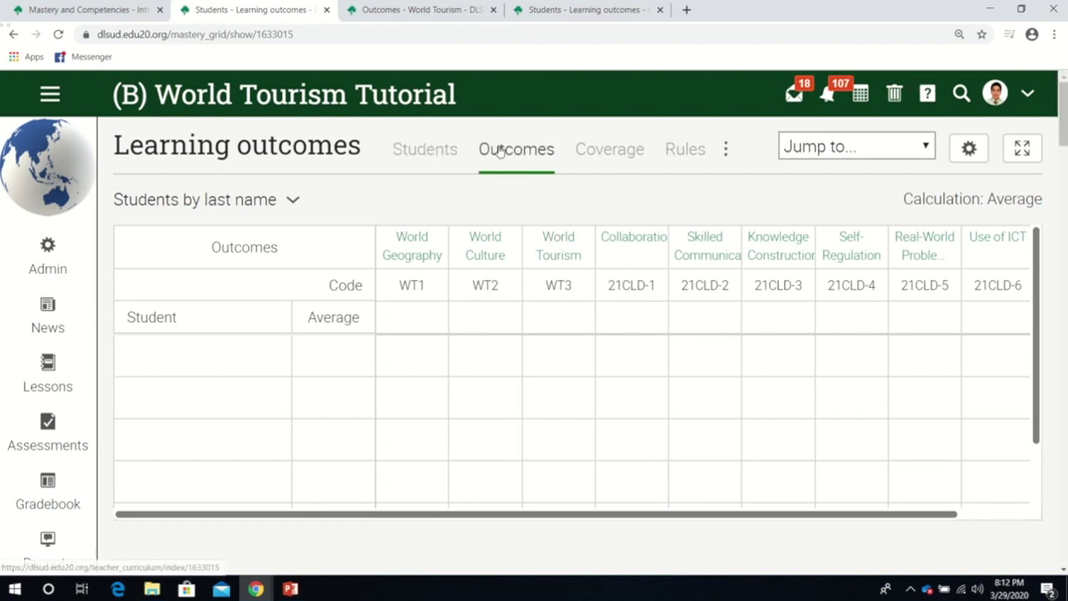
scroll(770, 420, "down", 2)
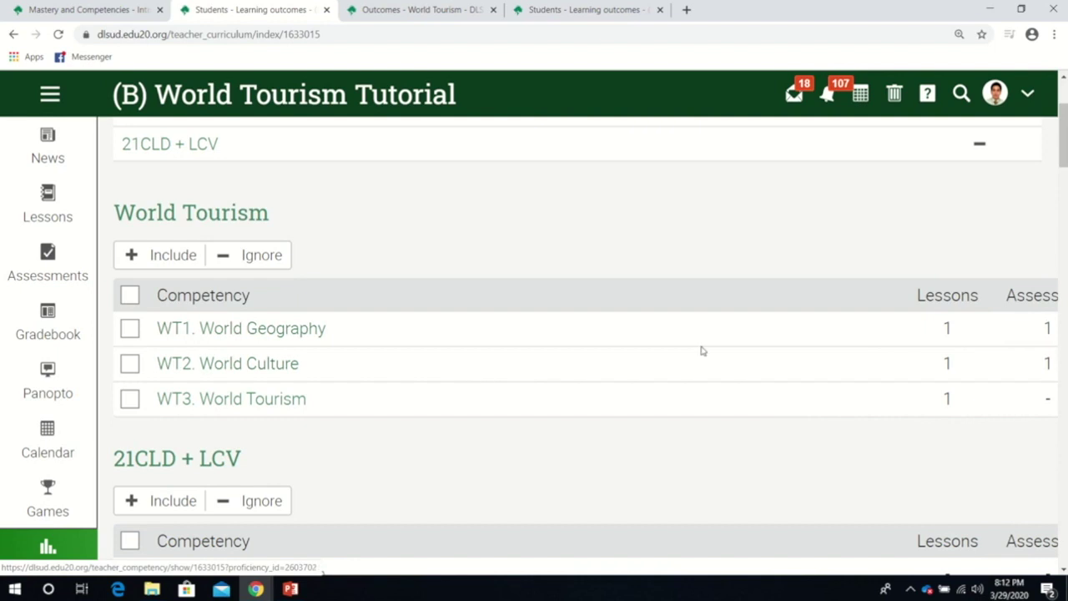
scroll(1034, 384, "down", 4)
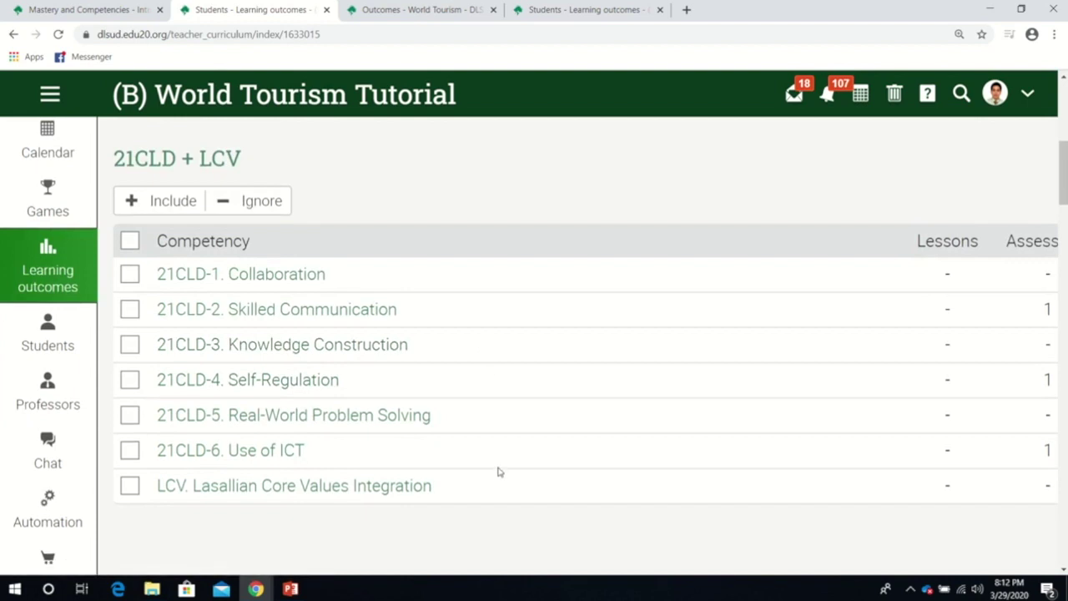
scroll(497, 467, "up", 6)
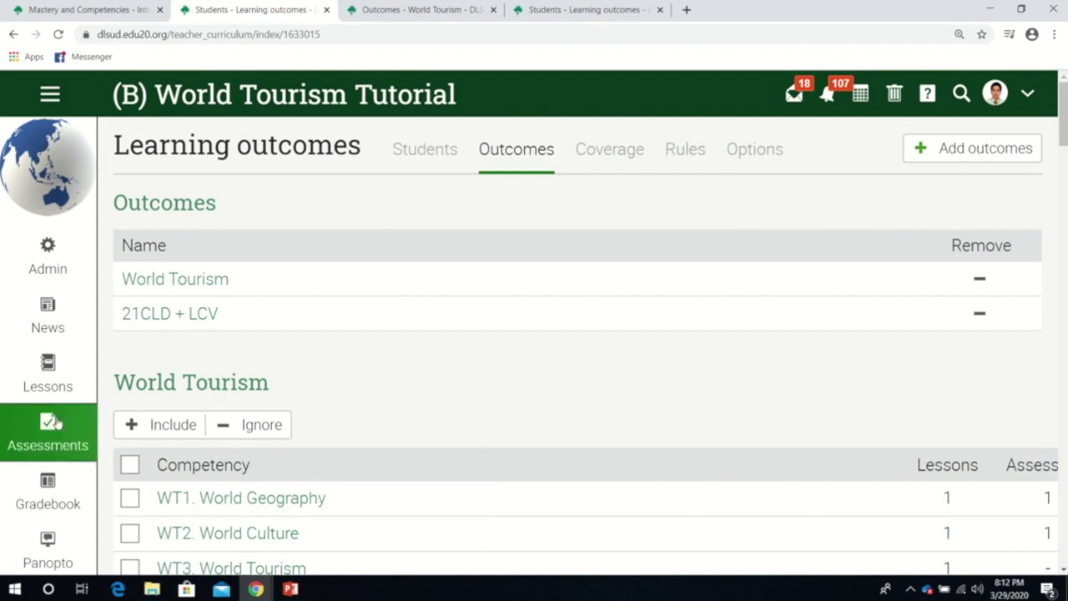
Open SEA Products in the Southeast Asia (SEA) lesson and show its Rubric tab.
left_click(47, 374)
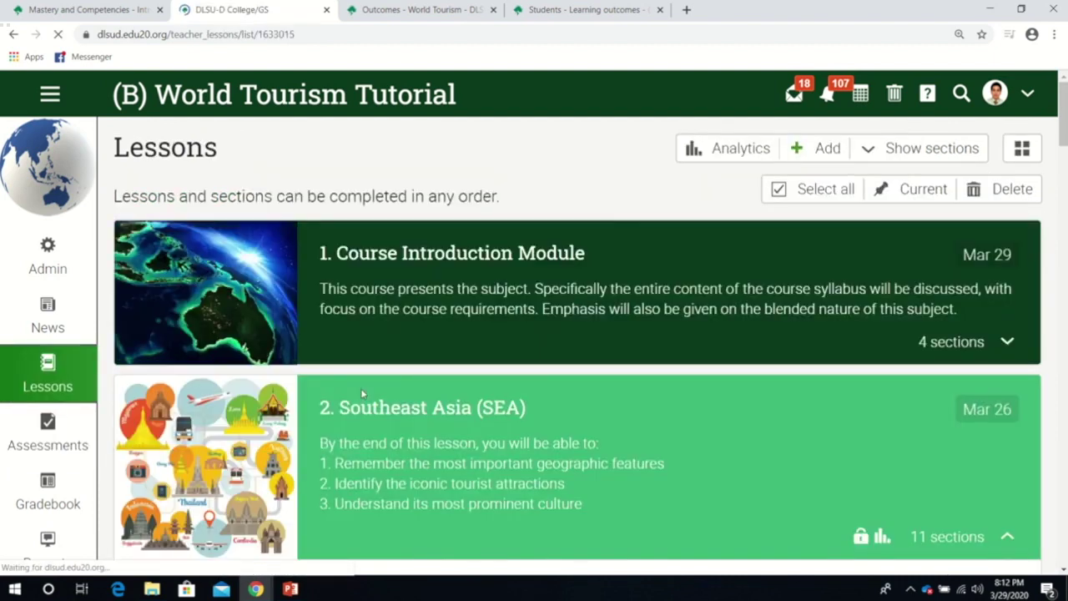
left_click(362, 392)
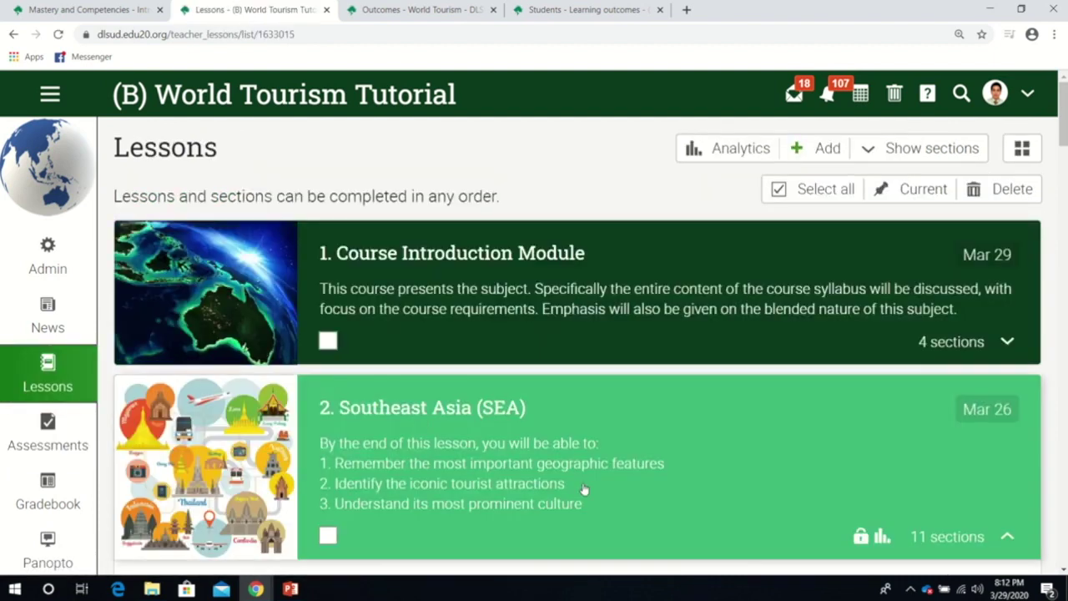
scroll(584, 487, "down", 5)
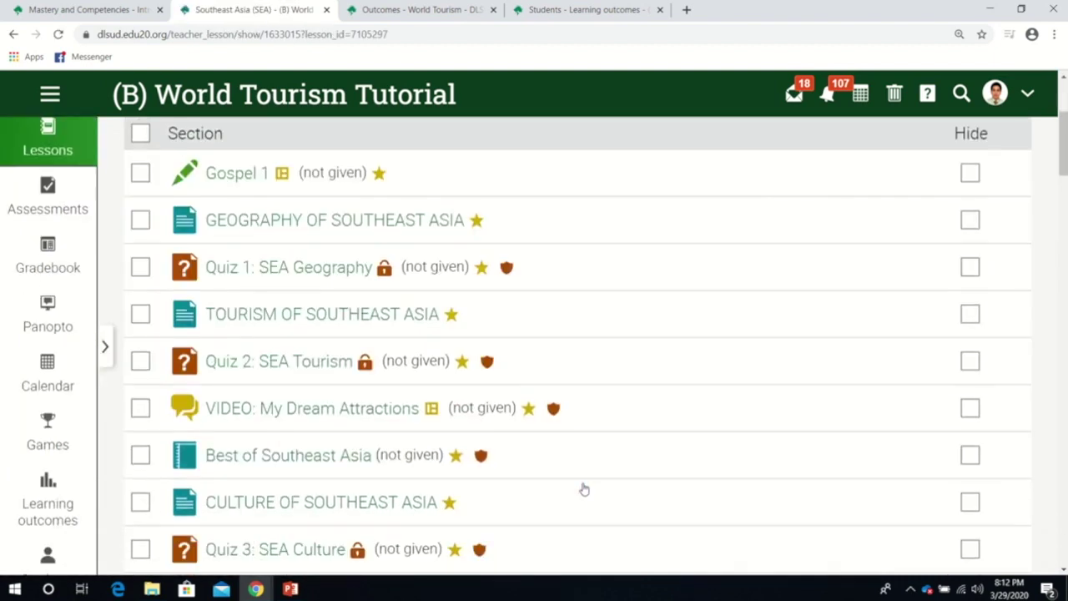
left_click(276, 434)
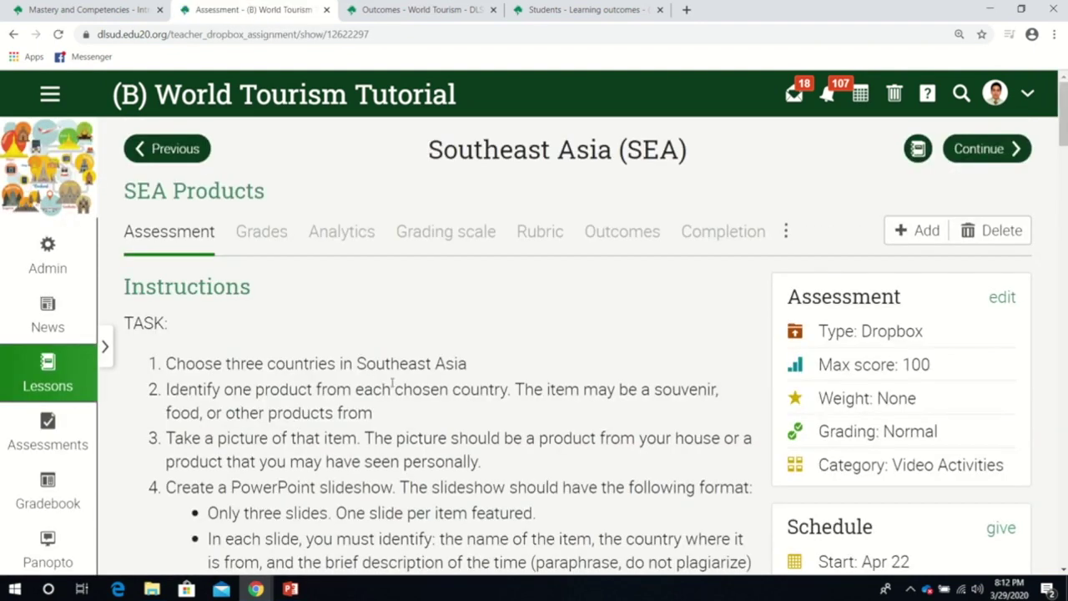
scroll(512, 246, "down", 2)
left_click(538, 231)
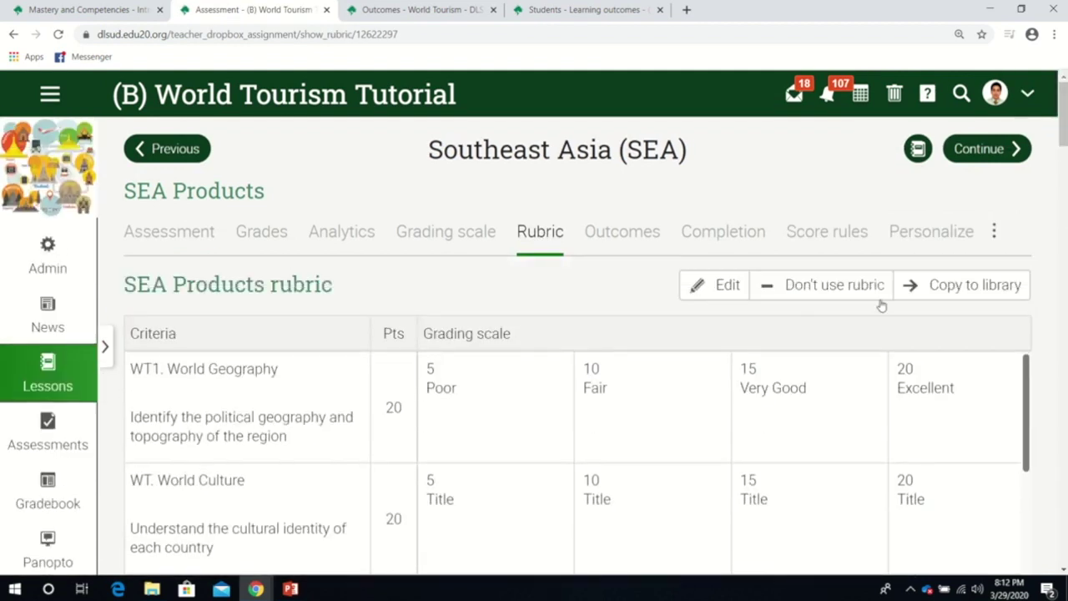
Stop using the old rubric, create a new one, and choose to add outcomes.
left_click(822, 286)
left_click(706, 319)
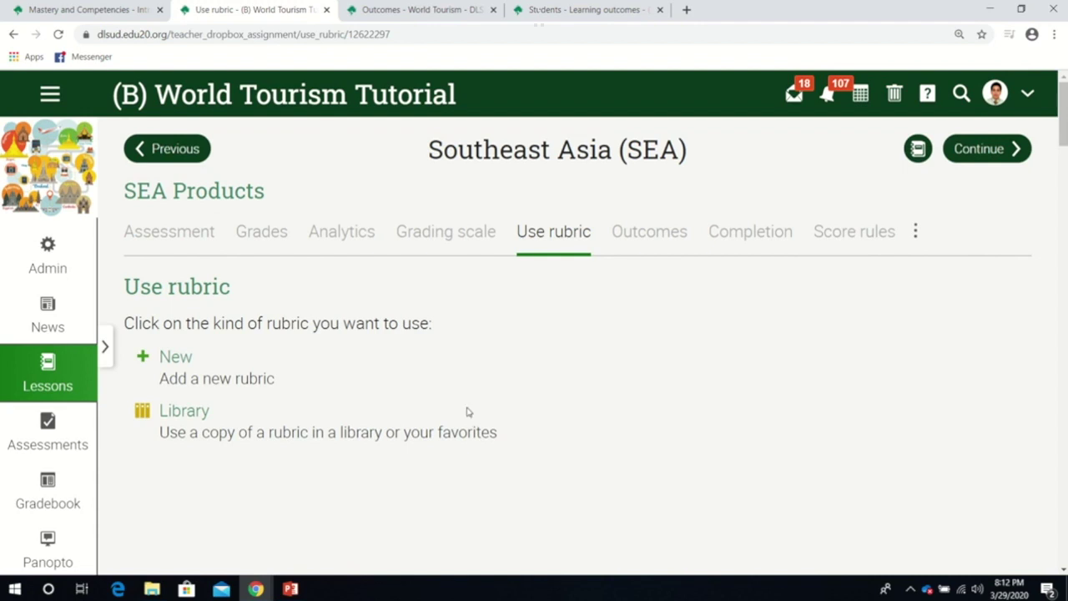
left_click(173, 360)
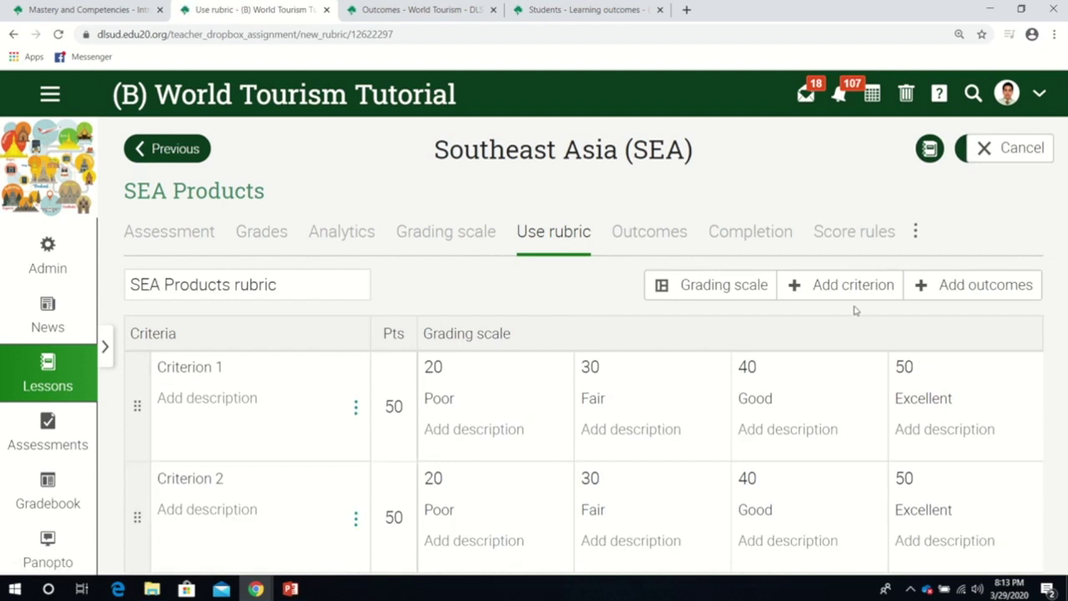
left_click(964, 288)
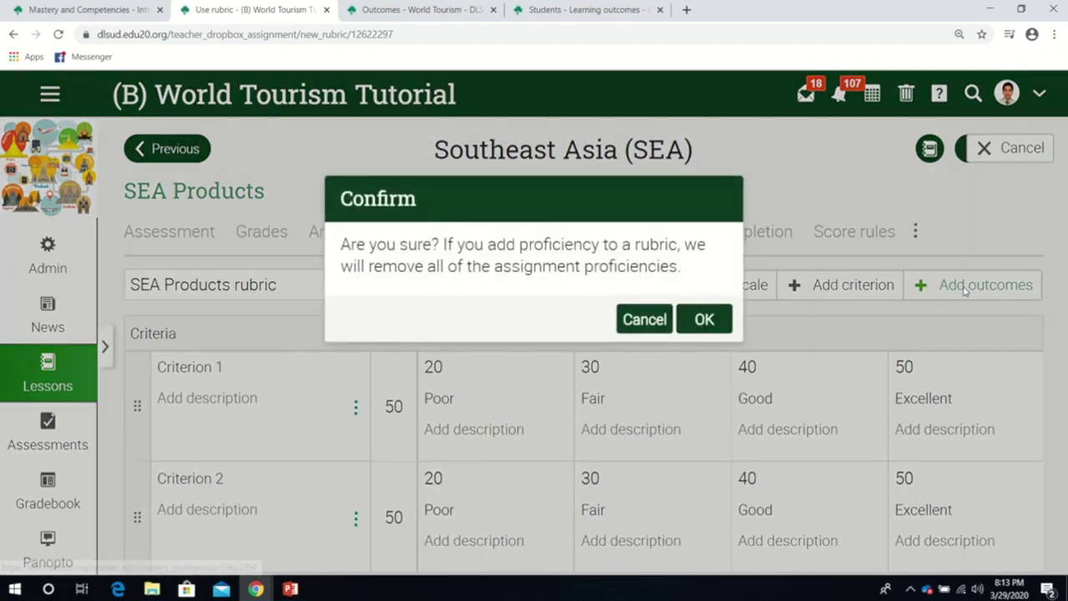
Accept the warning, then add outcomes WT1, WT2, 21CLD-2, 21CLD-4 and 21CLD-6 as criteria.
left_click(707, 322)
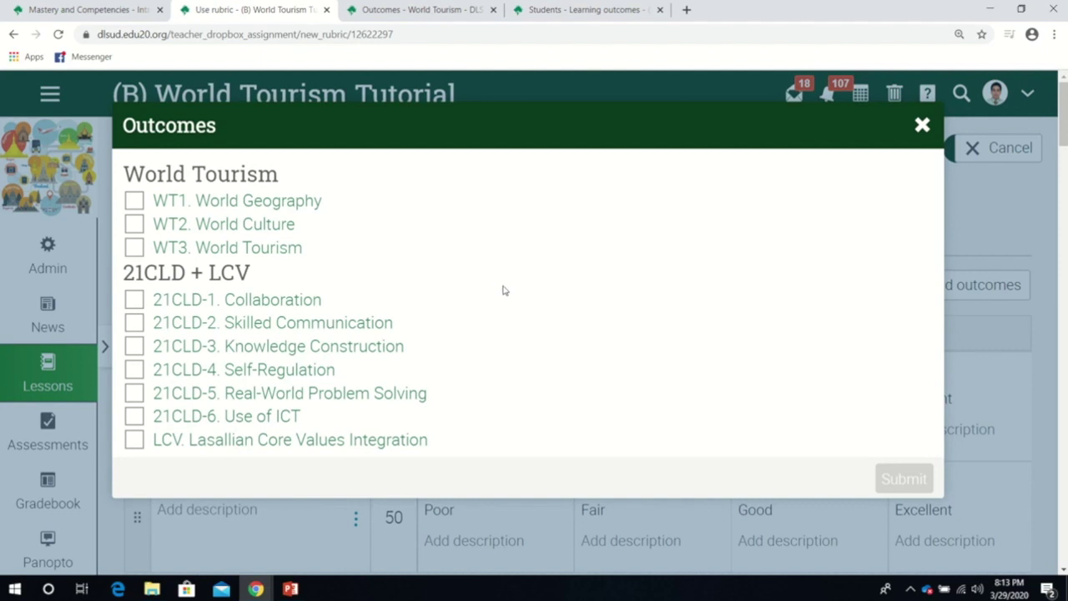
left_click(135, 202)
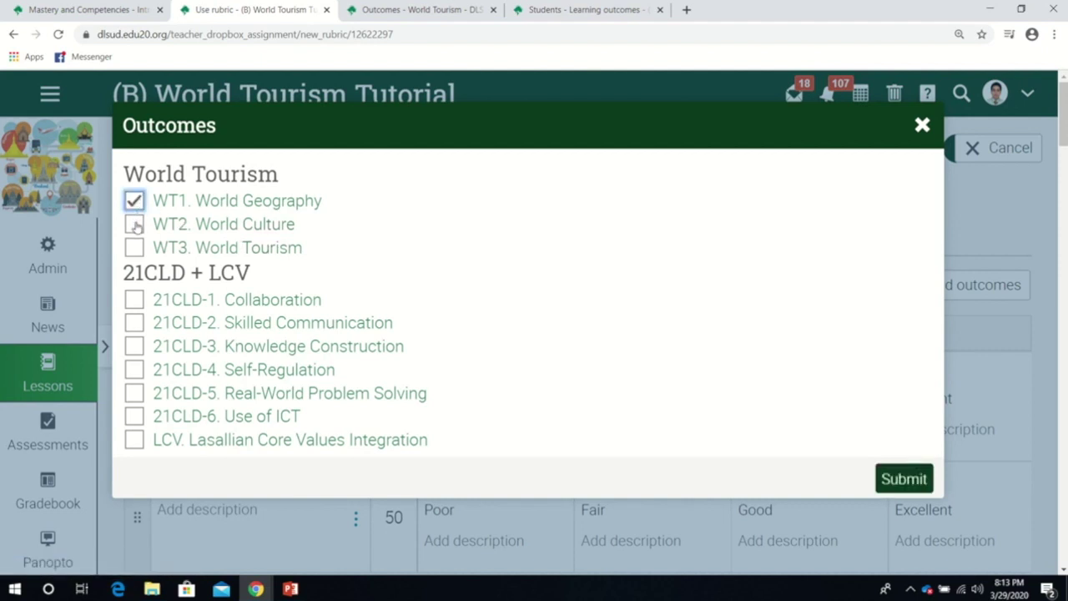
left_click(136, 225)
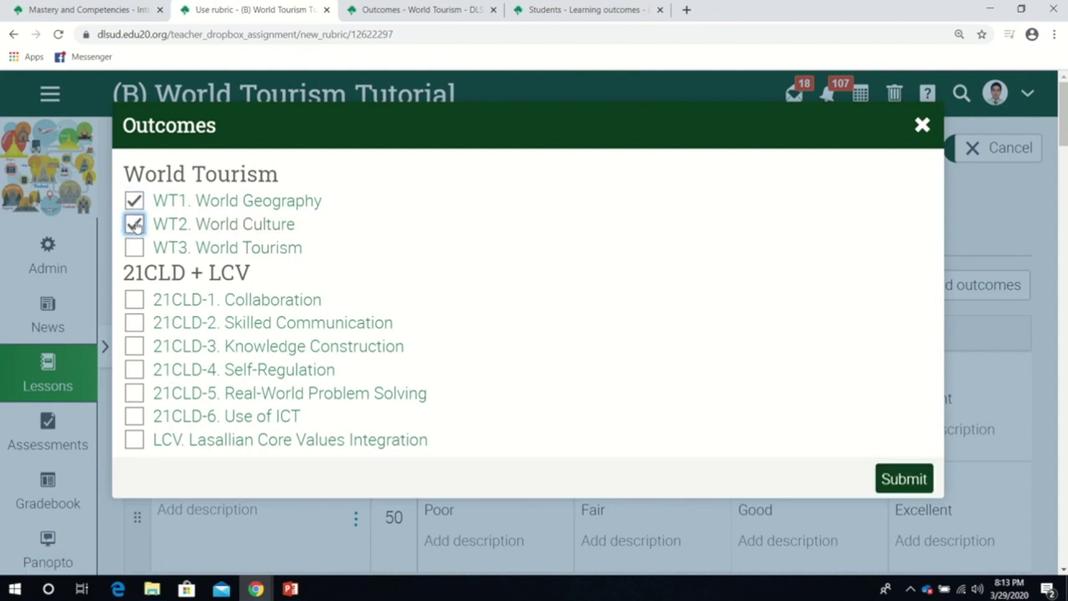
left_click(134, 324)
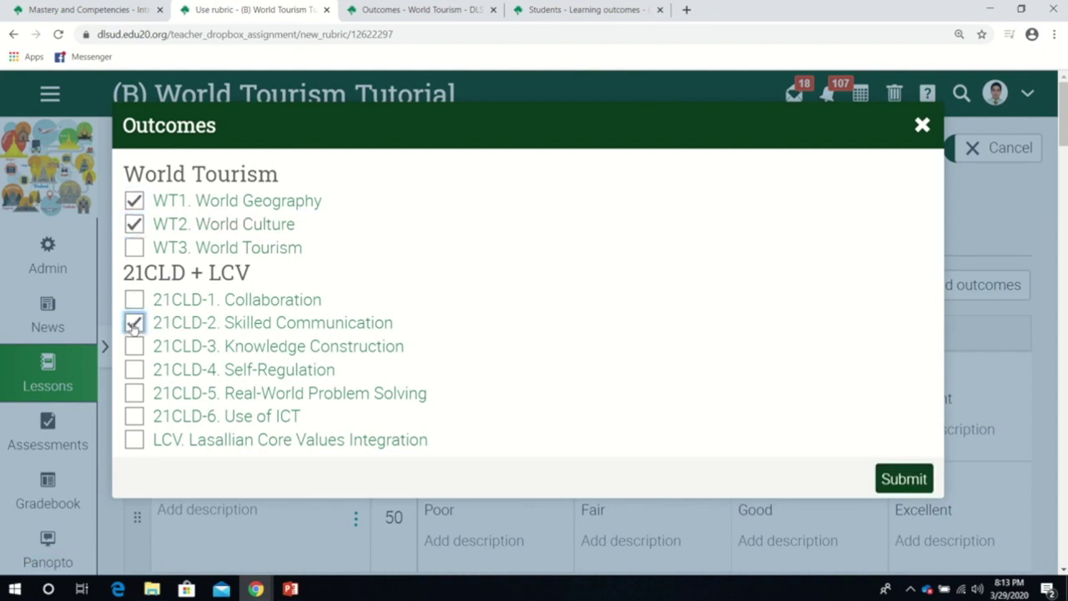
left_click(134, 372)
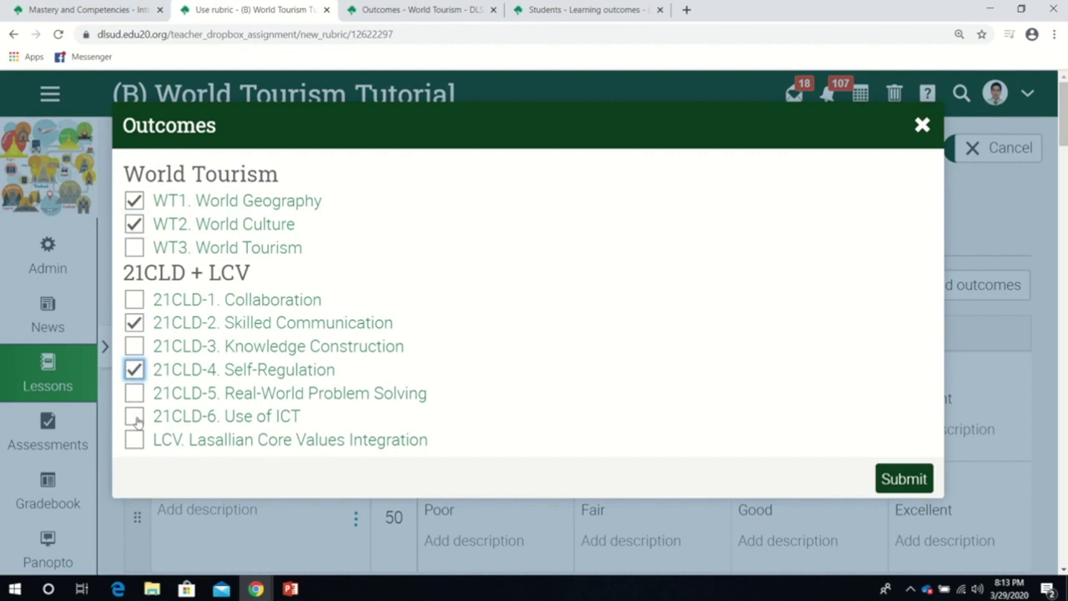
left_click(136, 417)
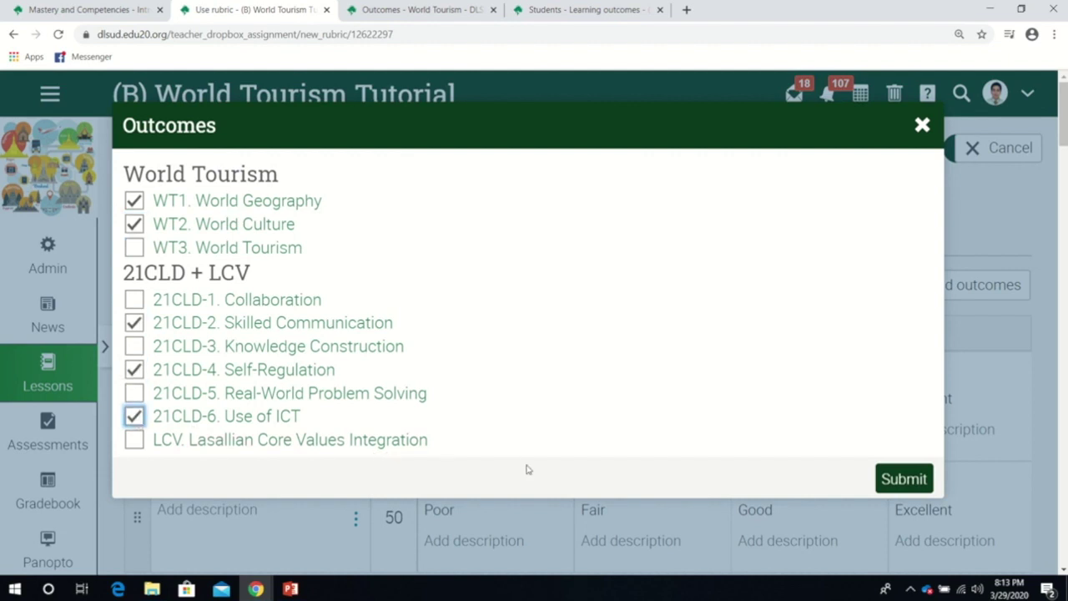
left_click(902, 478)
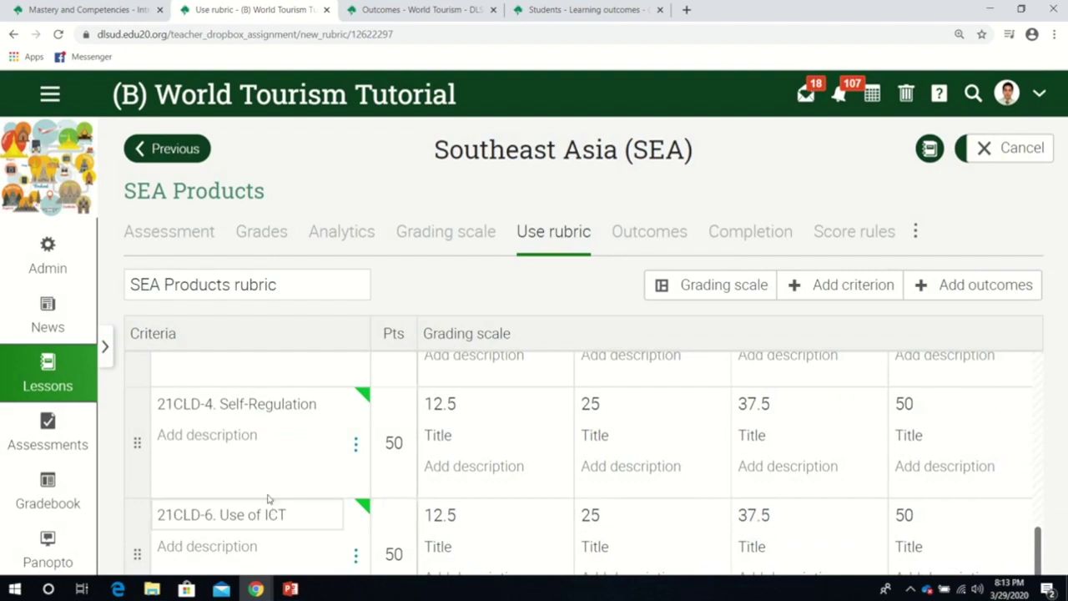
Delete the placeholder Criterion 1 and Criterion 2 rows, confirming each removal.
left_click_drag(1064, 135, 1066, 144)
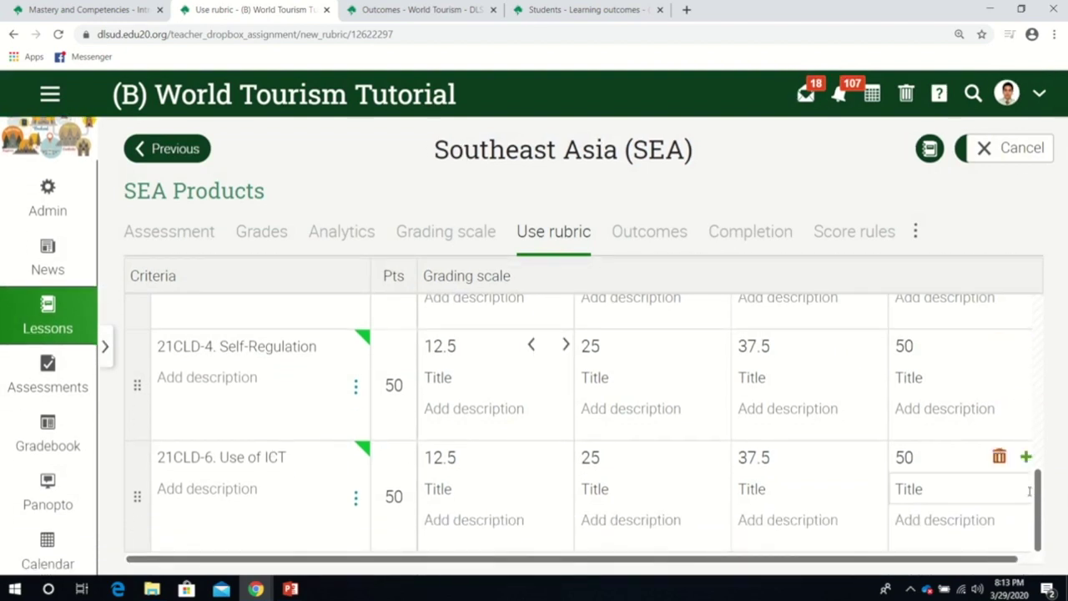
left_click_drag(1039, 506, 1038, 334)
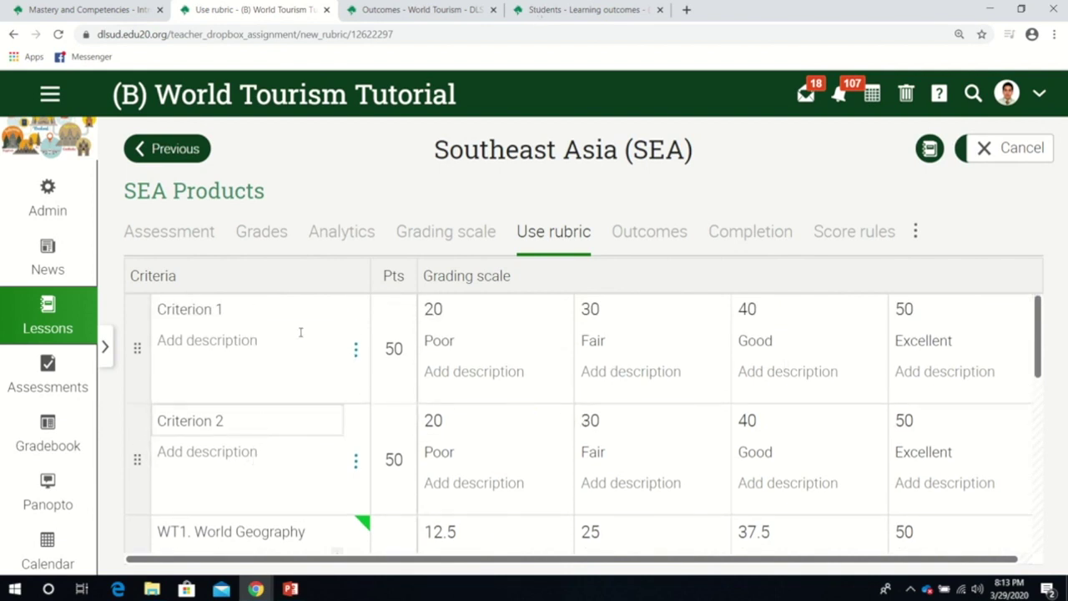
left_click(356, 350)
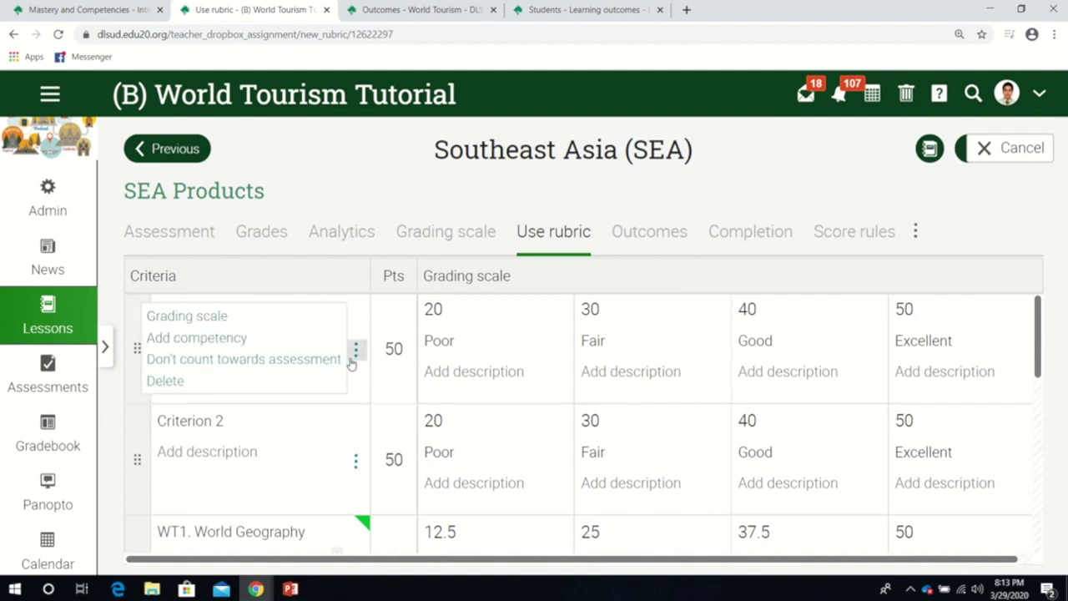
left_click(287, 377)
left_click(676, 311)
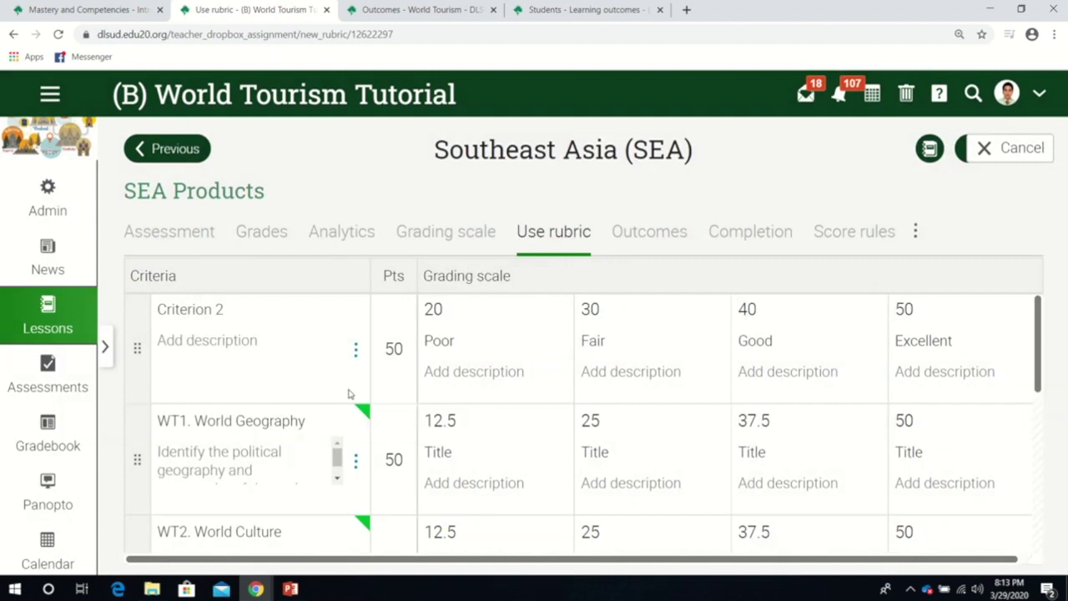
left_click(355, 350)
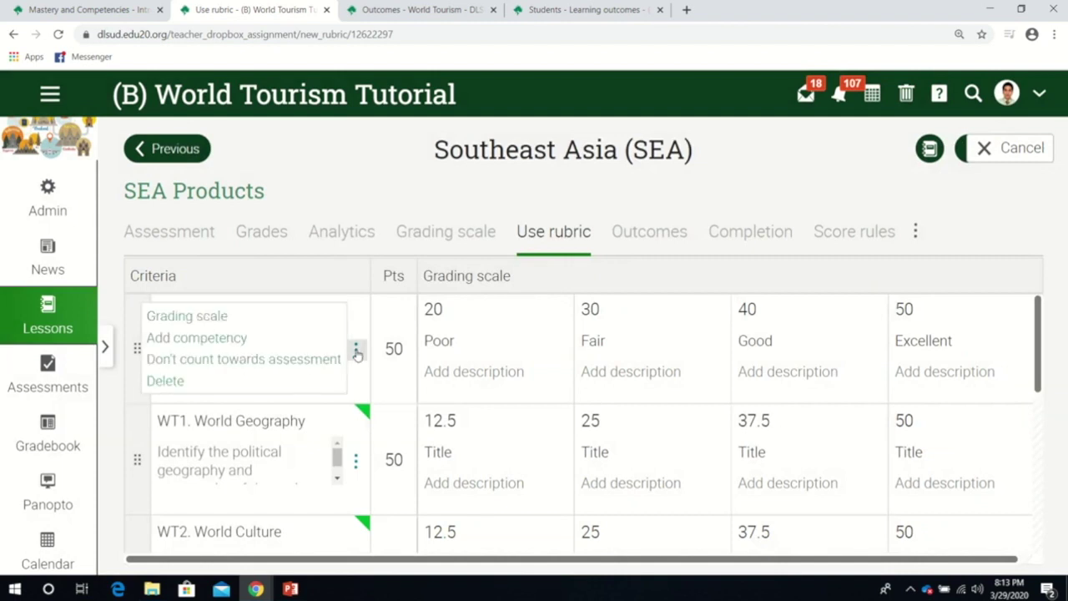
left_click(301, 378)
left_click(696, 322)
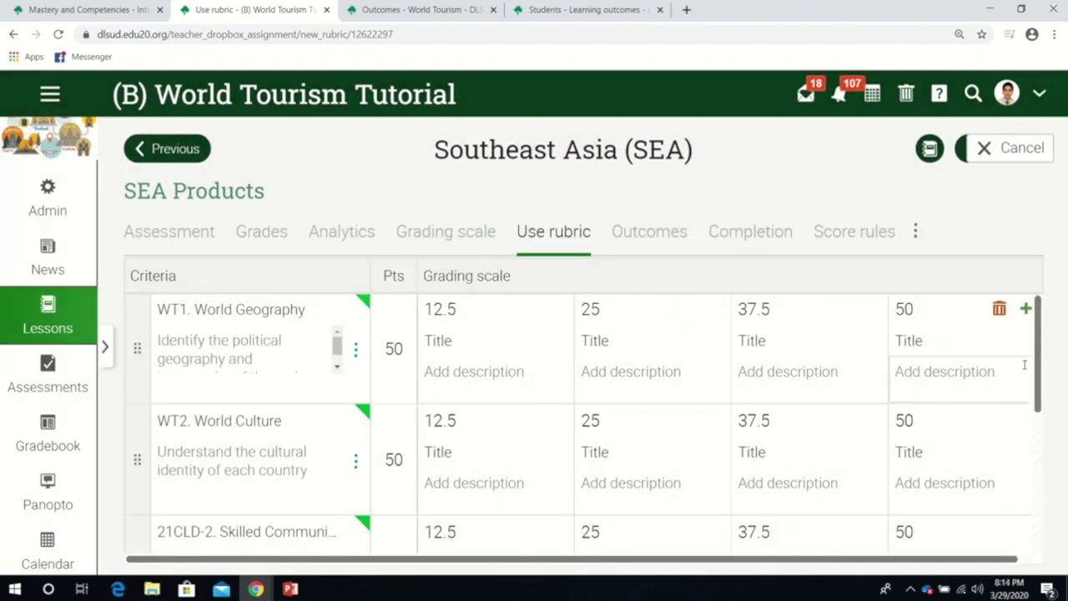
Set WT1 World Geography and WT2 World Culture to 20 points each.
mouse_move(1041, 355)
left_mouse_down()
mouse_move(1048, 513)
mouse_move(1039, 337)
left_mouse_up()
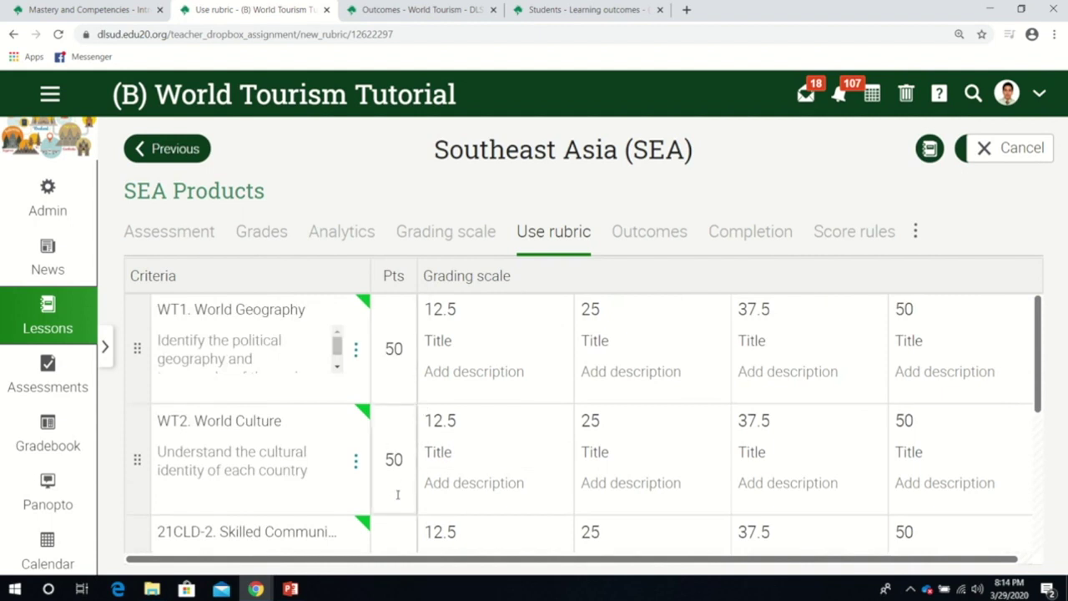
left_click_drag(1039, 375, 1035, 316)
double_click(393, 351)
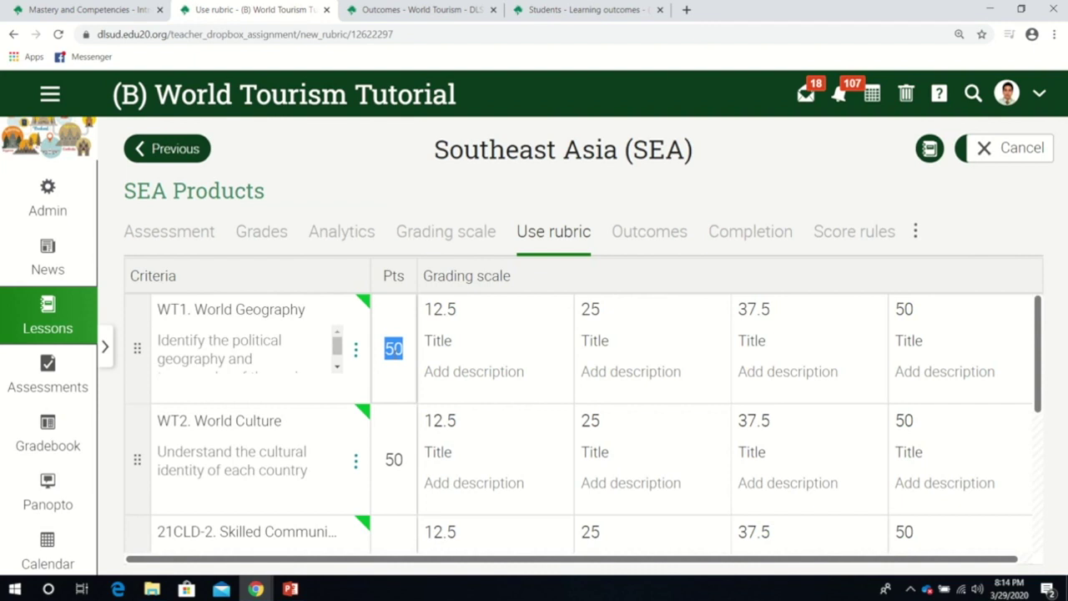
type("20")
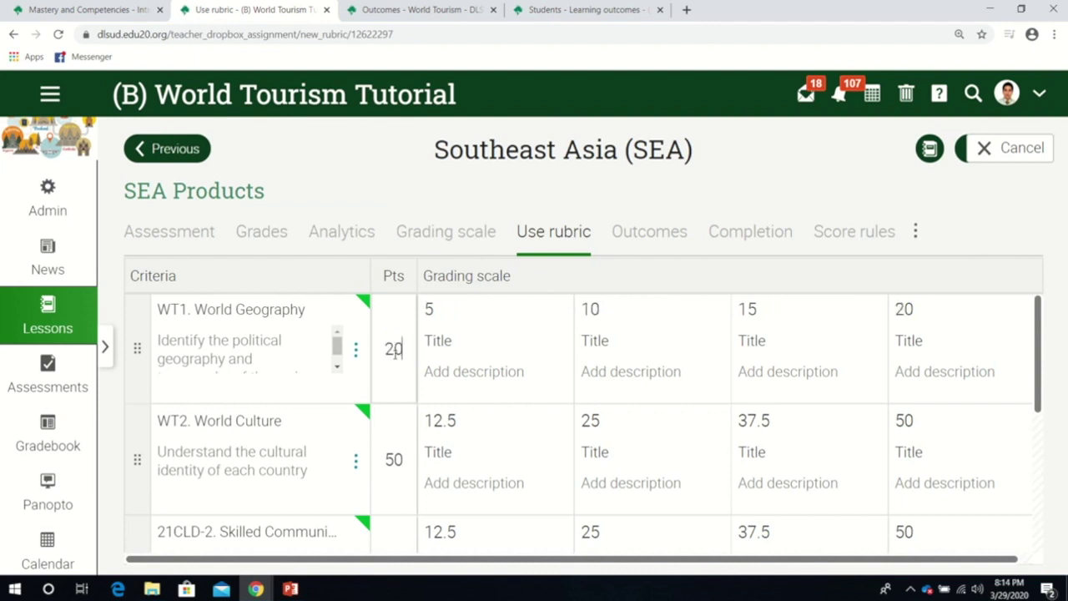
double_click(392, 459)
type("20")
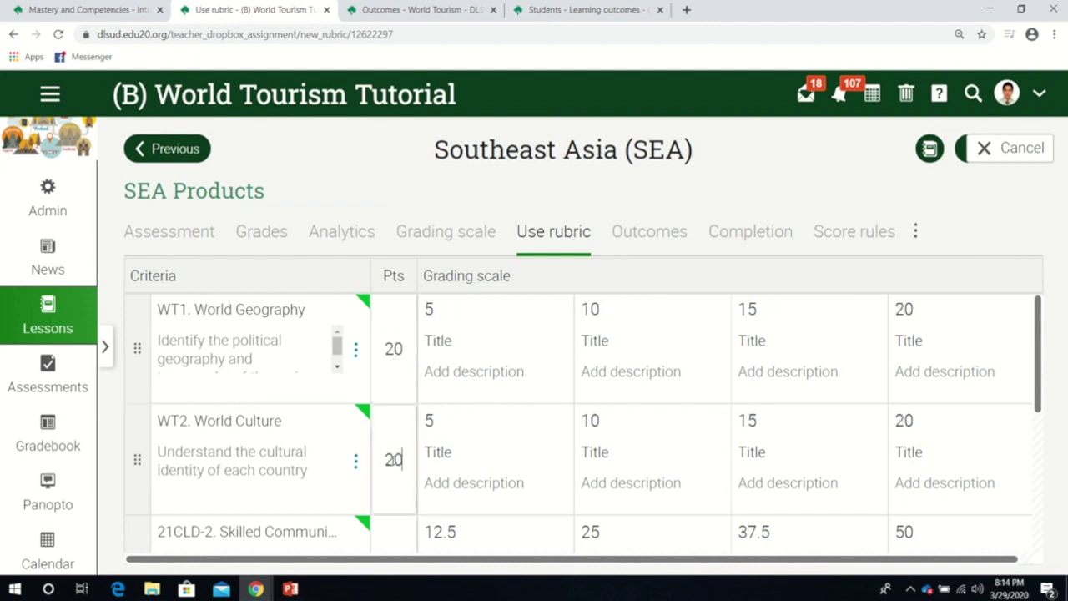
Set 21CLD-2, 21CLD-4 and 21CLD-6 to 20 points each.
scroll(1038, 359, "down", 3)
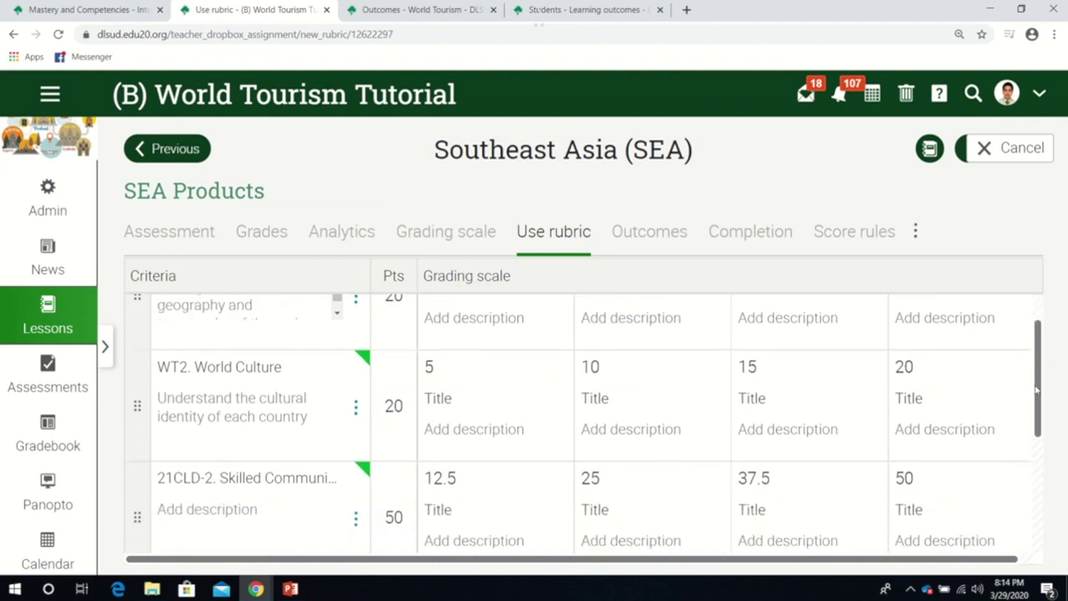
double_click(392, 380)
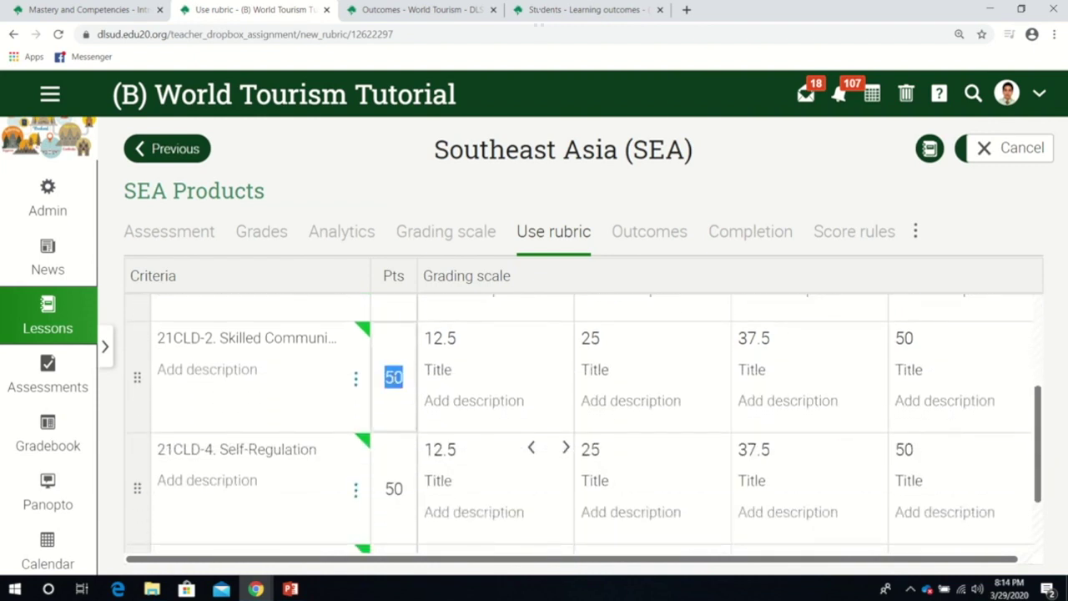
type("20")
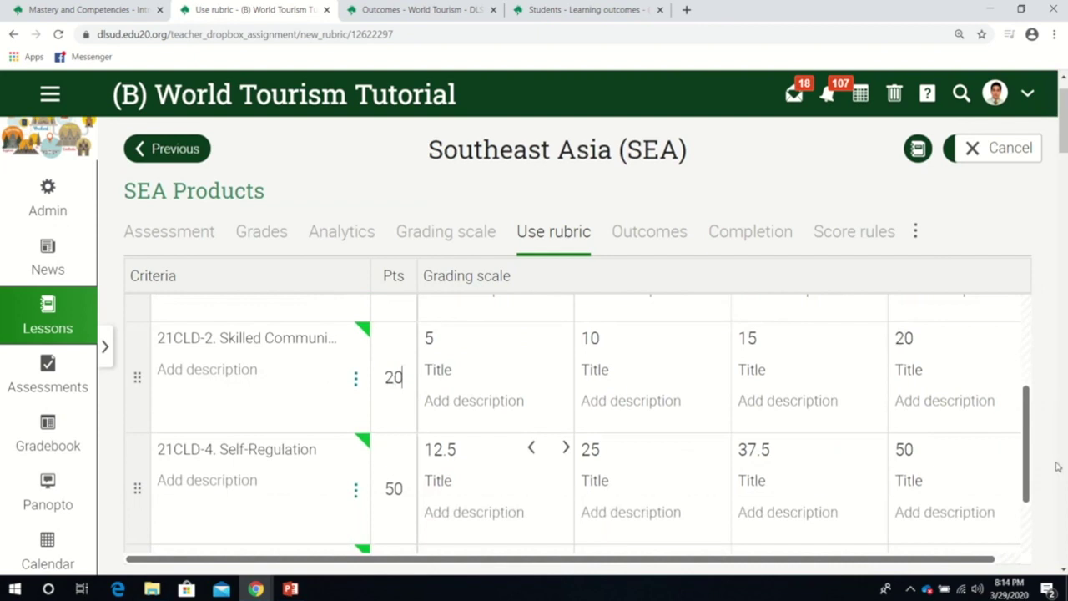
left_click_drag(1037, 442, 1038, 489)
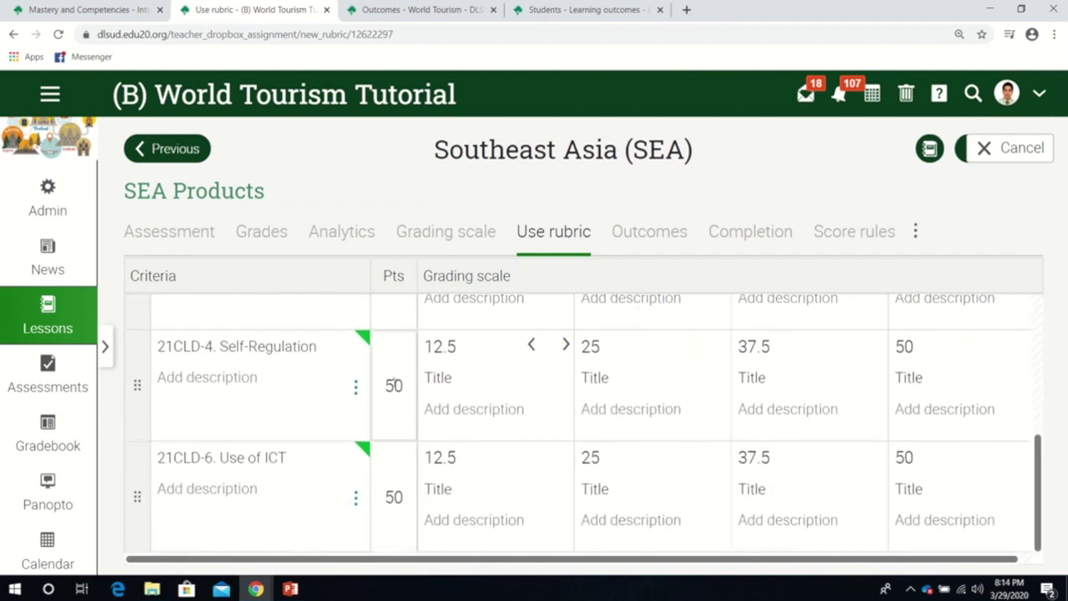
double_click(393, 385)
type("20")
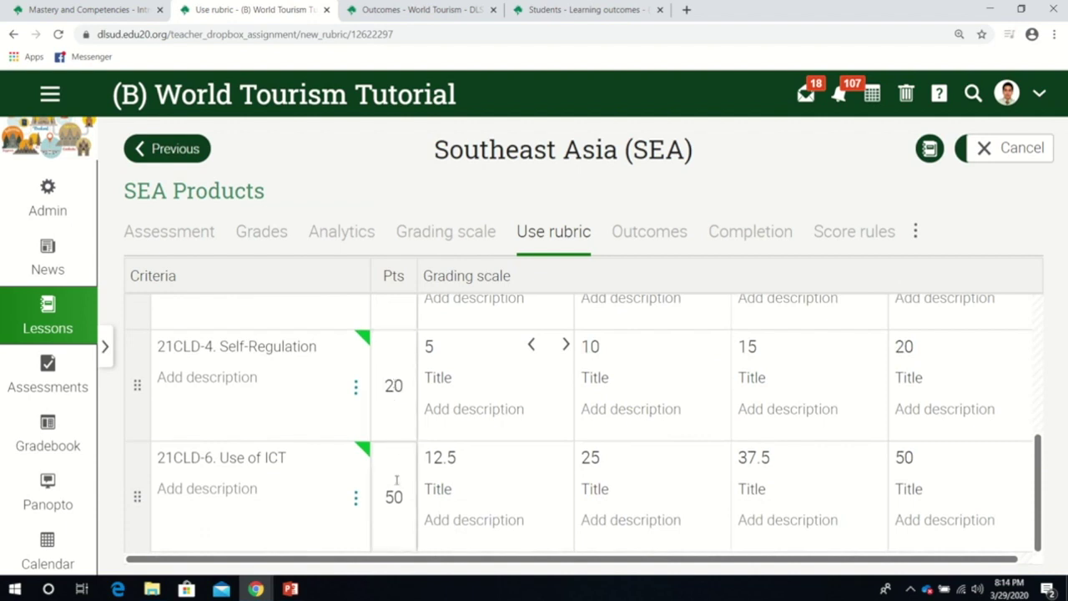
double_click(393, 496)
type("20")
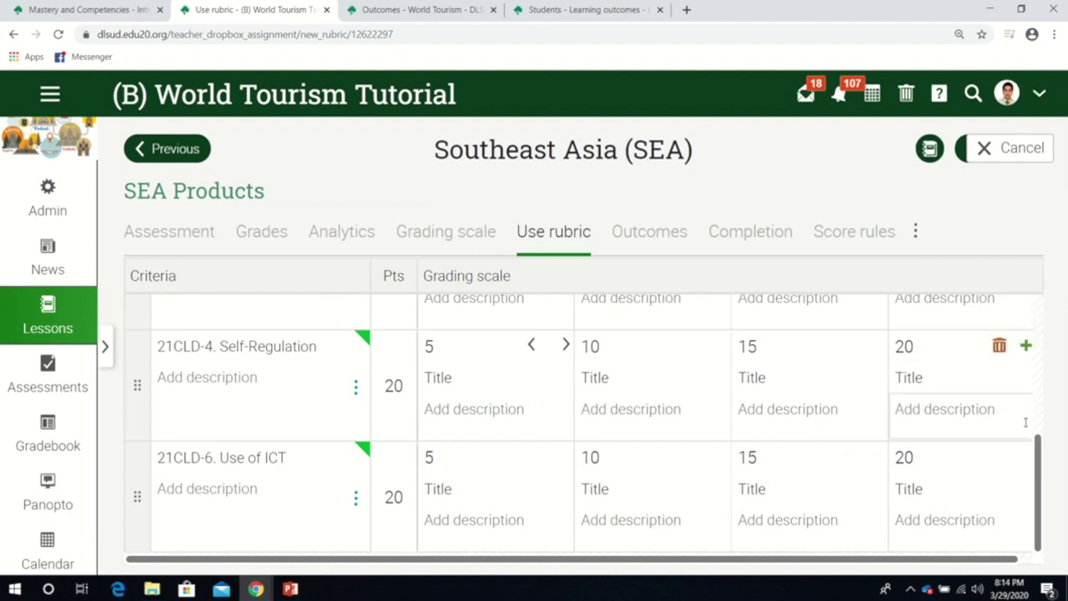
scroll(1038, 451, "up", 1)
Save the new rubric and review its five 20-point outcome criteria.
left_click_drag(1038, 451, 1037, 345)
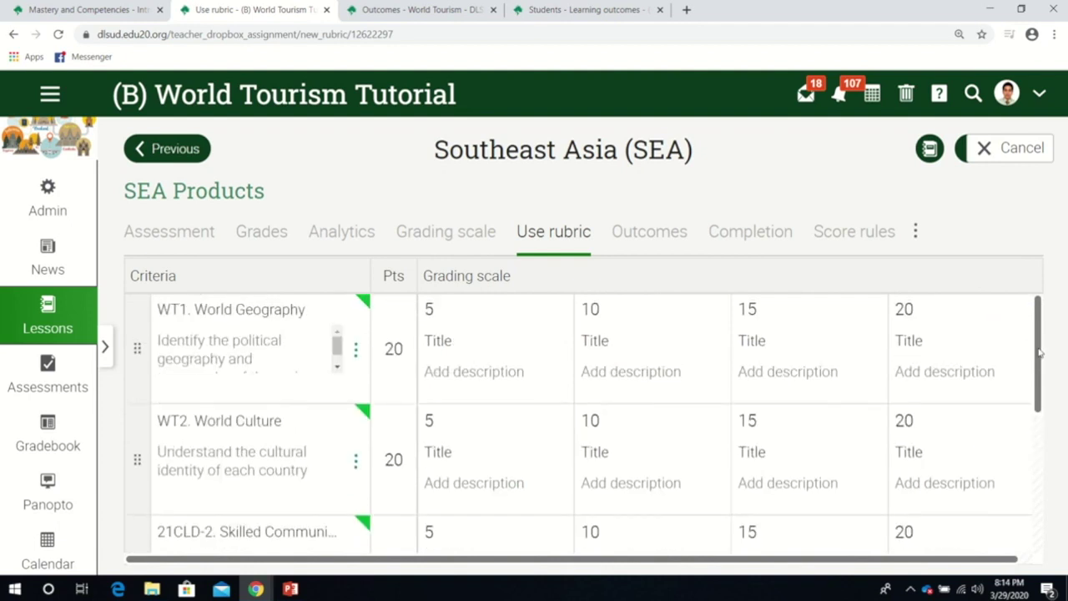
scroll(1038, 353, "down", 3)
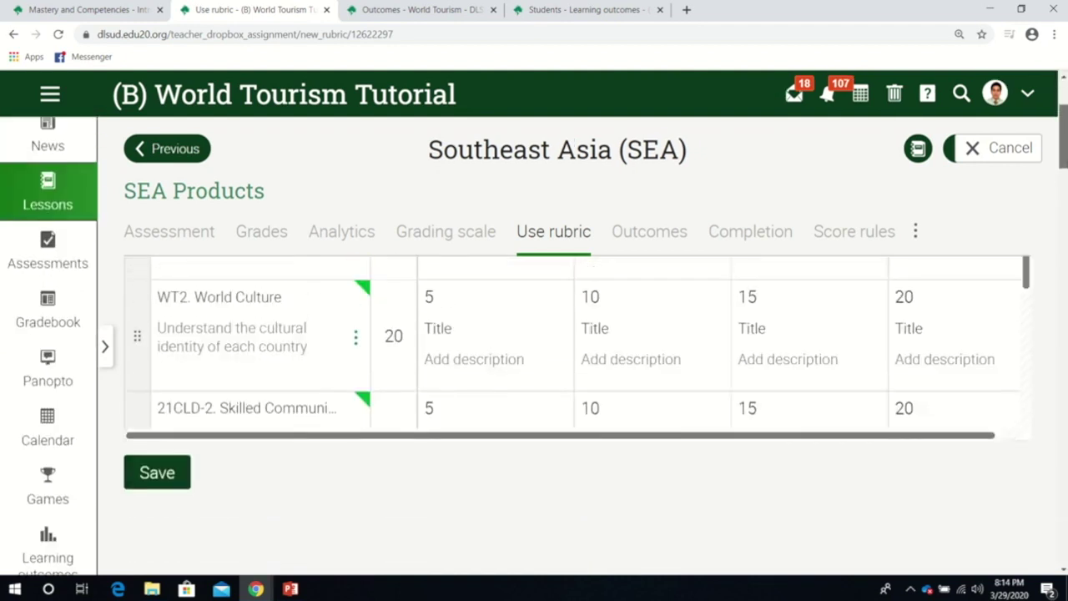
scroll(1035, 358, "up", 1)
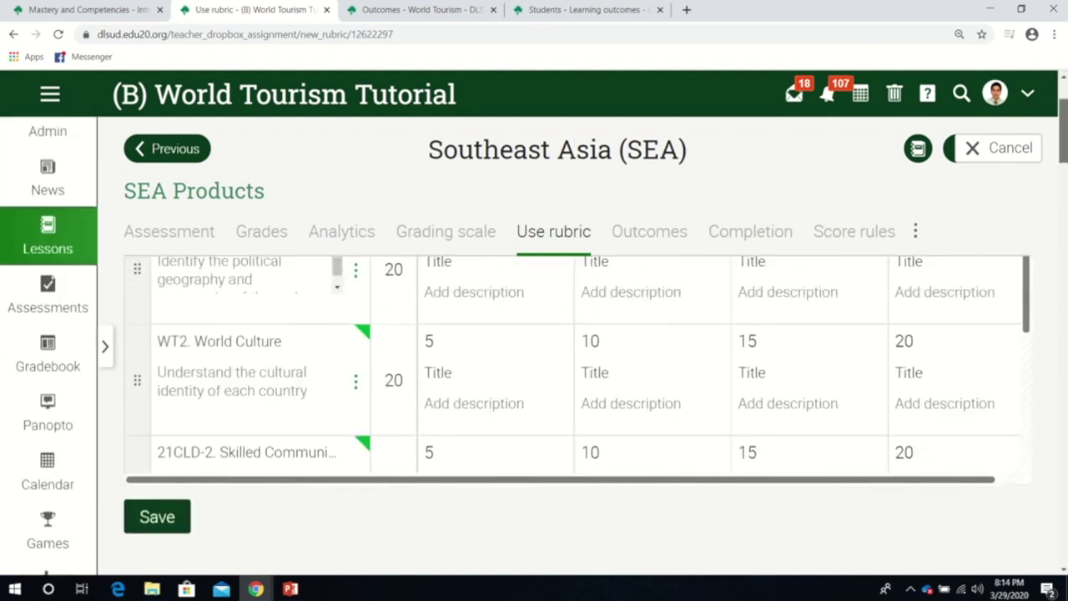
left_click(176, 513)
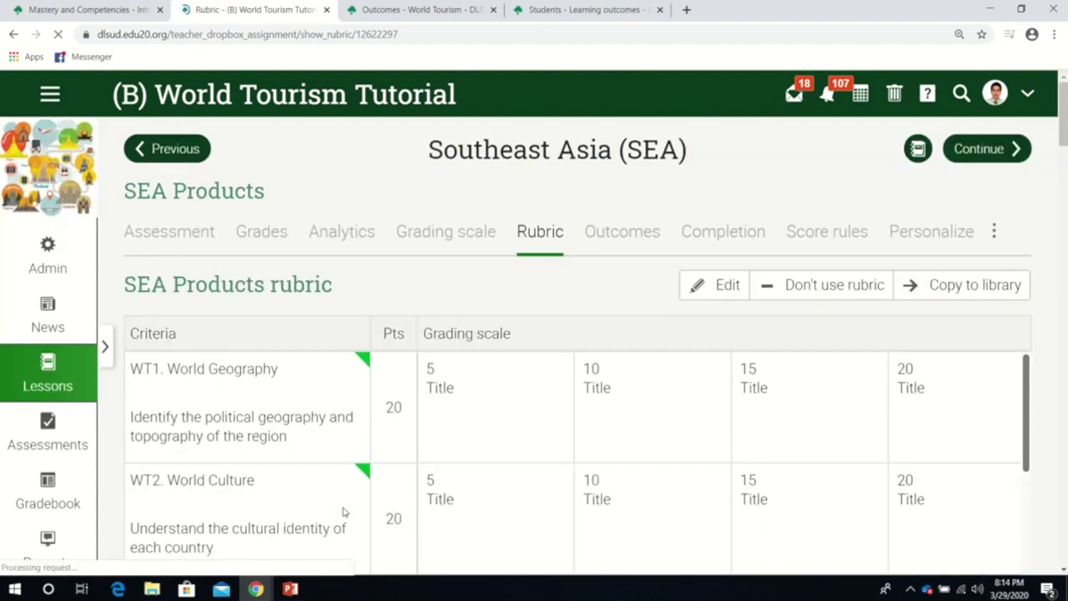
scroll(1064, 142, "down", 2)
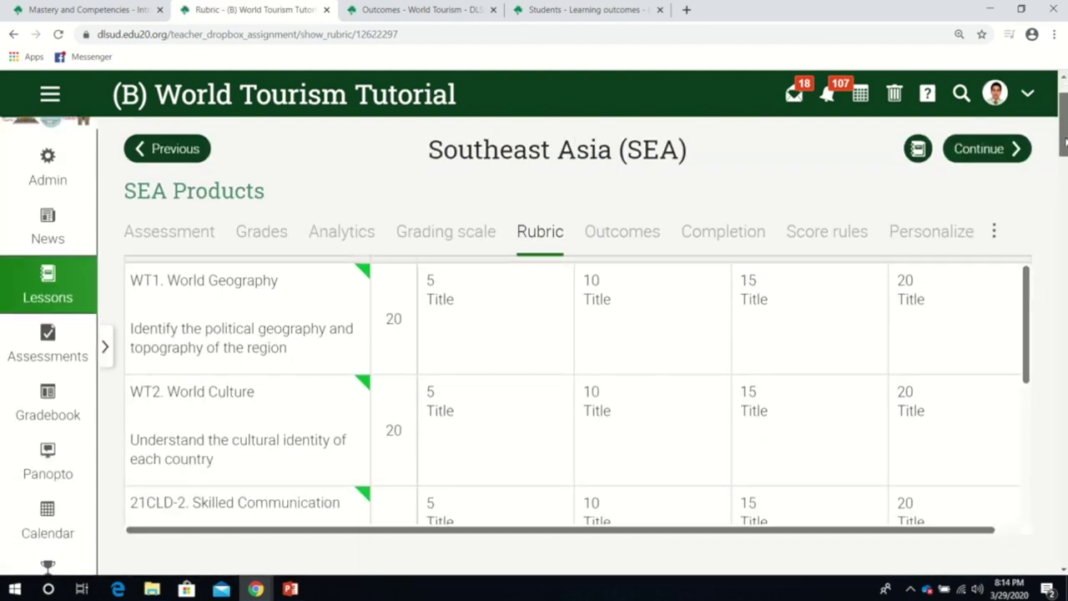
scroll(1064, 141, "down", 1)
scroll(1065, 142, "up", 2)
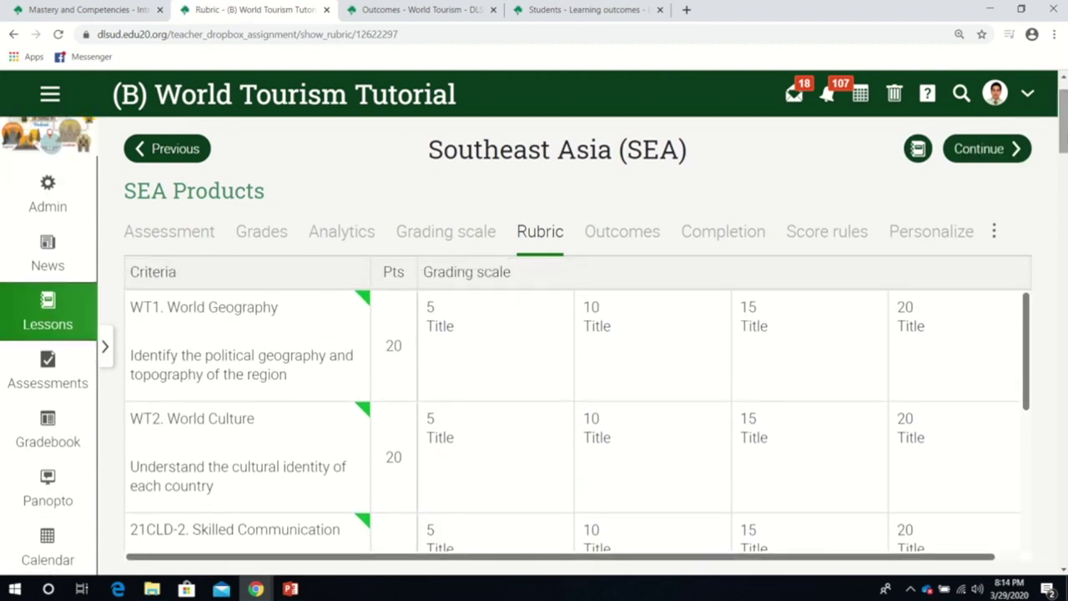
left_click_drag(1040, 325, 1031, 281)
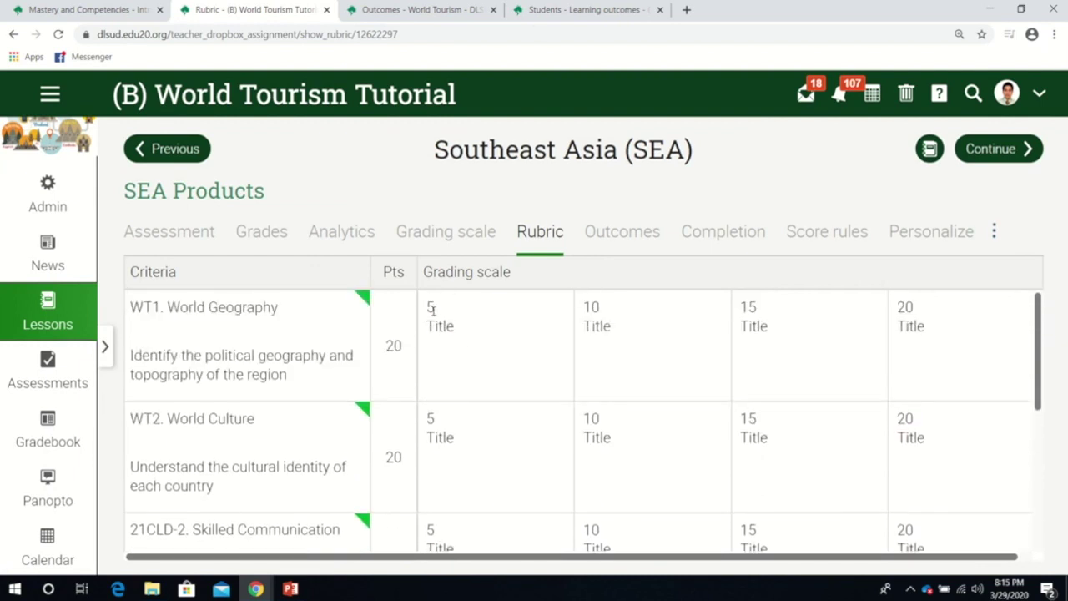